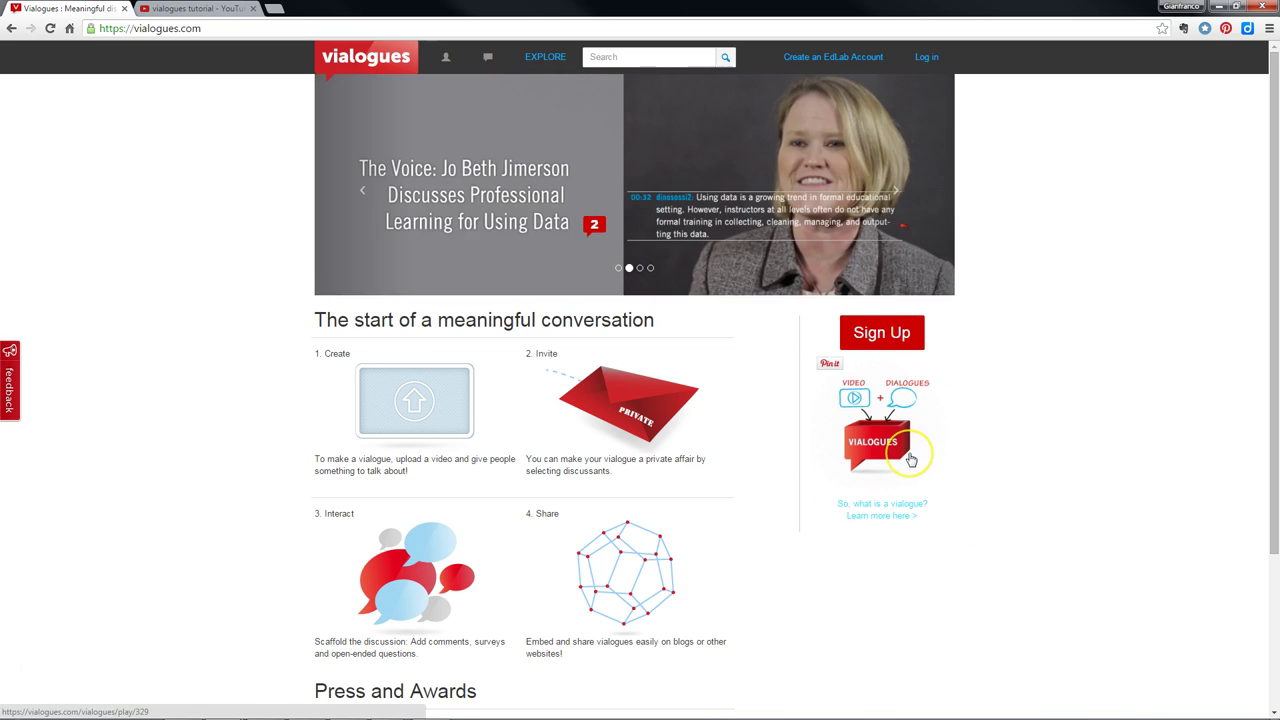
- Review the home page's overview of creating, inviting, interacting and sharing vialogues
key(ctrl+plus)
key(ctrl+plus)
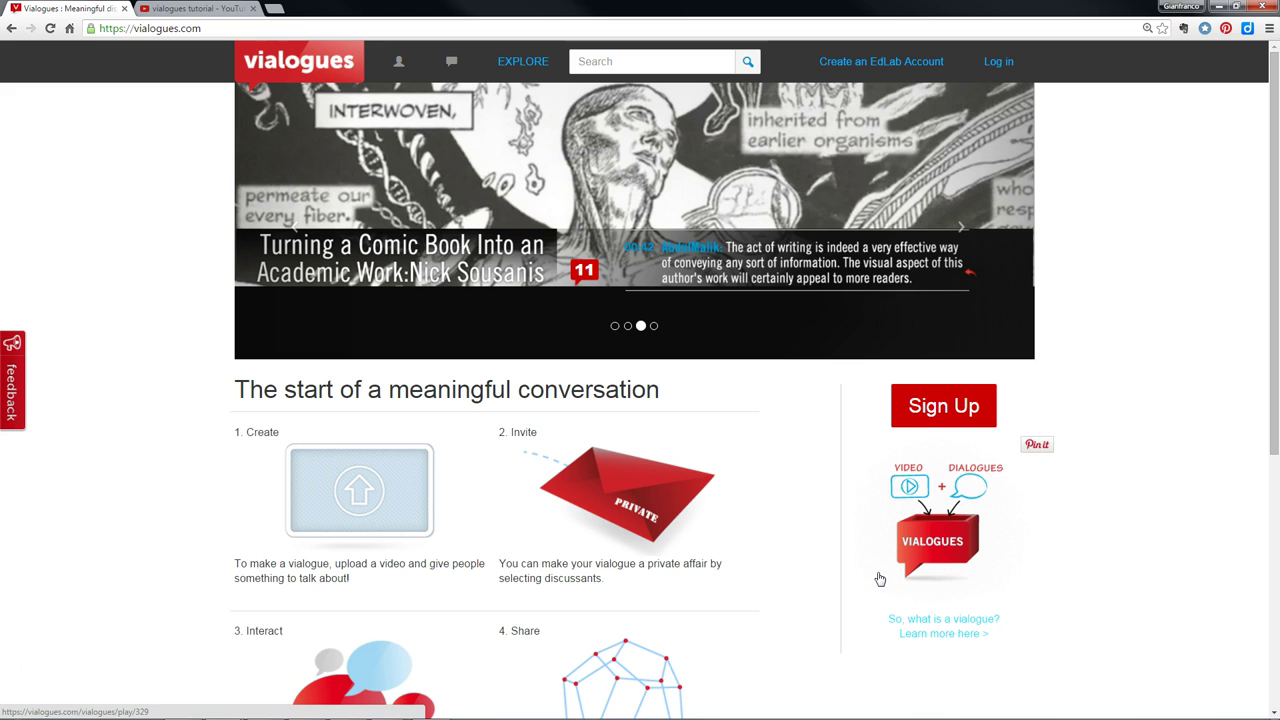
scroll(880, 579, down, 2)
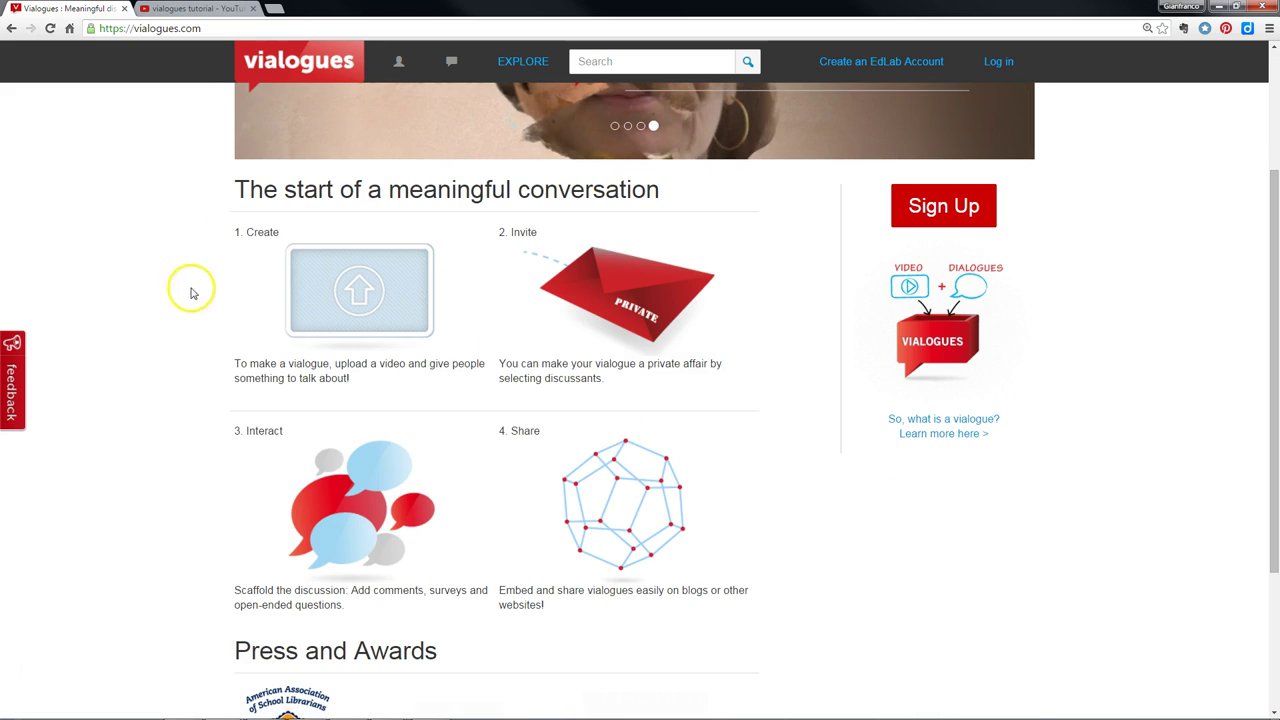
key(ctrl+plus)
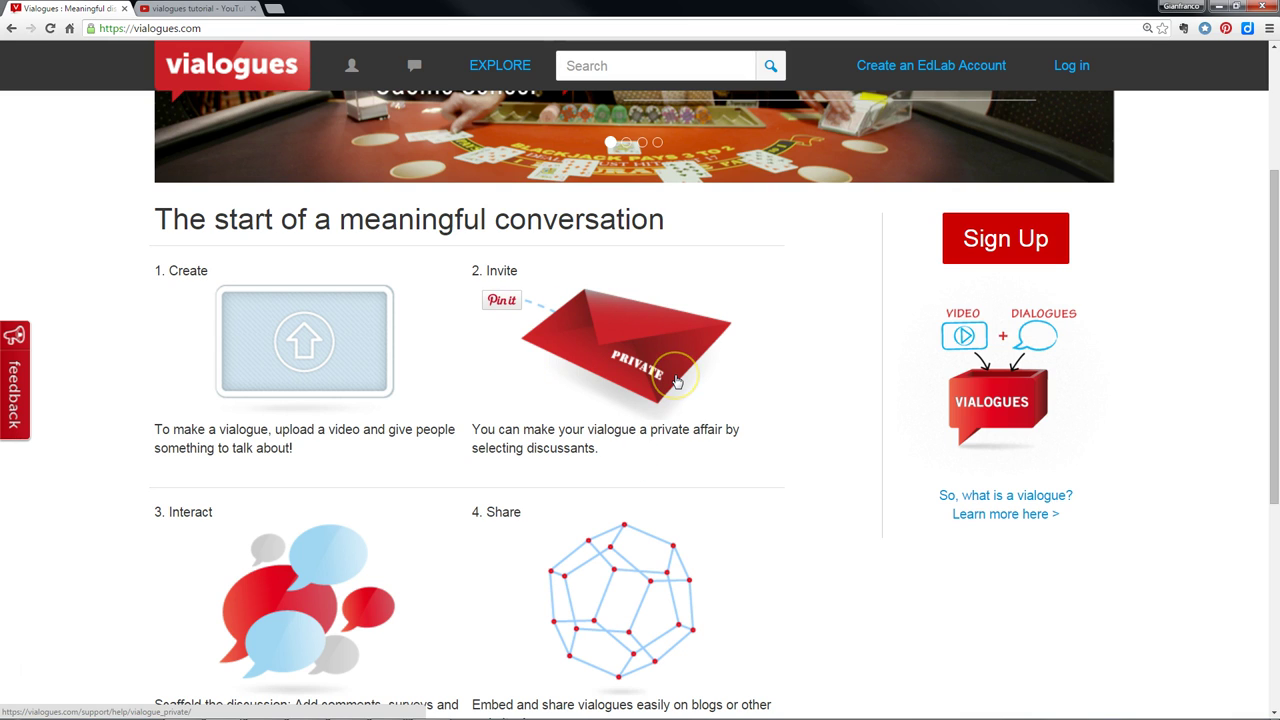
scroll(677, 382, down, 2)
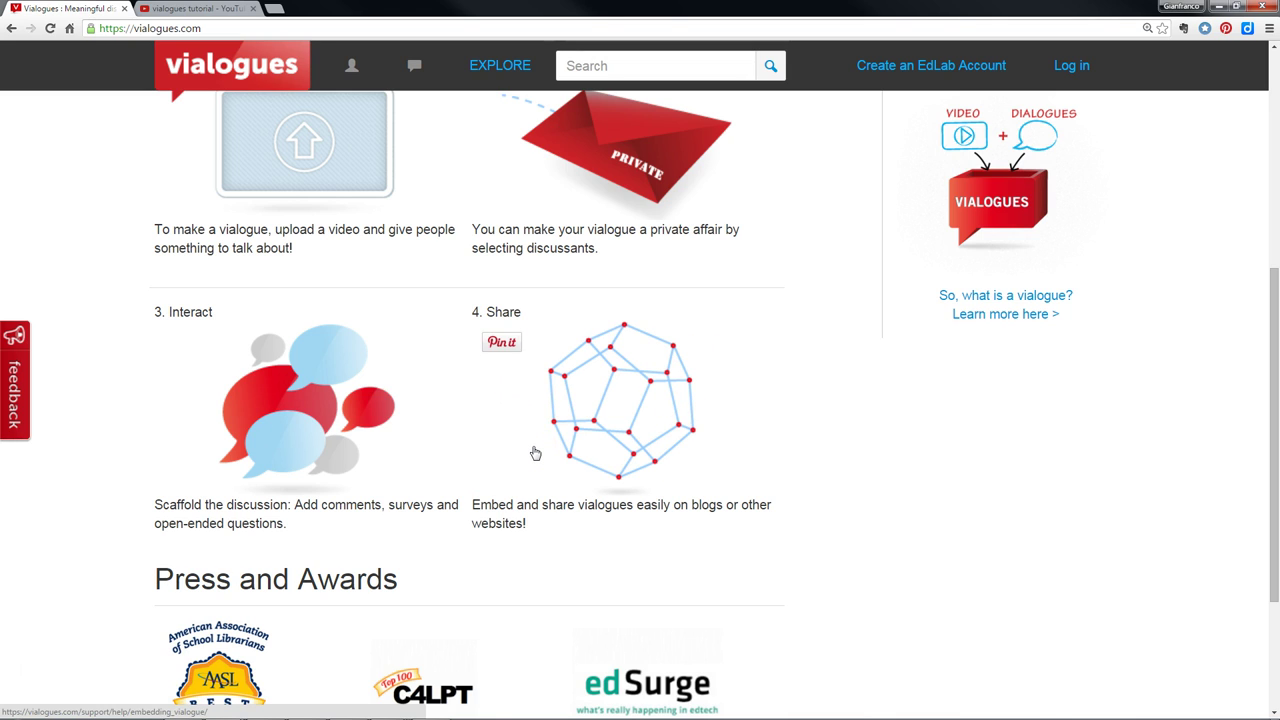
scroll(536, 456, up, 5)
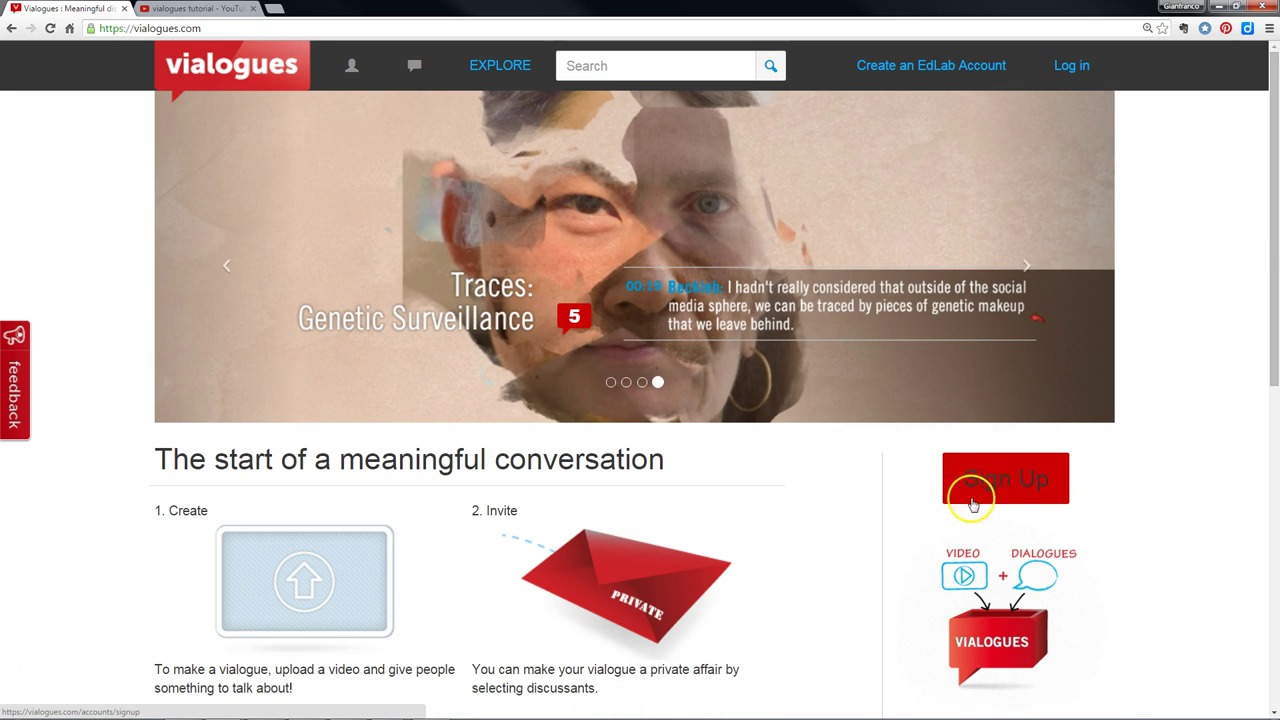
- Open the sign-up page and examine the required fields of the EdLab account form
click(1010, 498)
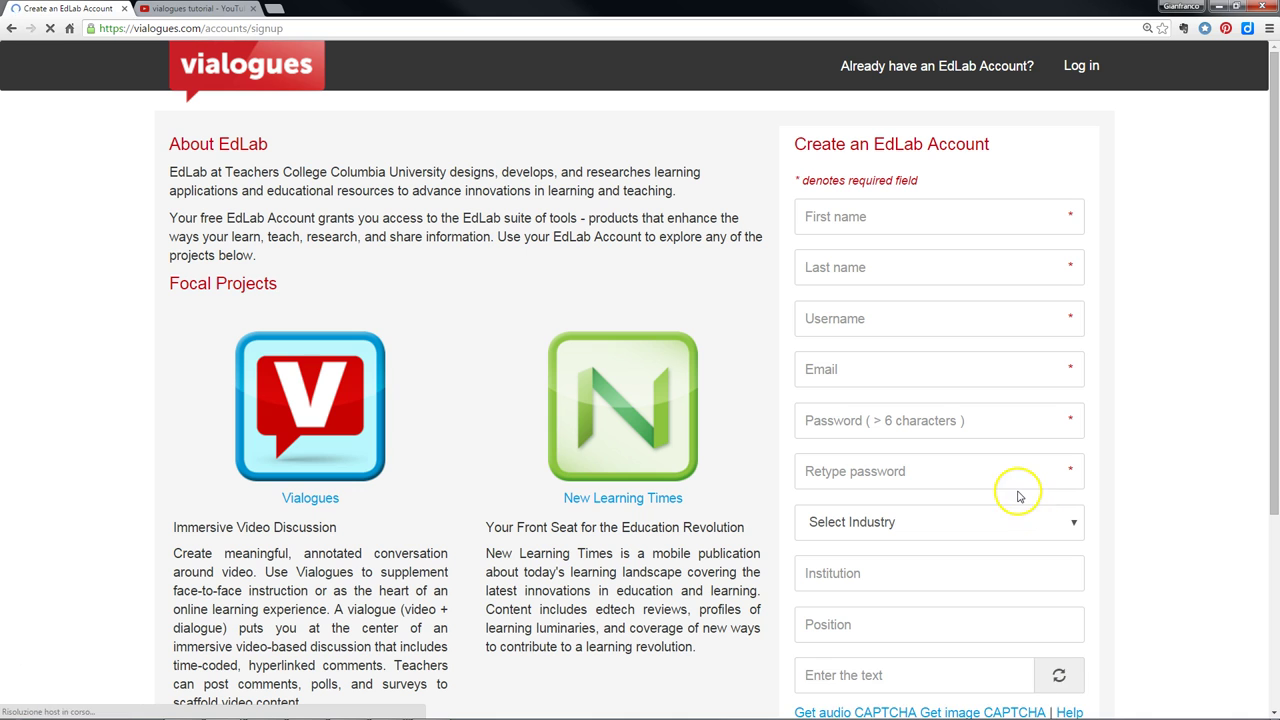
scroll(890, 318, down, 1)
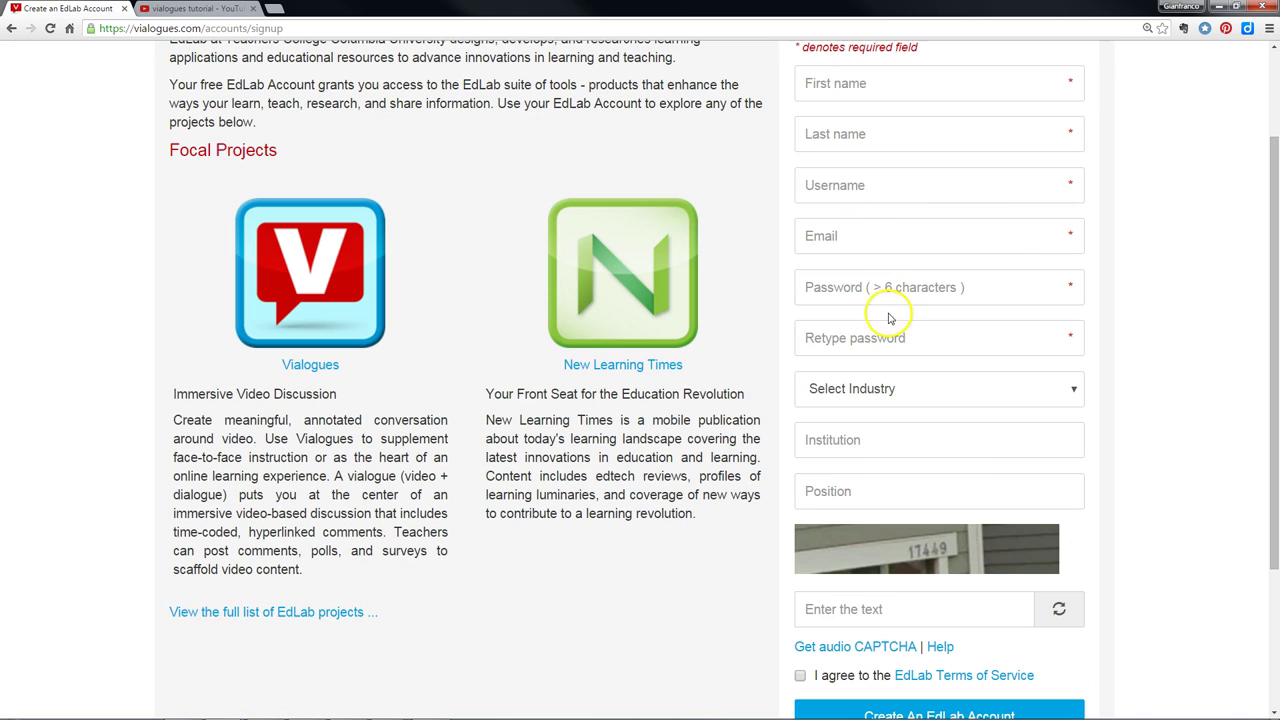
scroll(854, 200, up, 1)
scroll(864, 213, down, 1)
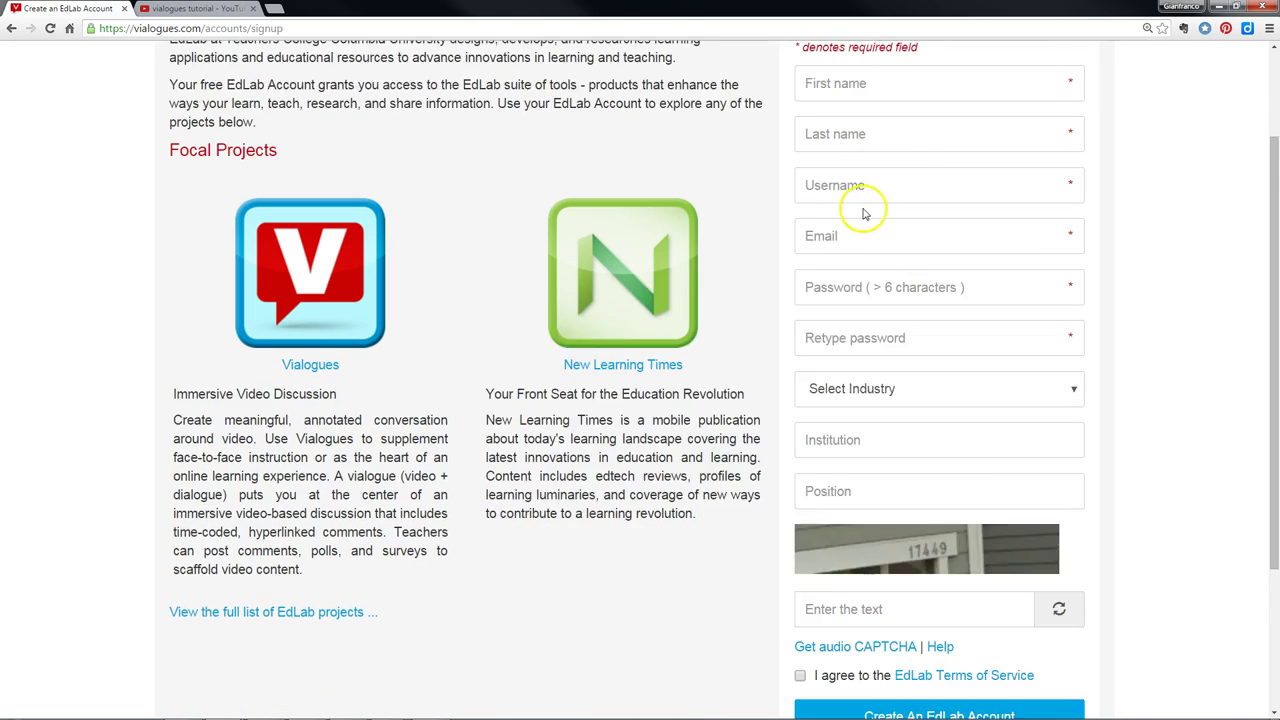
scroll(864, 213, down, 1)
scroll(882, 543, up, 3)
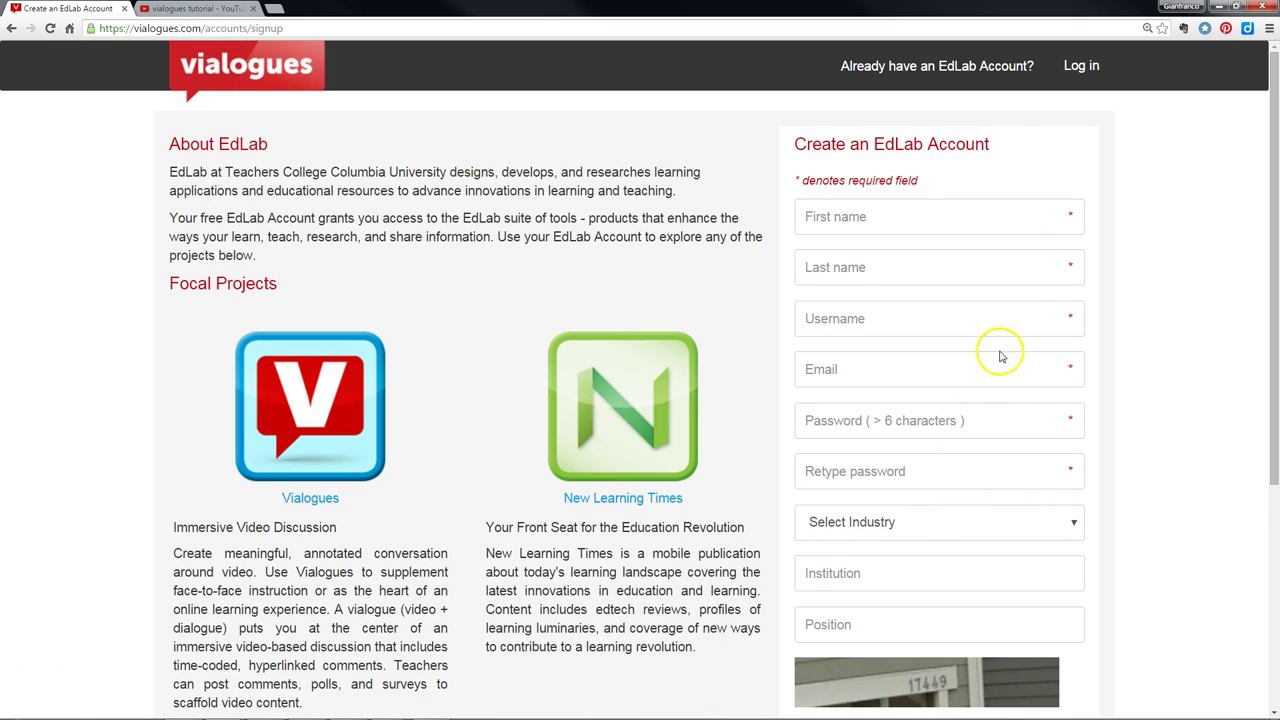
- Log in to the existing EdLab account with the account's email and password
click(1076, 65)
click(872, 165)
click(872, 165)
click(883, 188)
click(877, 230)
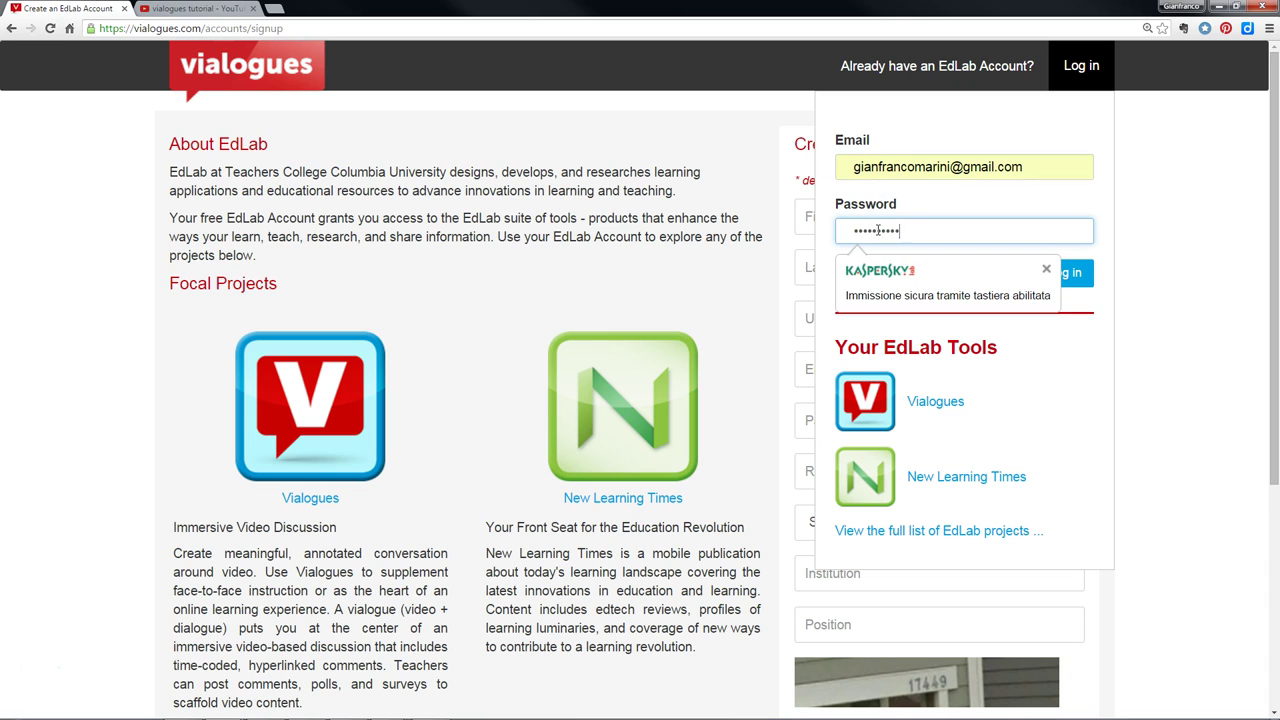
click(1075, 274)
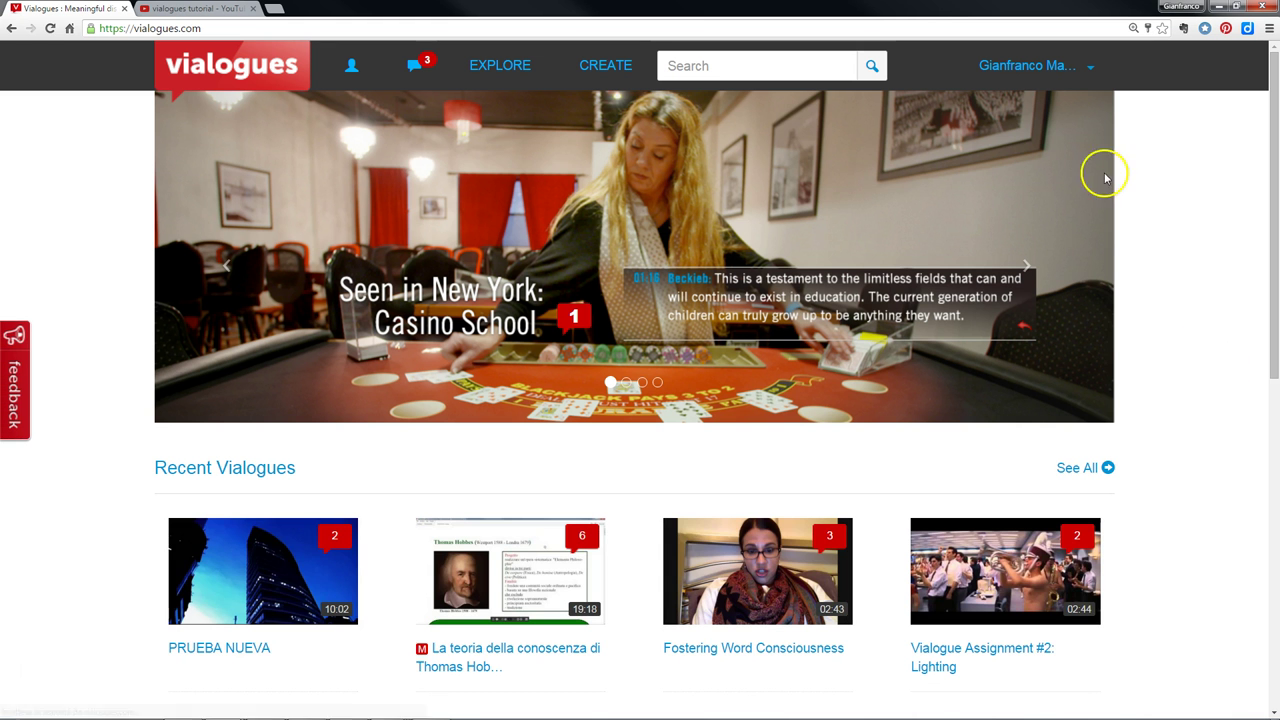
- Explore all public vialogues and sort them by Most Active
click(499, 68)
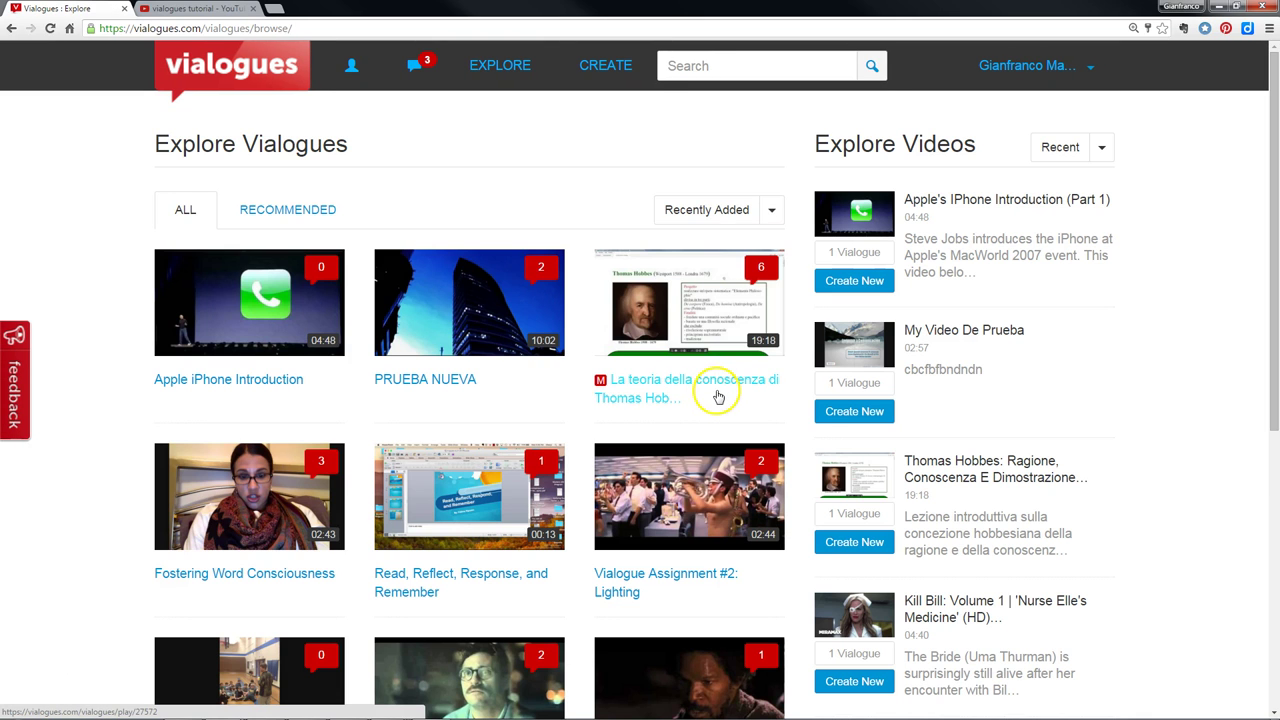
click(775, 210)
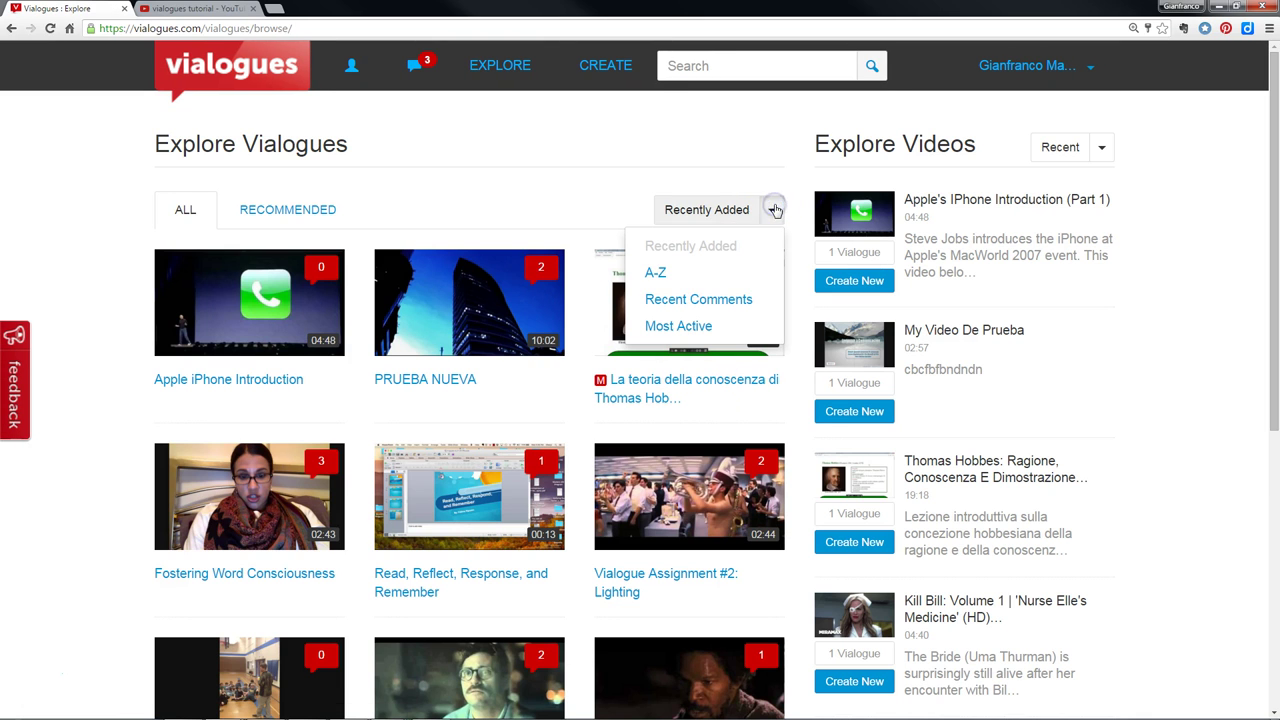
click(679, 330)
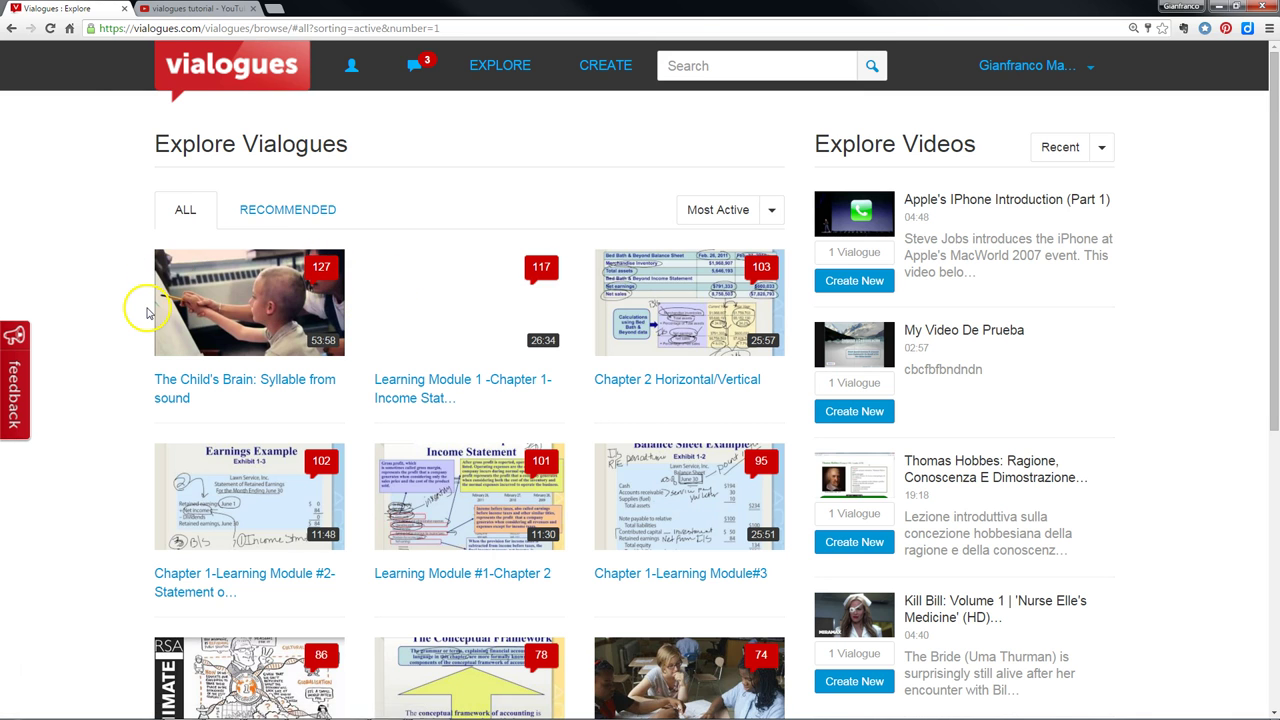
- Enlarge the page and open the vialogue "The Child's Brain: Syllable from sound"
key(ctrl+plus)
key(ctrl+plus)
key(ctrl+plus)
key(ctrl+plus)
key(ctrl+plus)
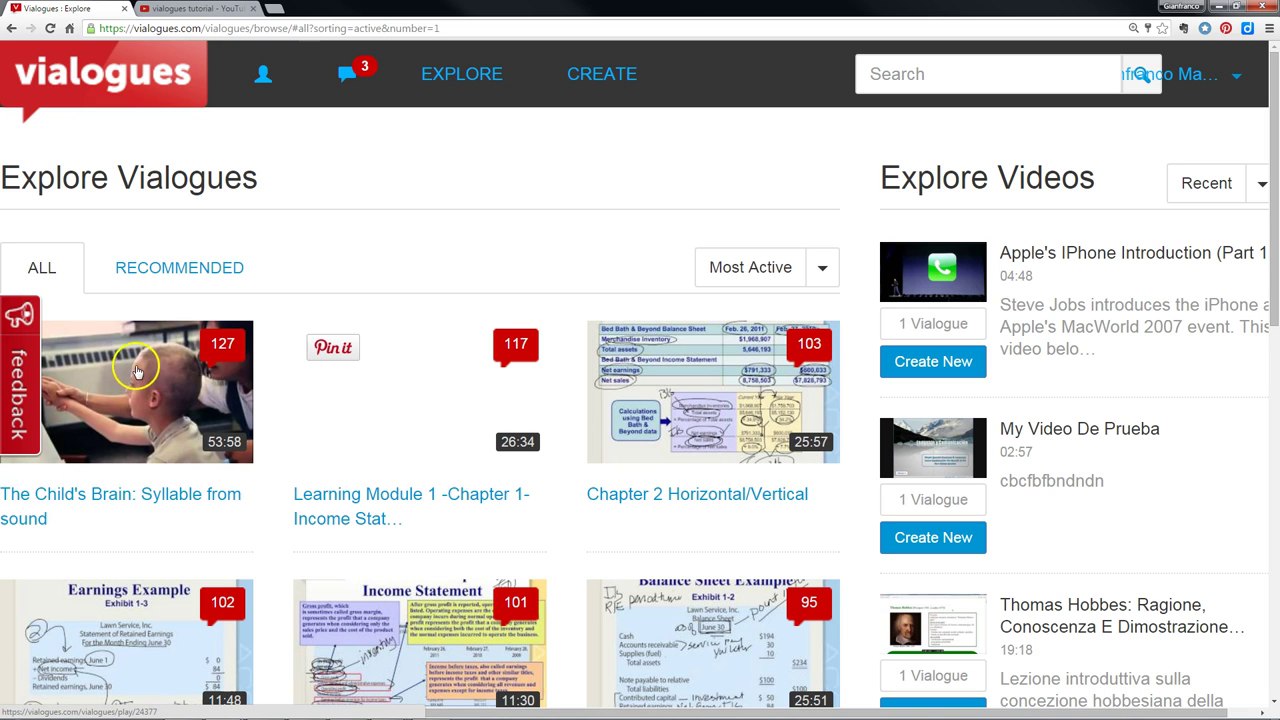
click(122, 497)
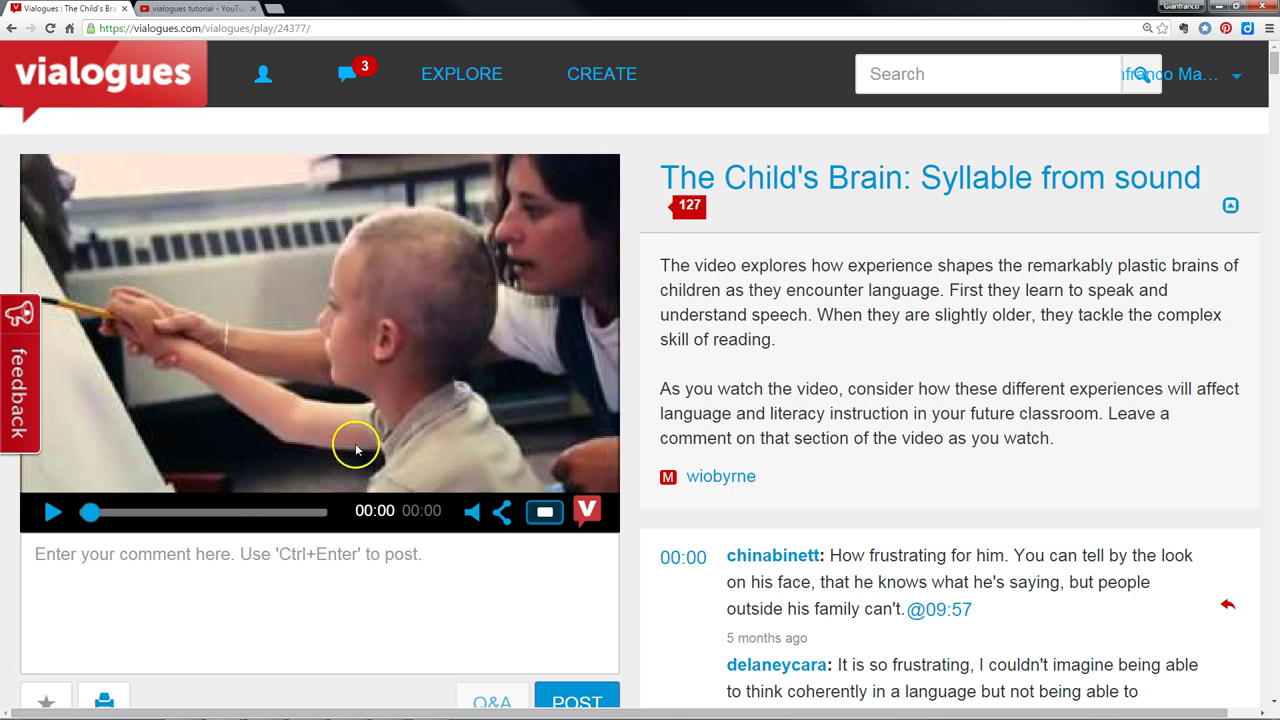
- Play the opening seconds of the vialogue's video, try its display toggle, and pause playback
click(52, 512)
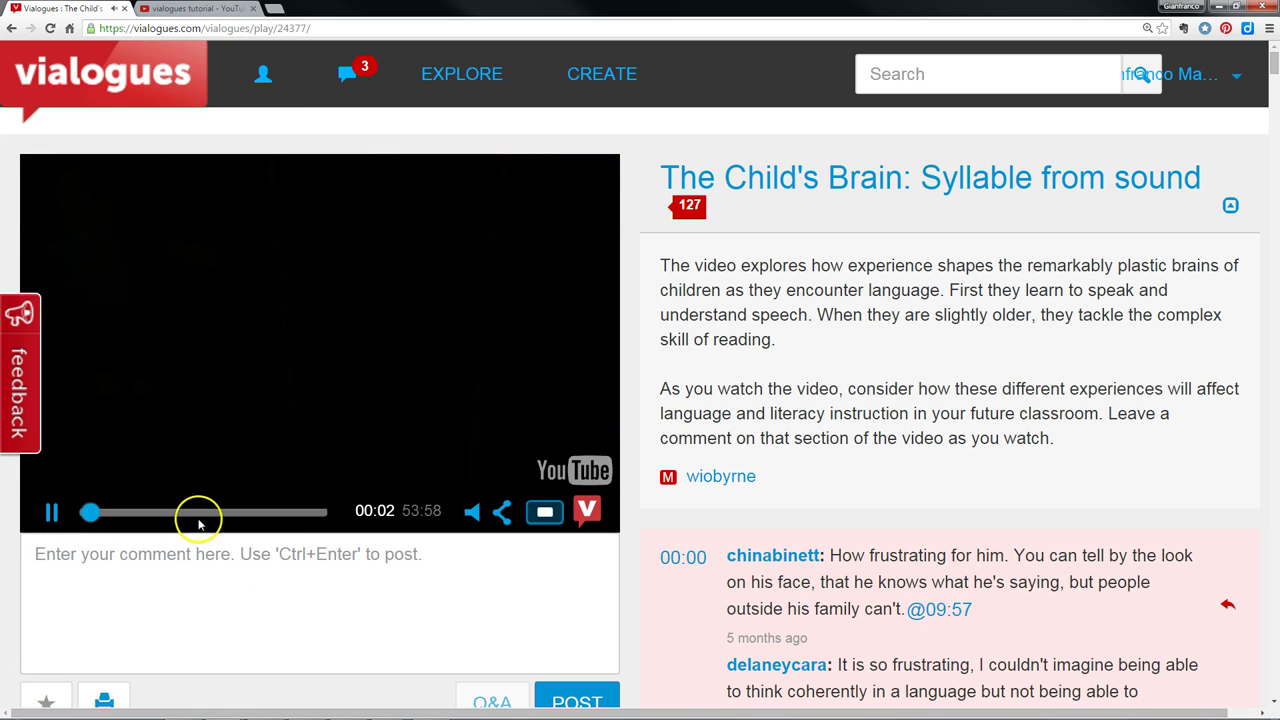
click(540, 514)
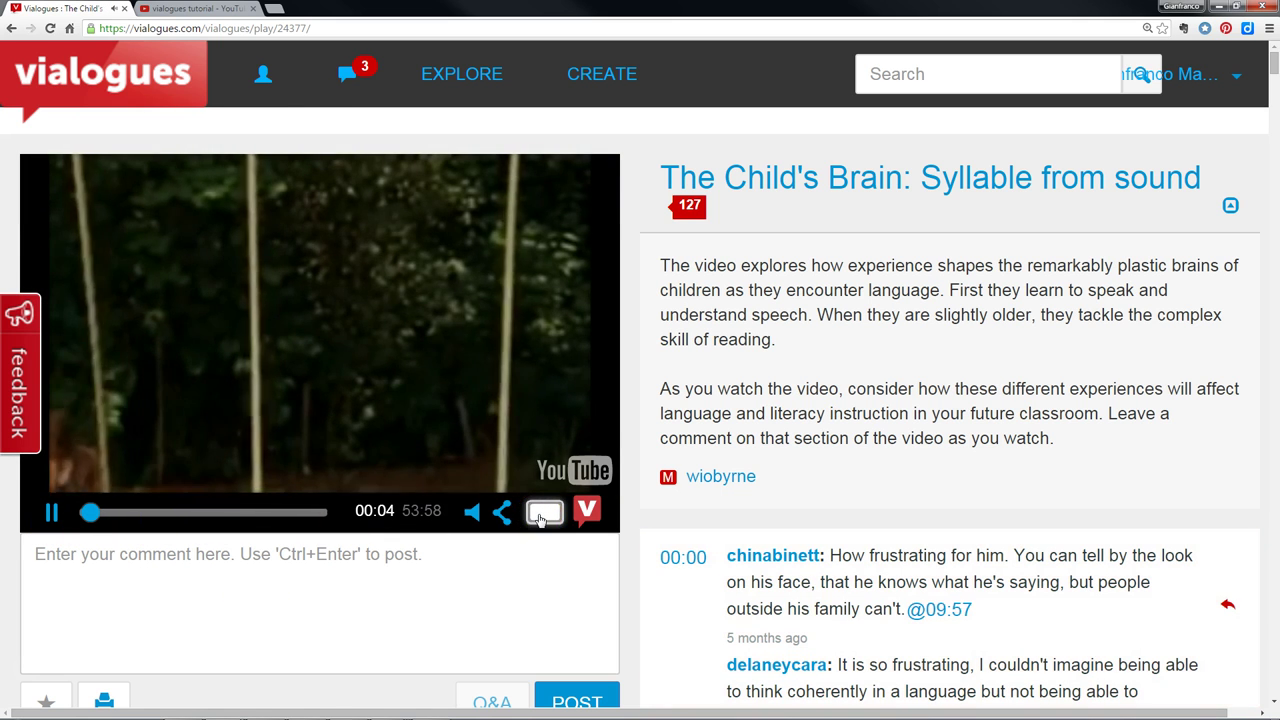
click(540, 513)
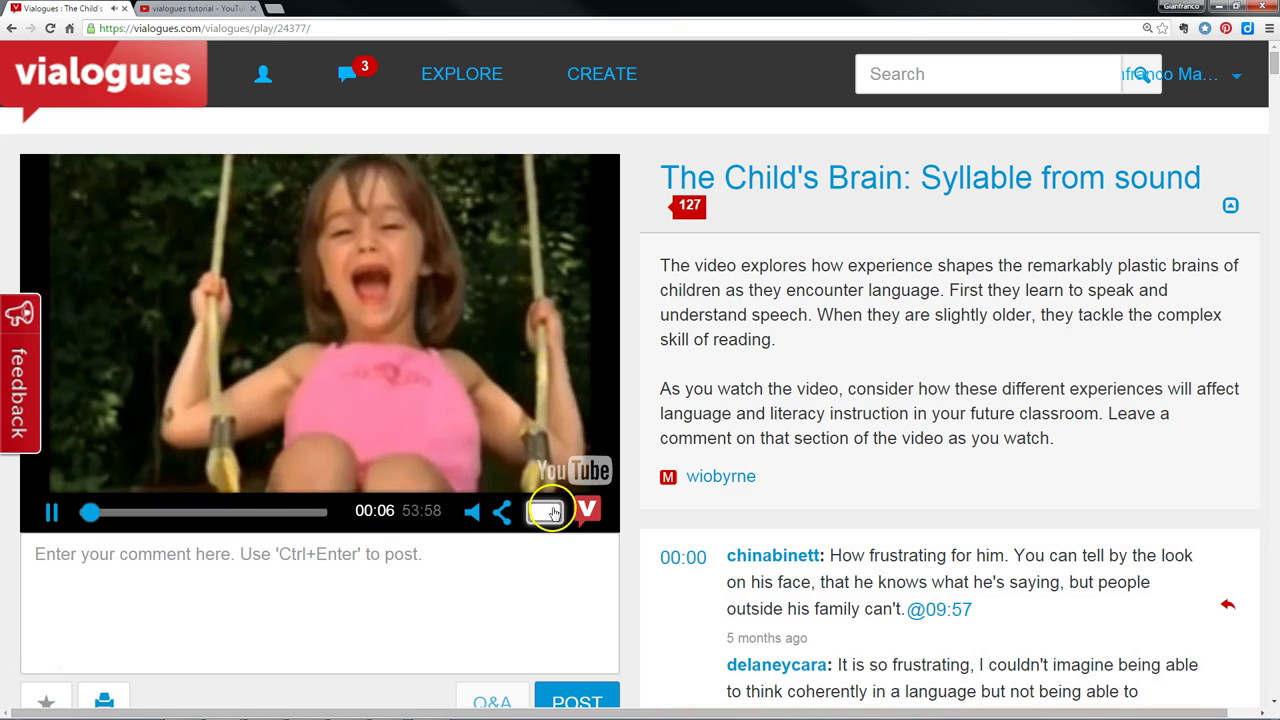
click(55, 513)
- Examine the vialogue's description and the time-coded comments and replies beside the video
scroll(894, 449, down, 10)
scroll(896, 449, up, 5)
scroll(894, 449, up, 8)
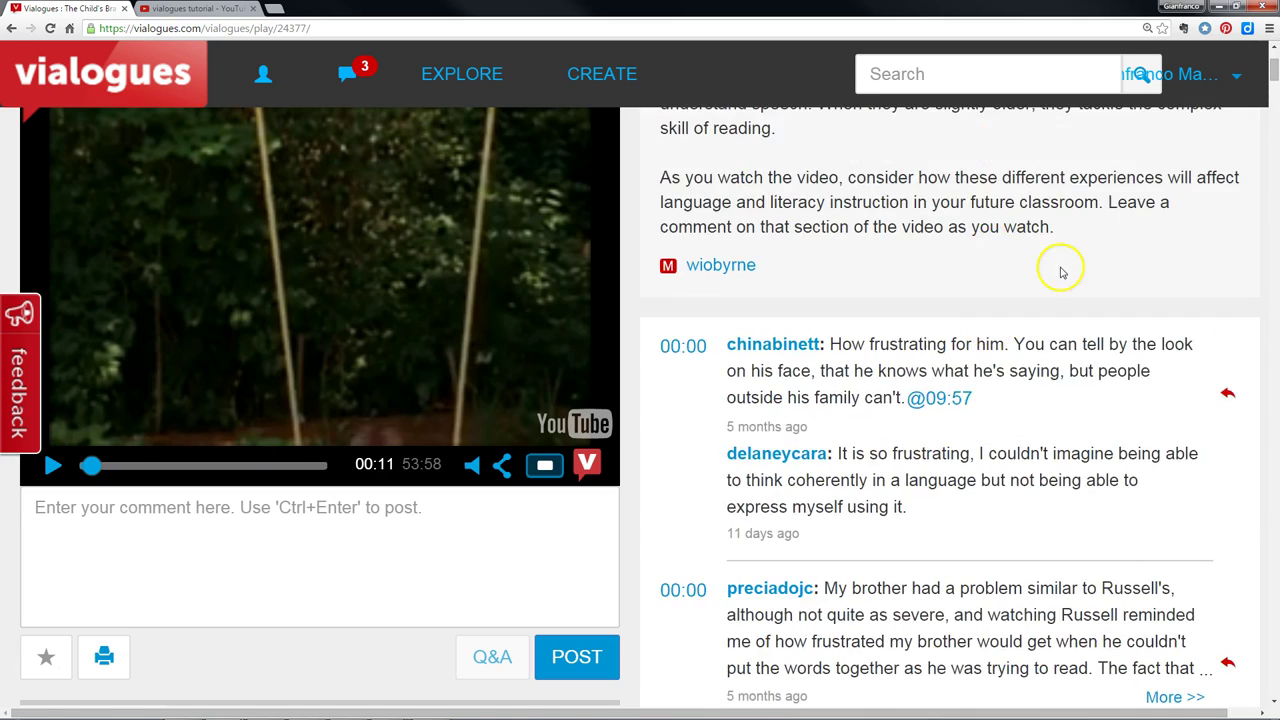
scroll(766, 286, down, 1)
scroll(749, 286, up, 1)
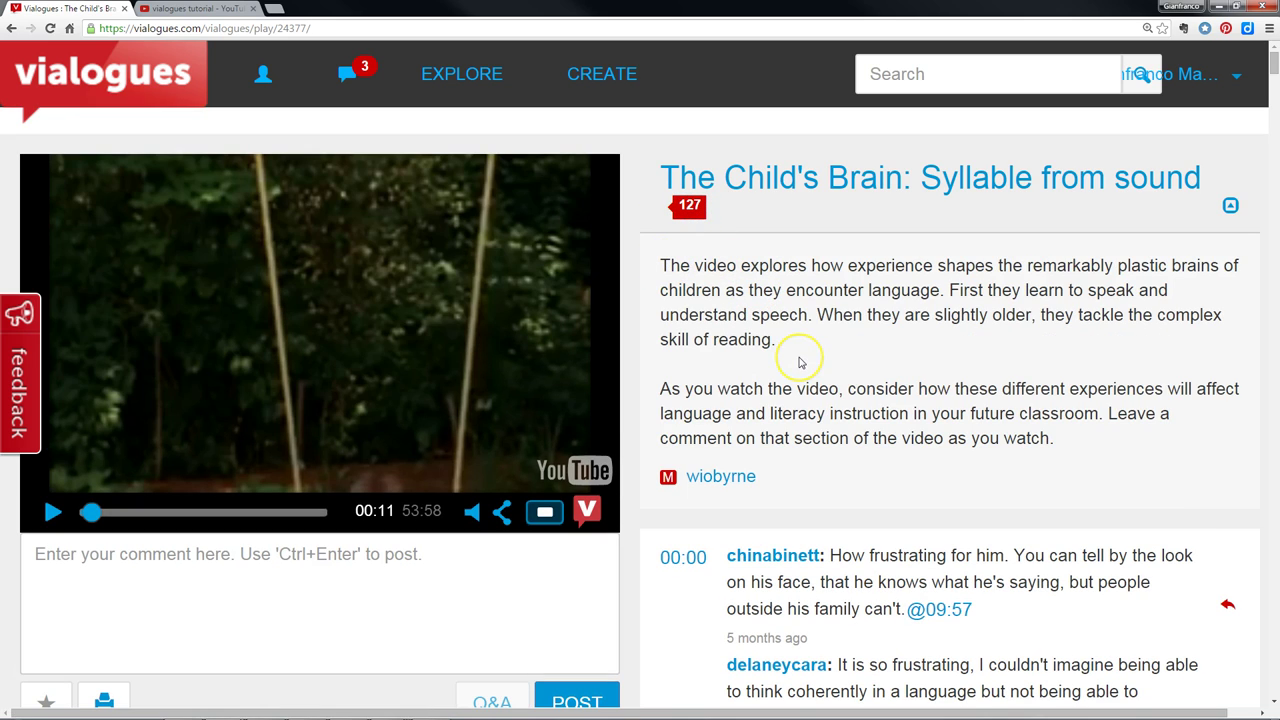
scroll(799, 362, down, 3)
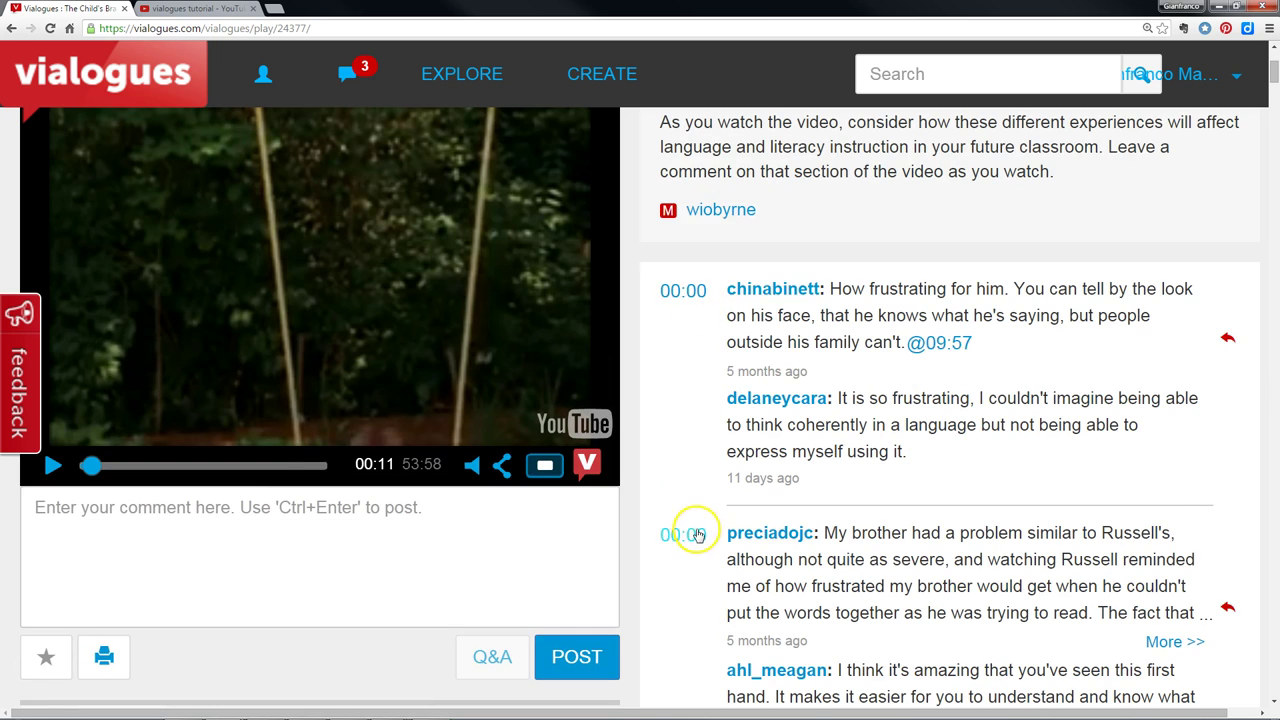
scroll(688, 532, down, 3)
scroll(718, 508, up, 1)
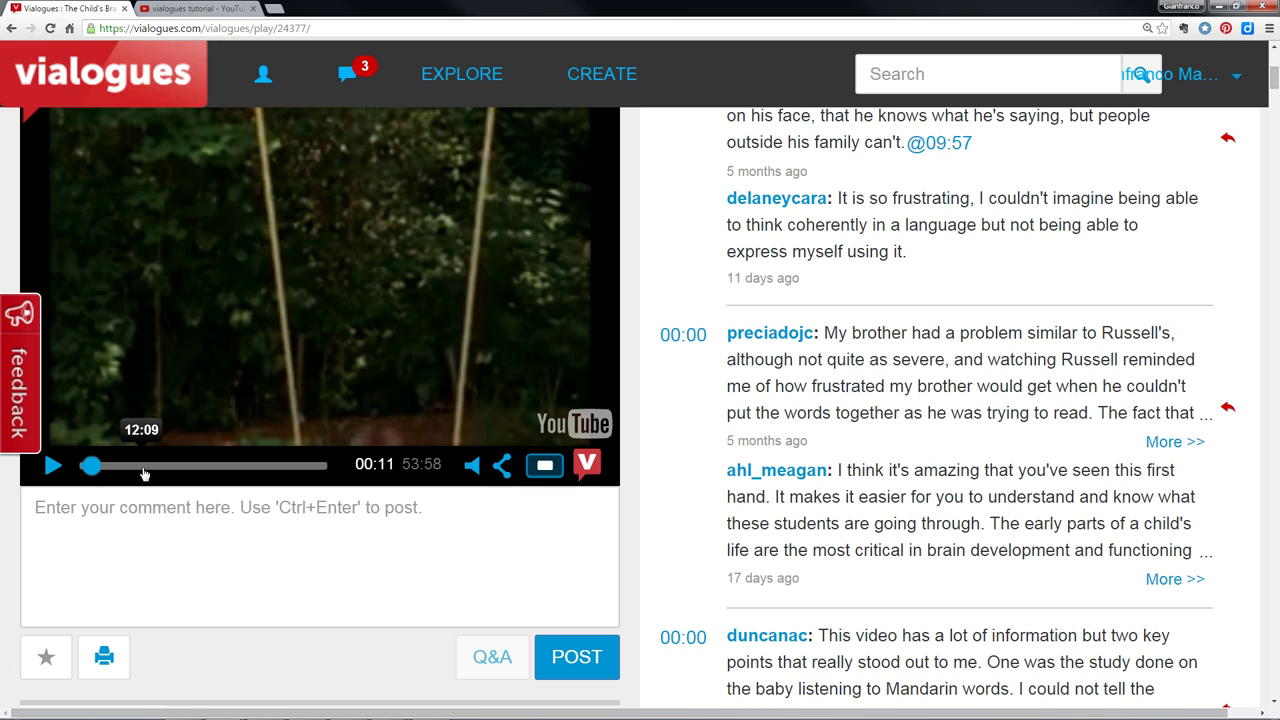
scroll(729, 409, down, 8)
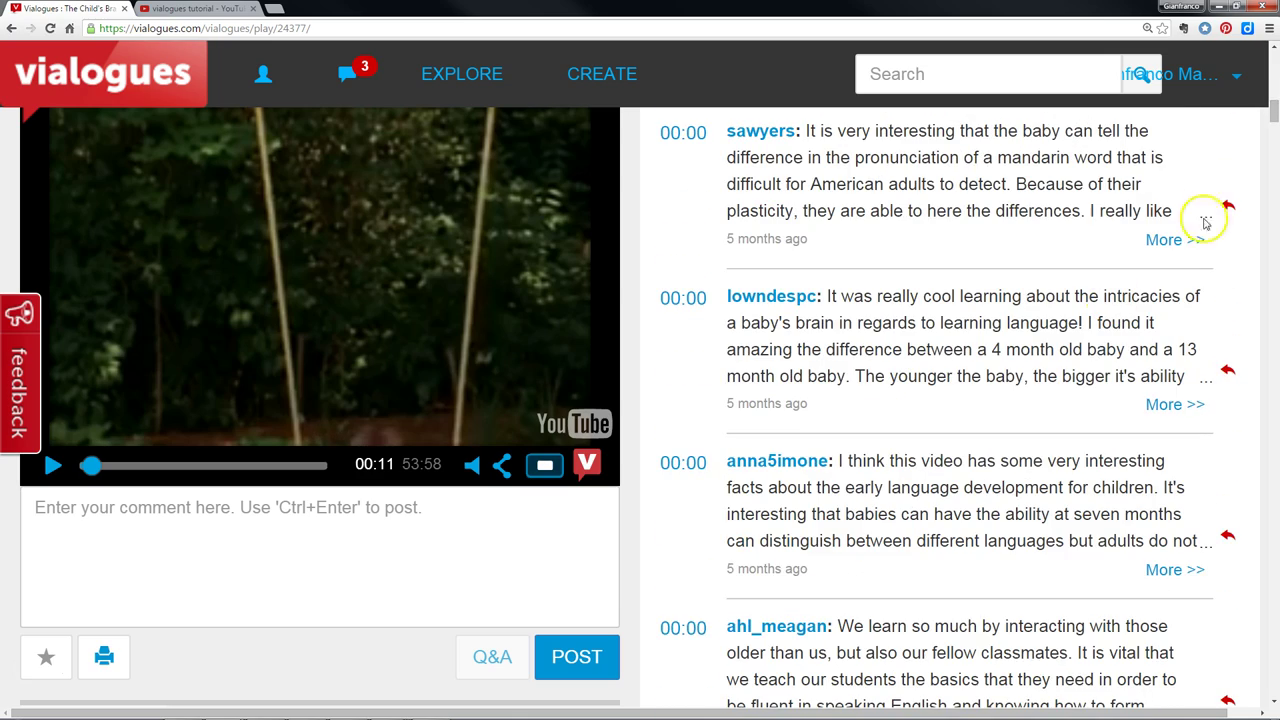
- Move the video to the 02:10 comment's timestamp and on to the one at 05:08
drag(1271, 110, 1275, 178)
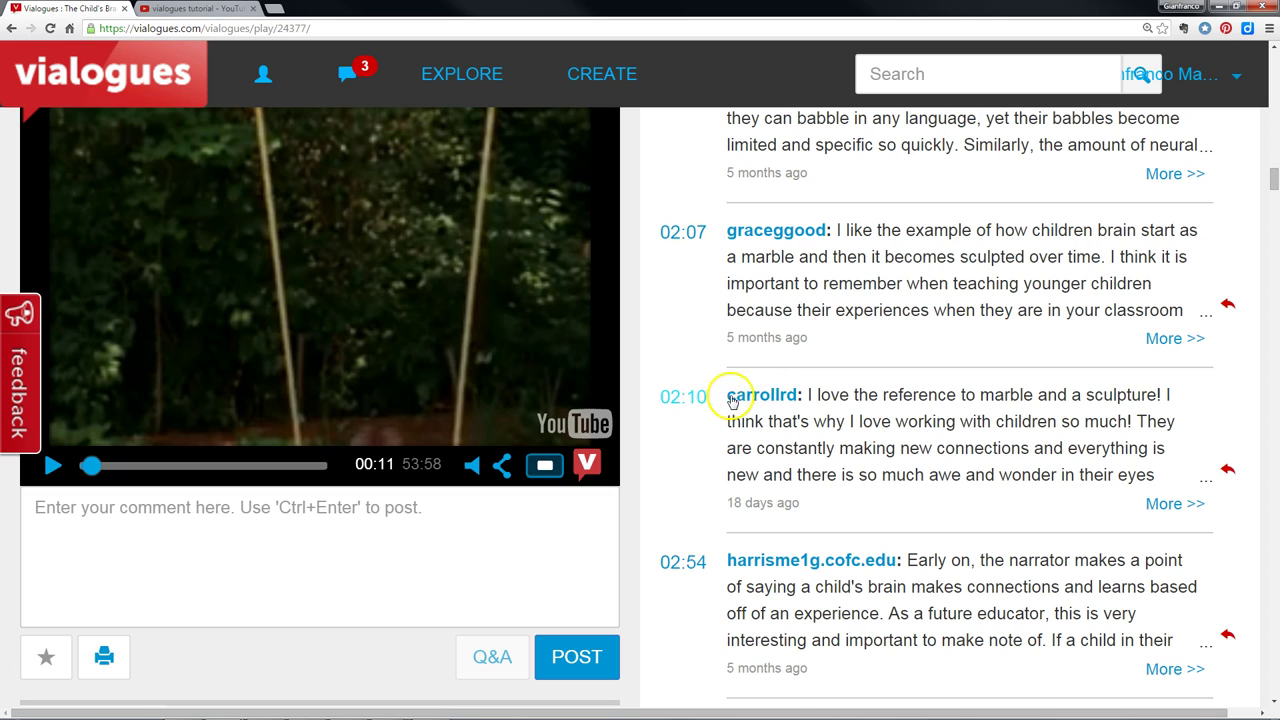
click(665, 400)
scroll(677, 407, down, 6)
click(677, 407)
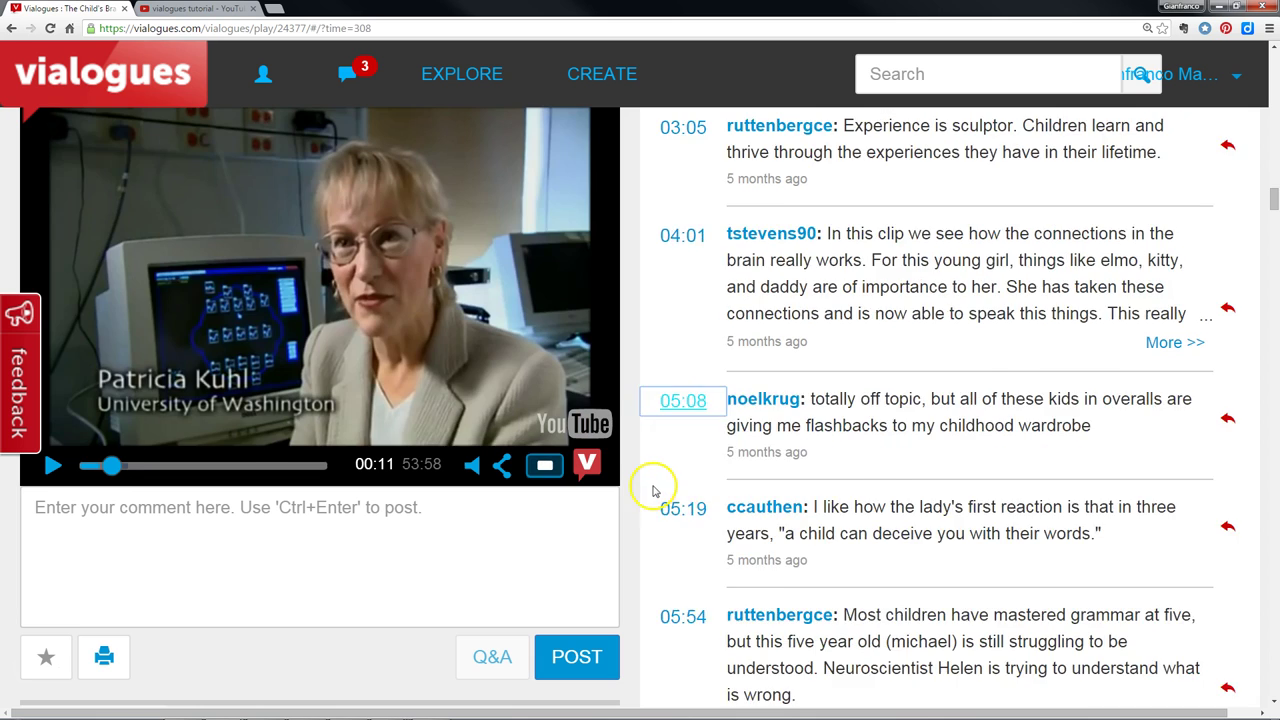
- Open an empty reply to the 02:10 comment about the marble and sculpture reference
scroll(655, 500, up, 3)
scroll(755, 260, up, 1)
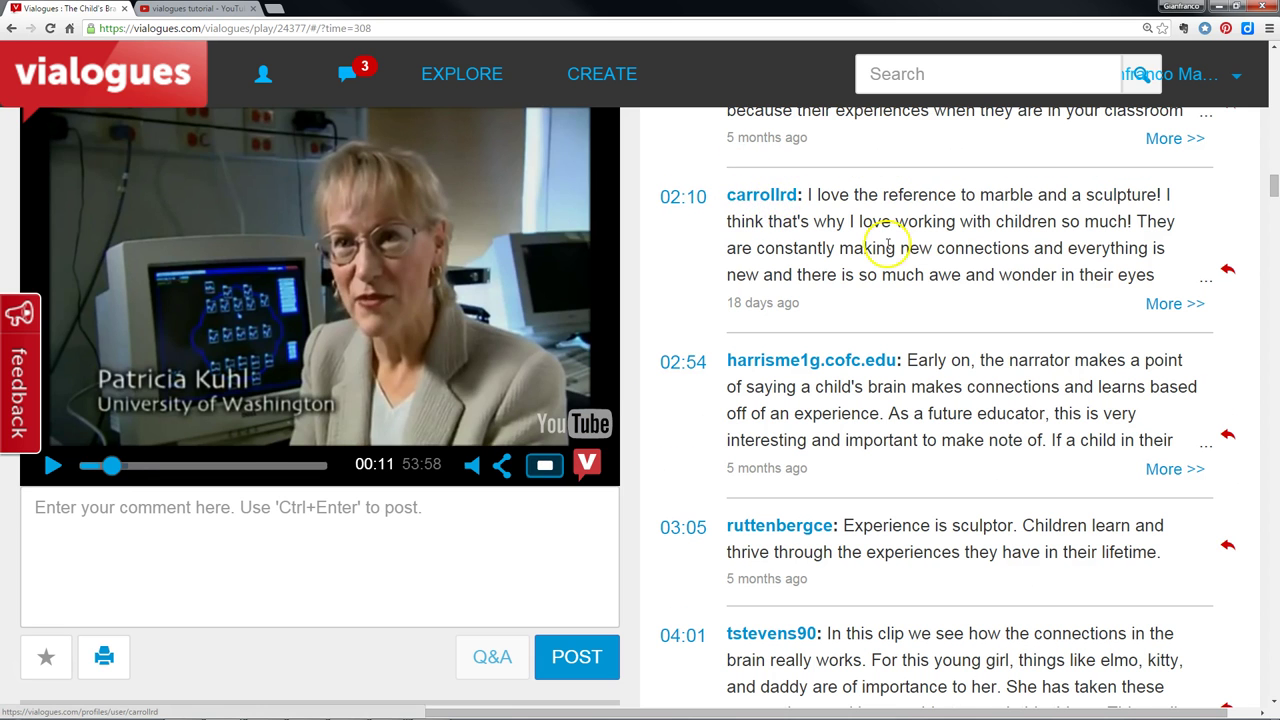
click(1226, 272)
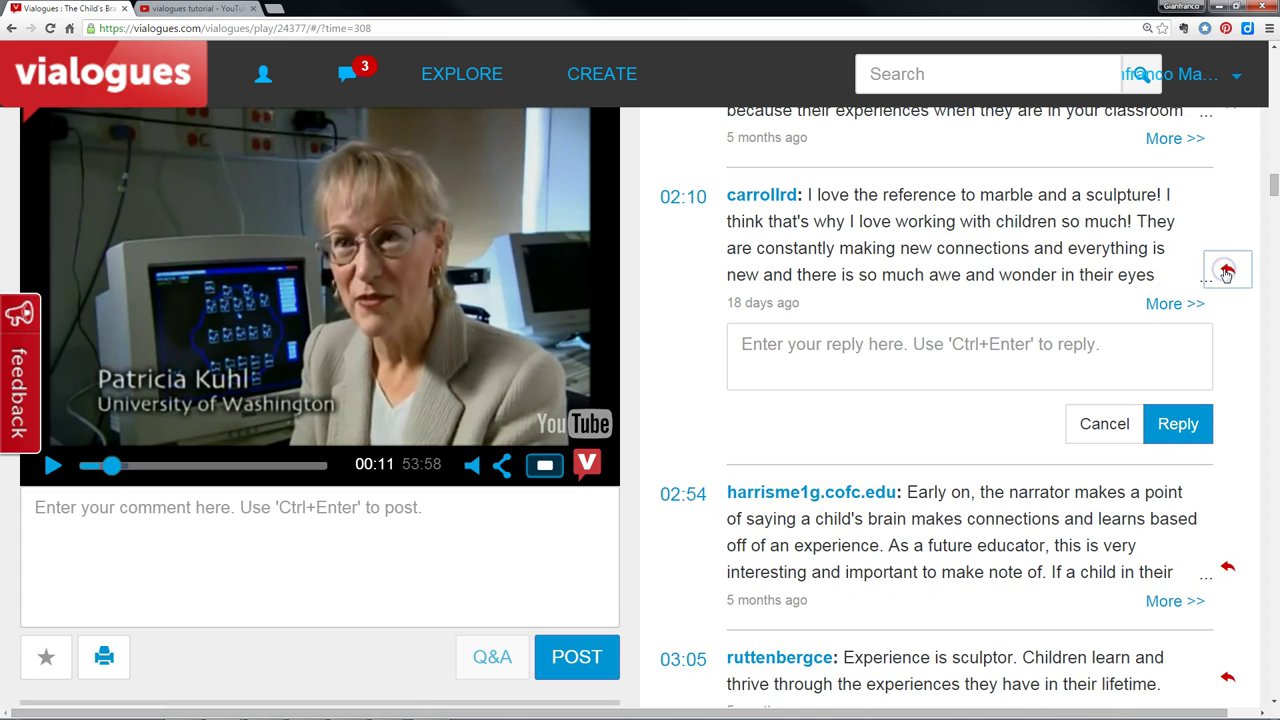
click(989, 356)
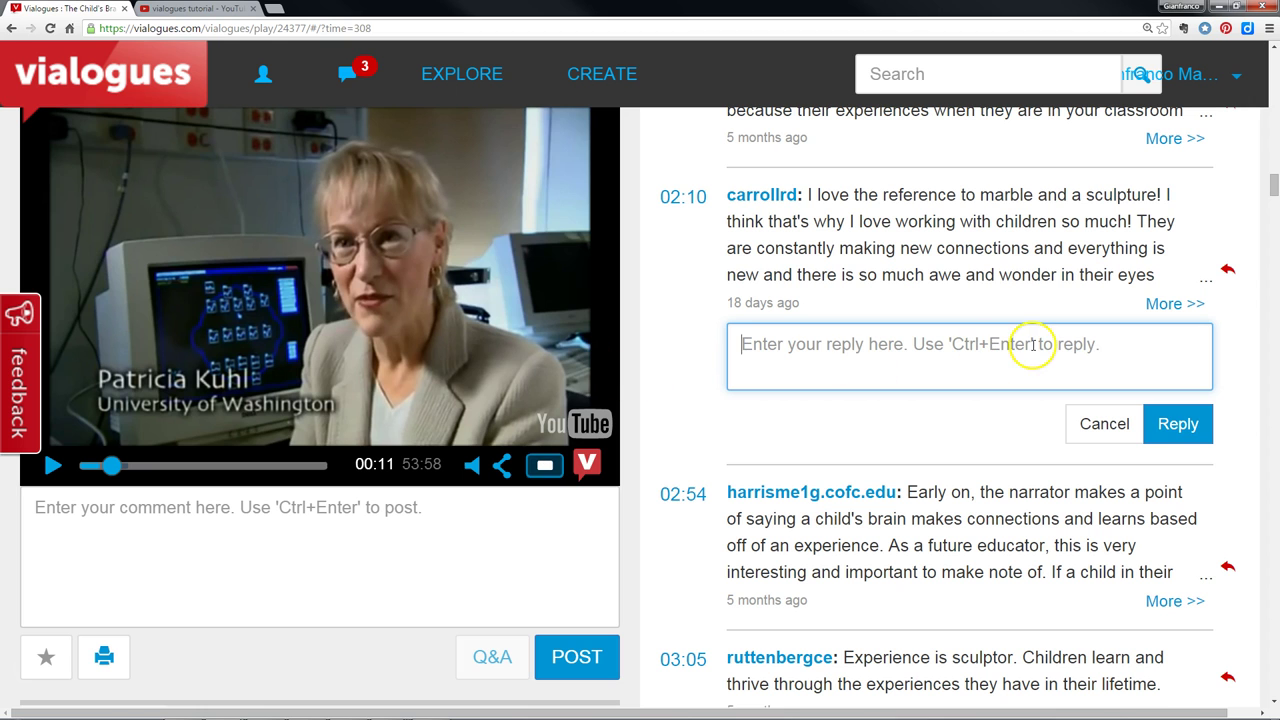
- Return to the home page and look over the Recent, Most Active and My Vialogues sections
scroll(1051, 423, up, 2)
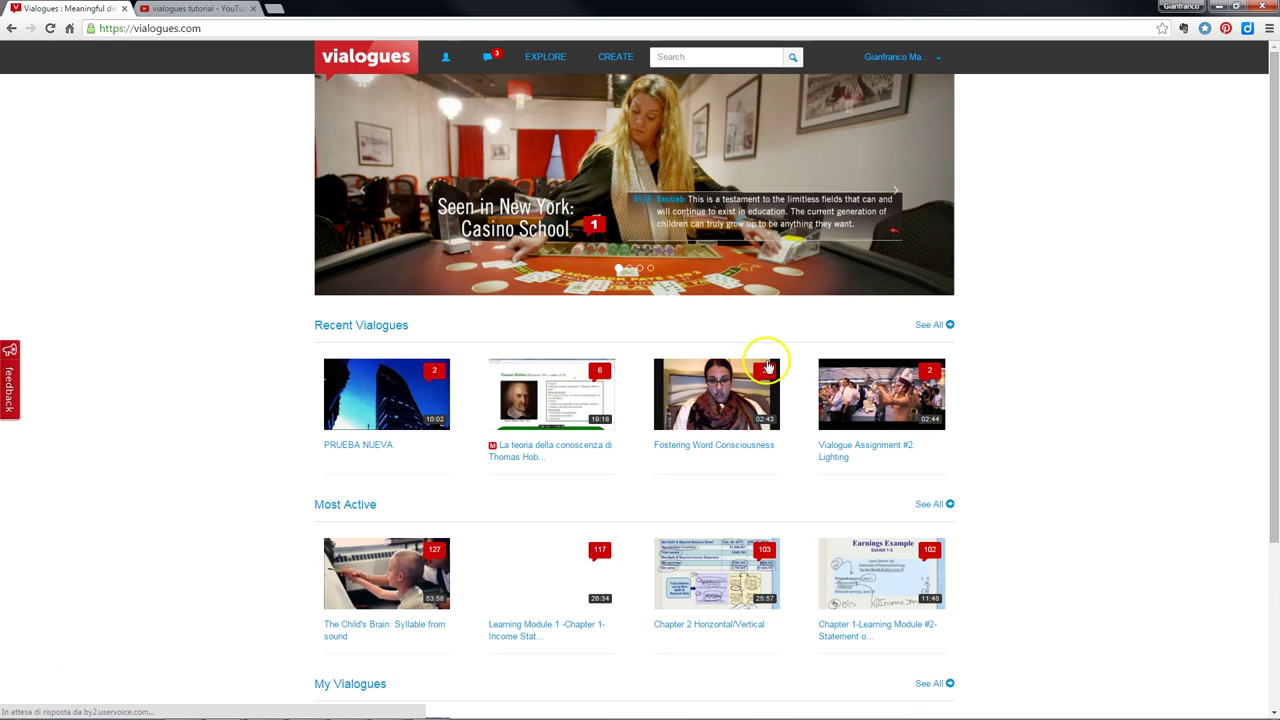
scroll(760, 306, down, 3)
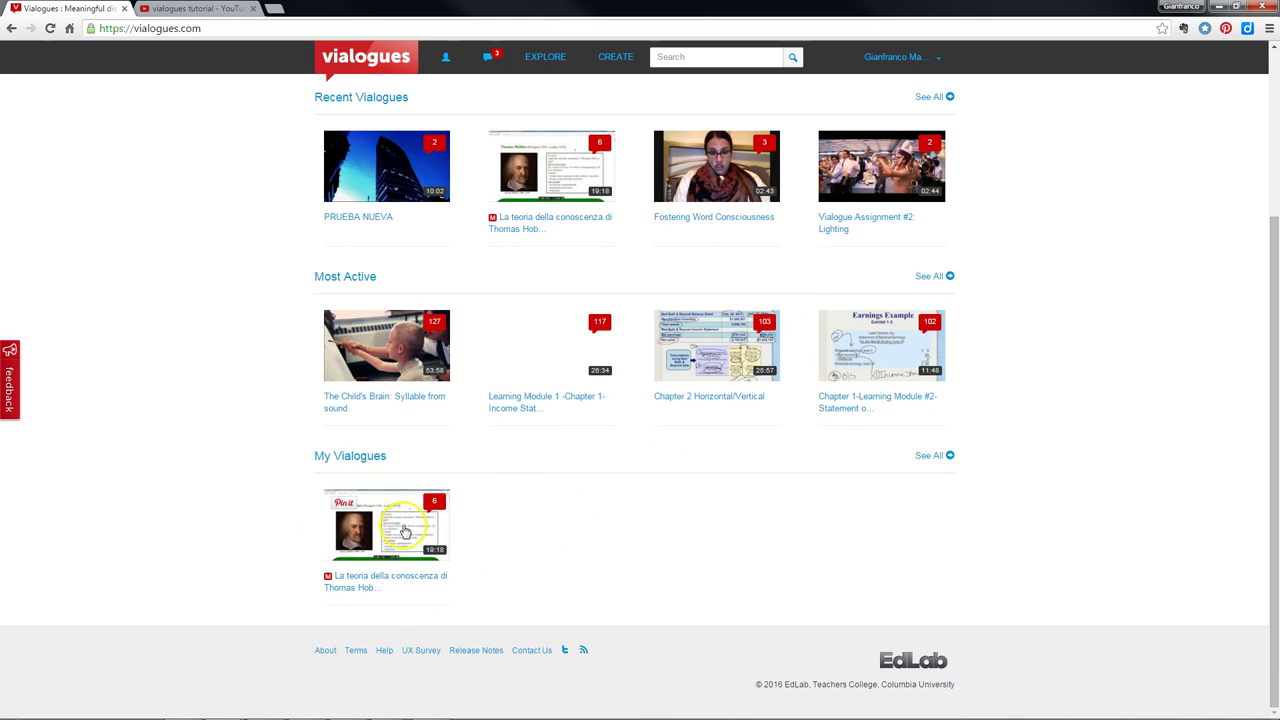
scroll(398, 533, up, 3)
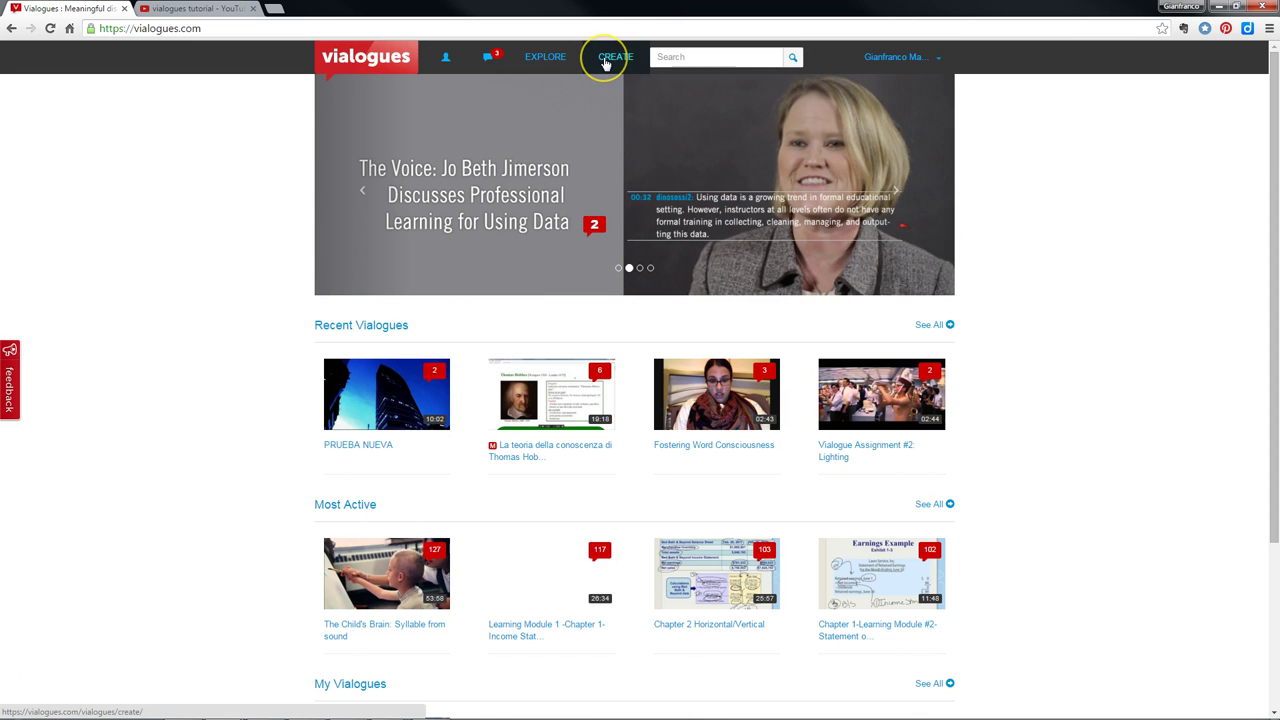
- Start a new vialogue with the option to upload a new video from the computer
key(ctrl+plus)
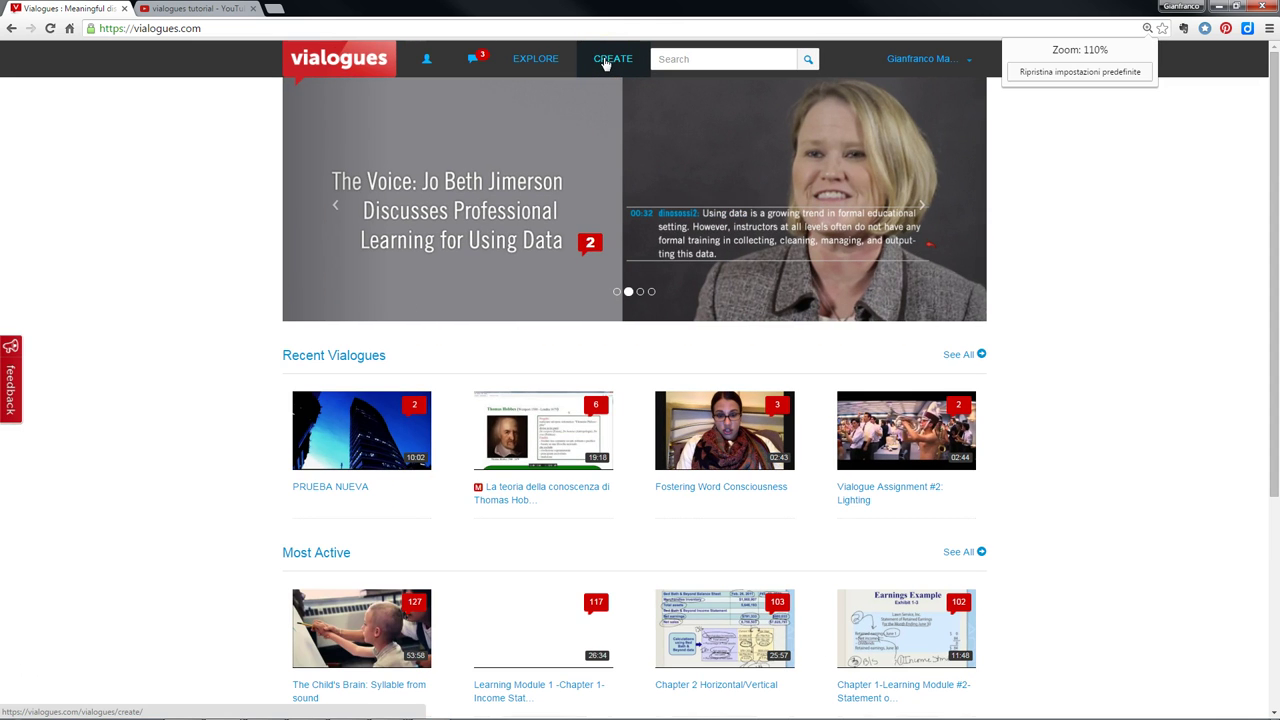
click(604, 62)
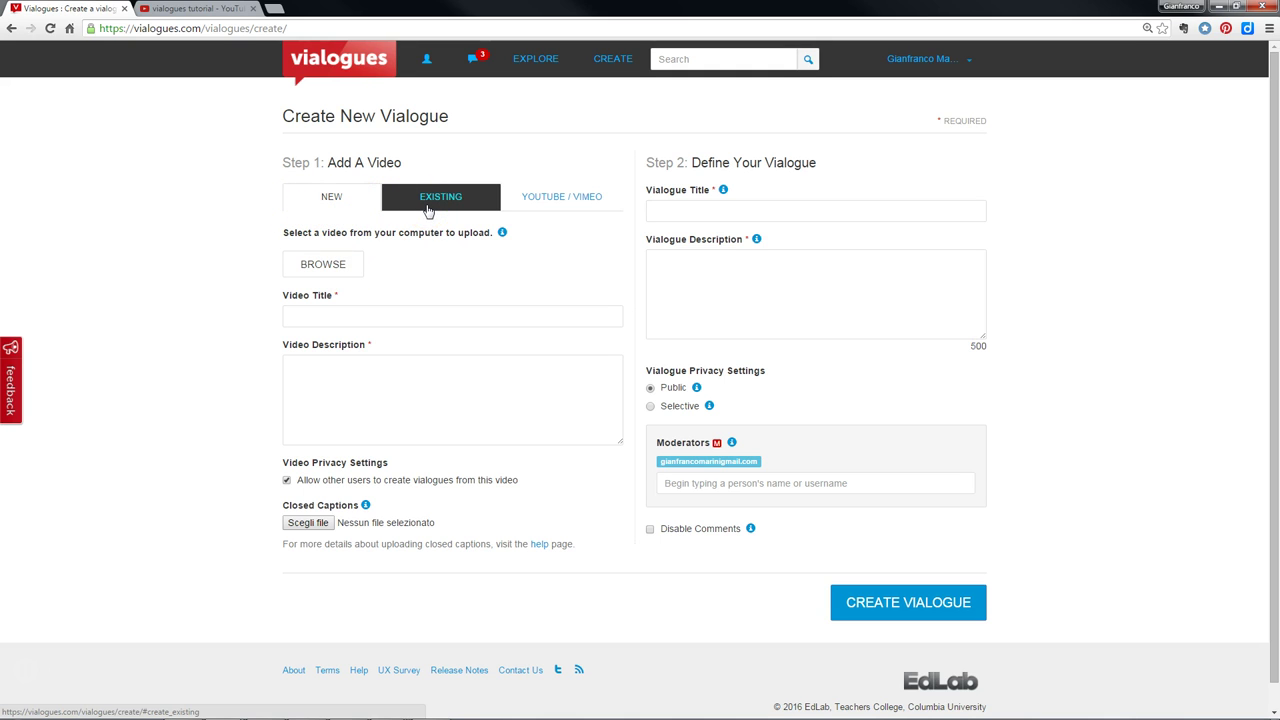
click(339, 199)
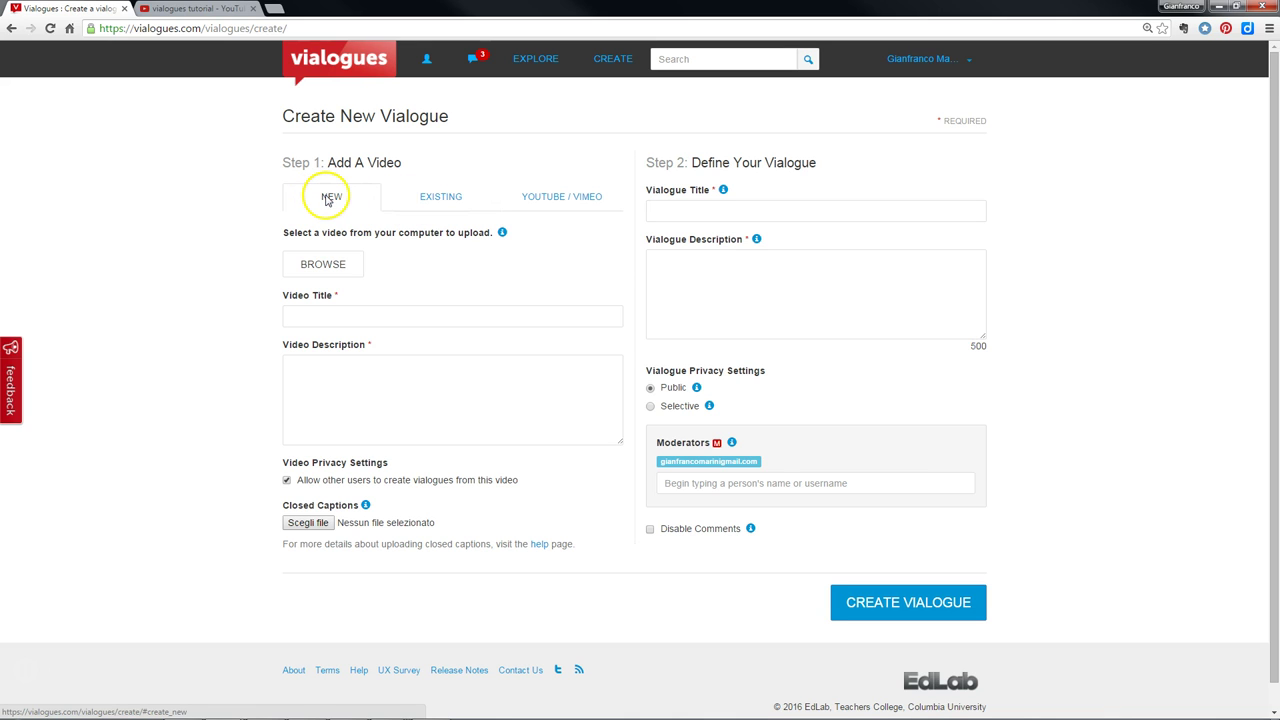
- Look over the existing-video and YouTube / Vimeo source options and the upload file picker, closing it without choosing a file
key(ctrl+plus)
key(ctrl+plus)
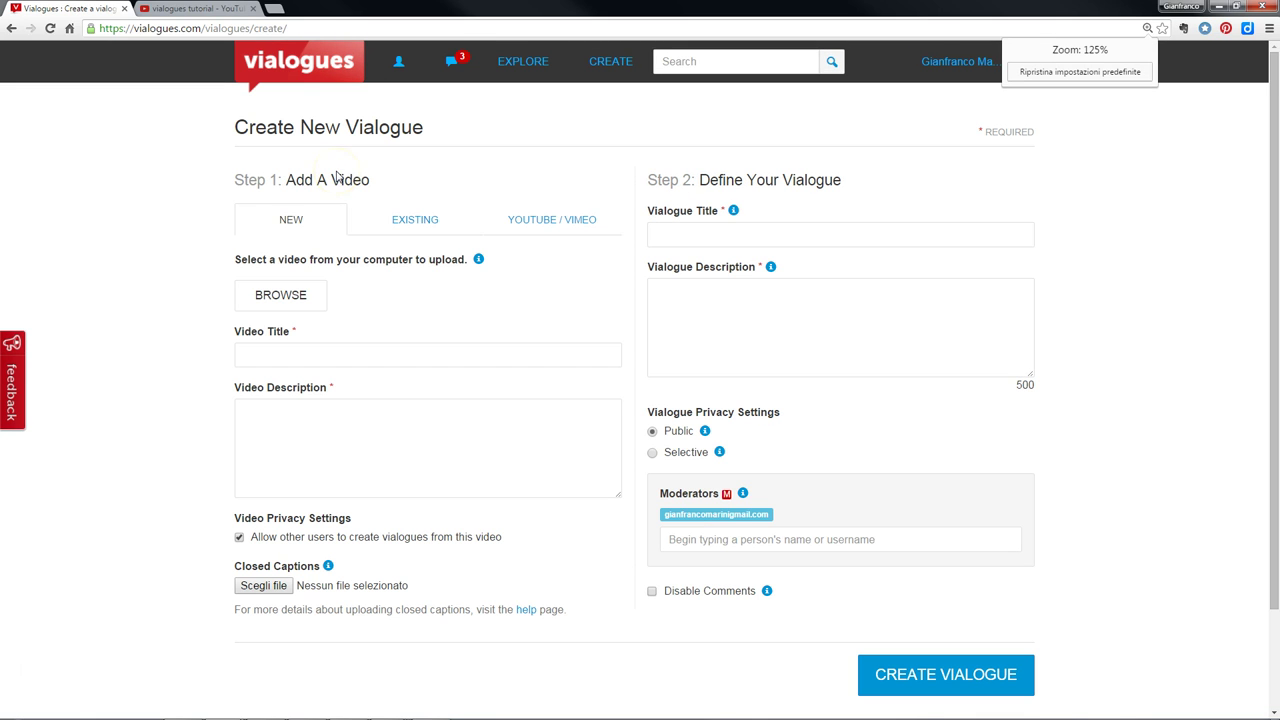
click(440, 222)
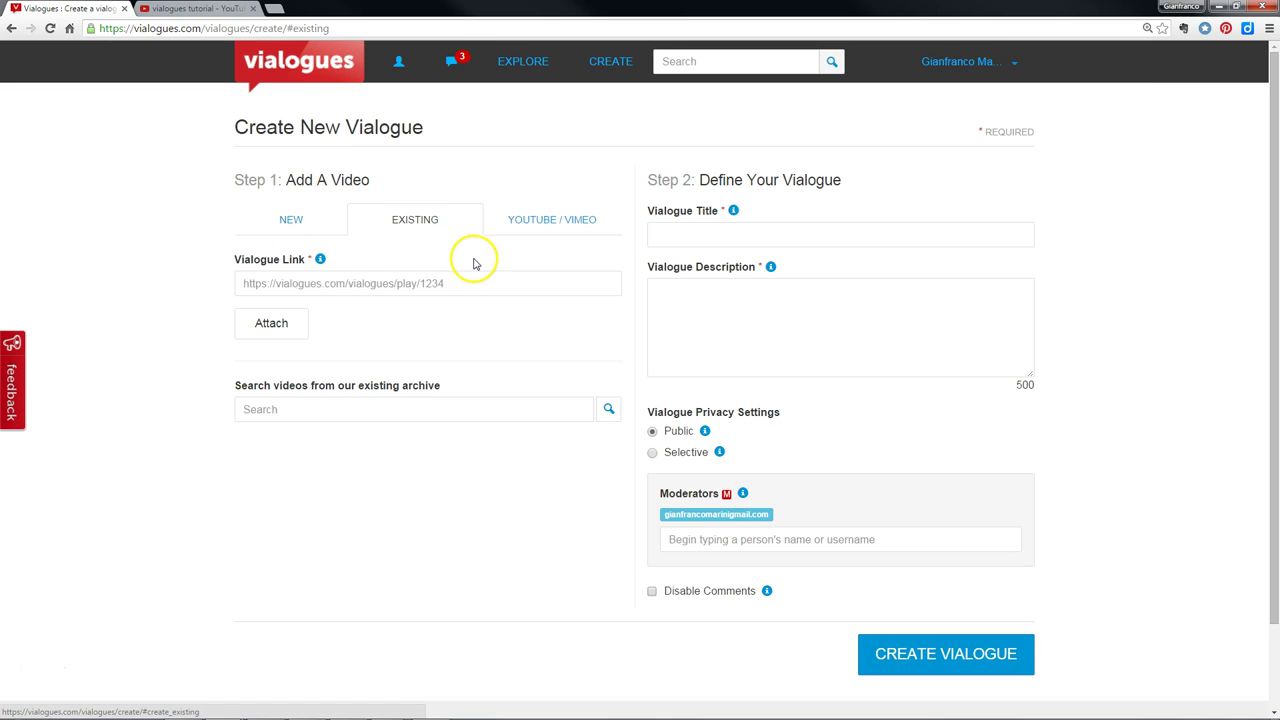
click(551, 220)
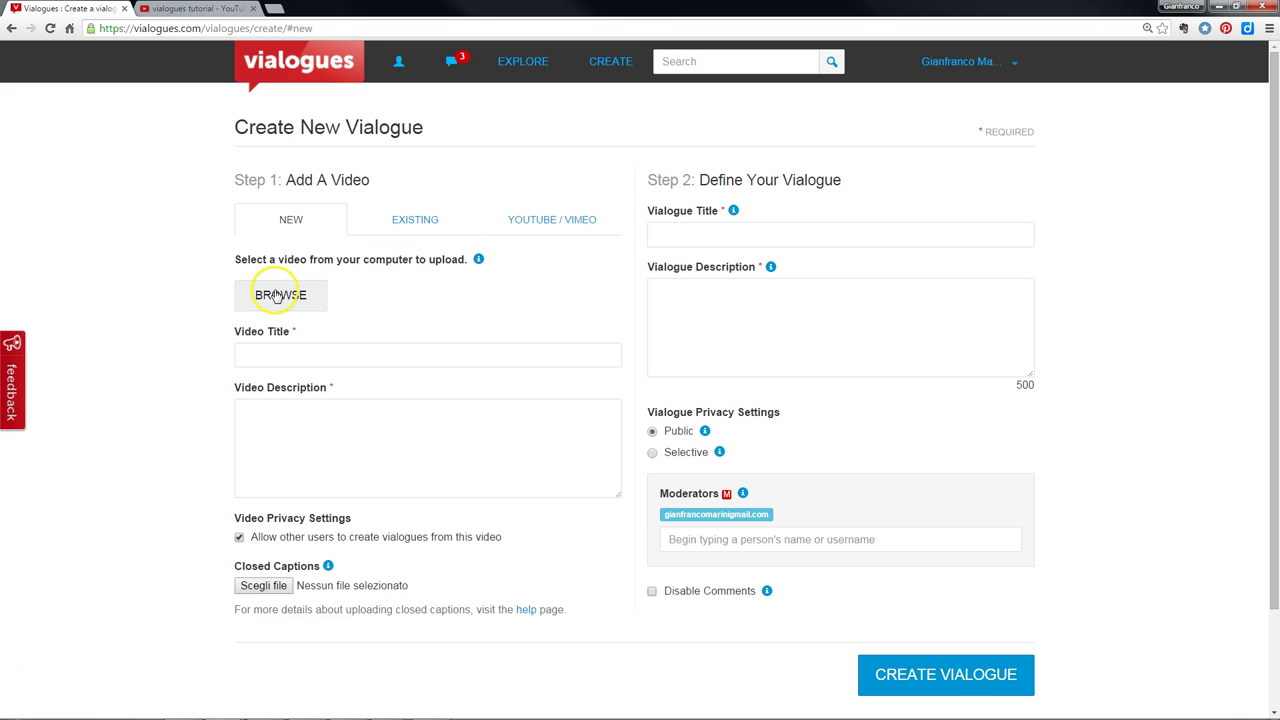
click(280, 295)
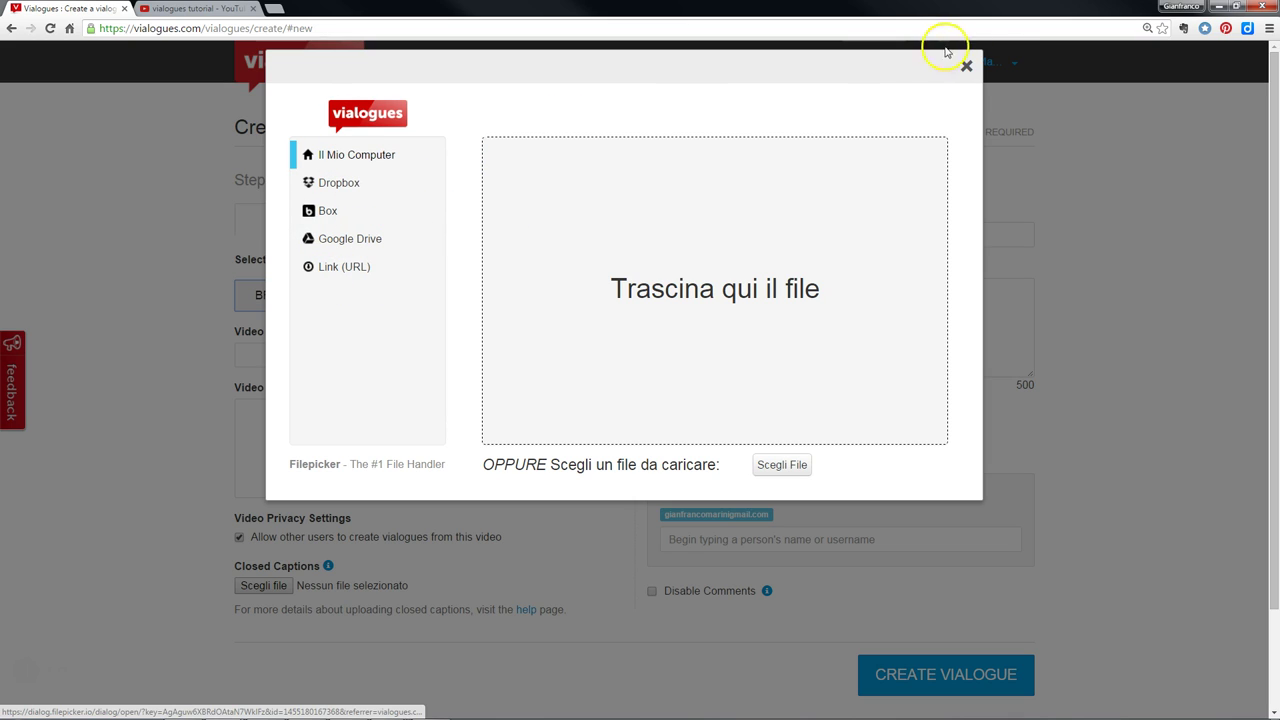
click(966, 65)
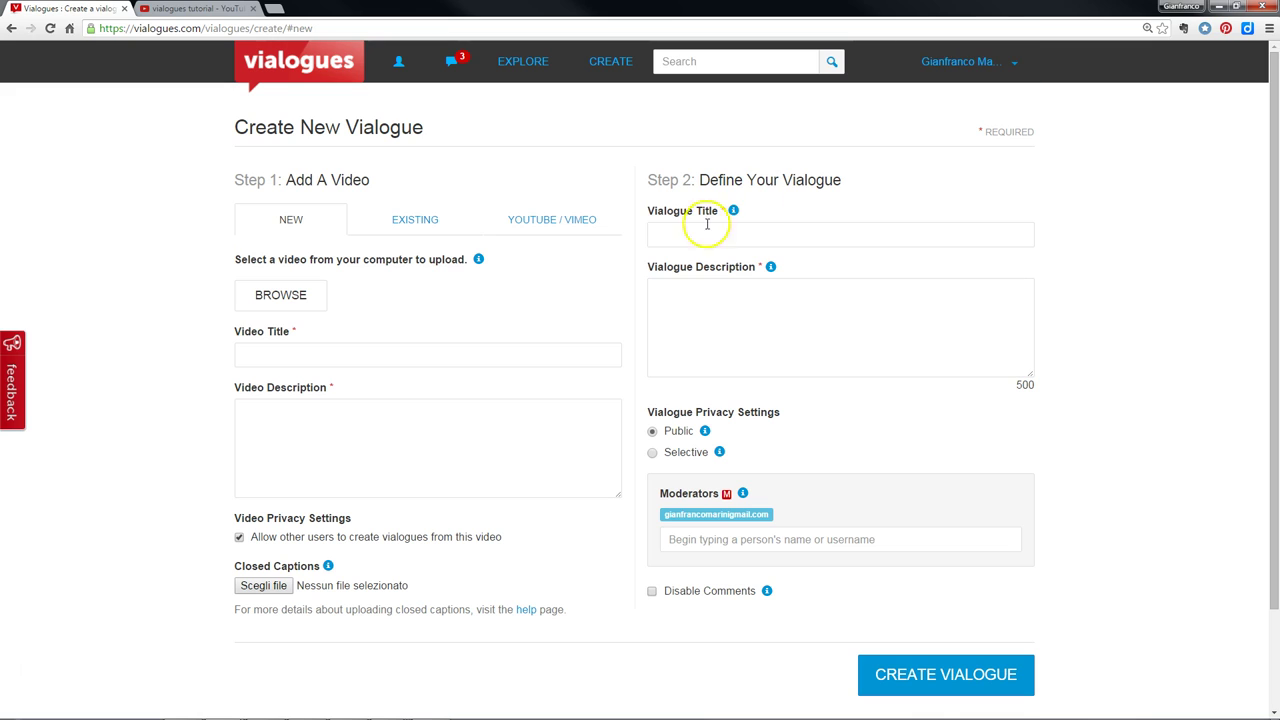
- Examine the title and description fields for a new video and the vialogue link field for an existing one
click(266, 357)
click(344, 428)
click(326, 424)
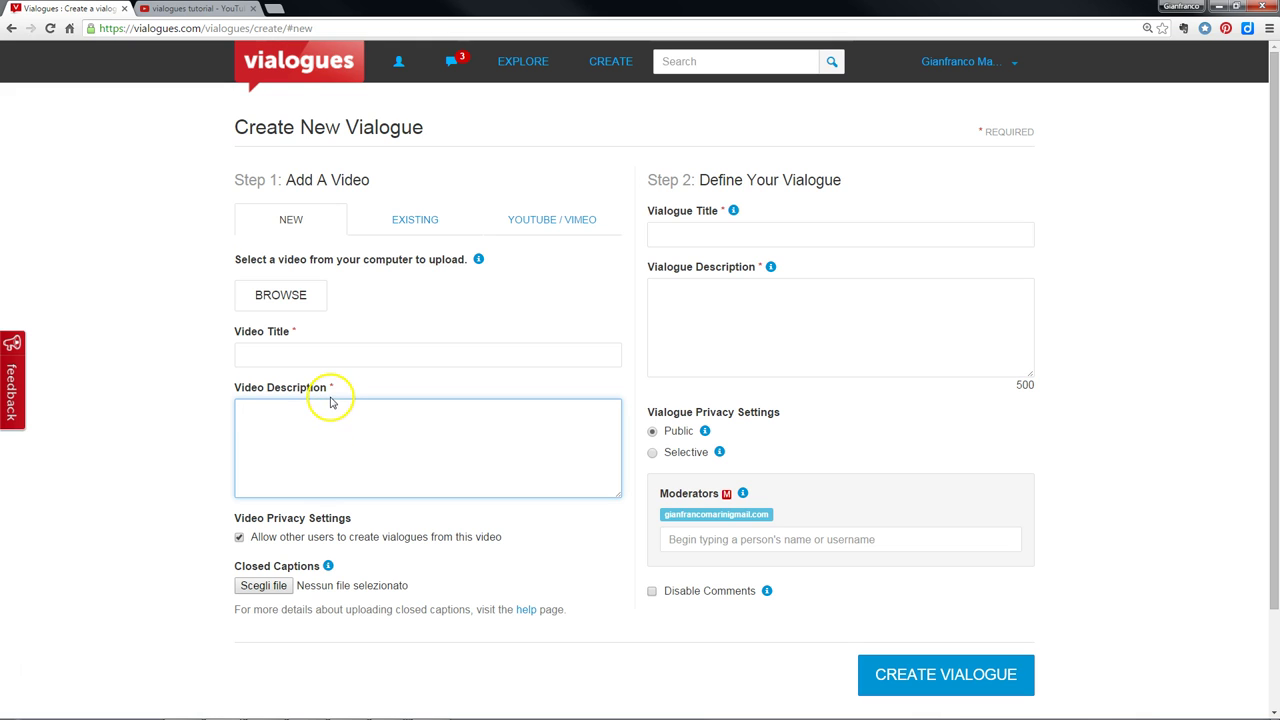
click(405, 228)
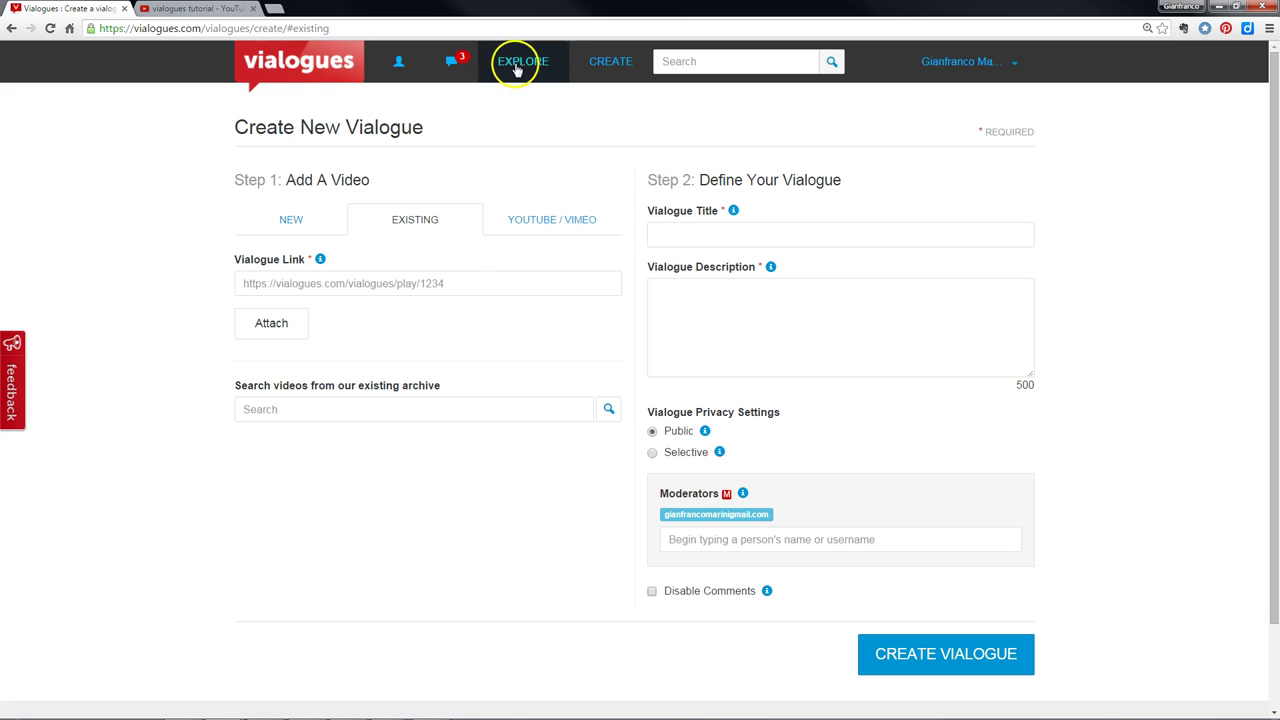
click(415, 283)
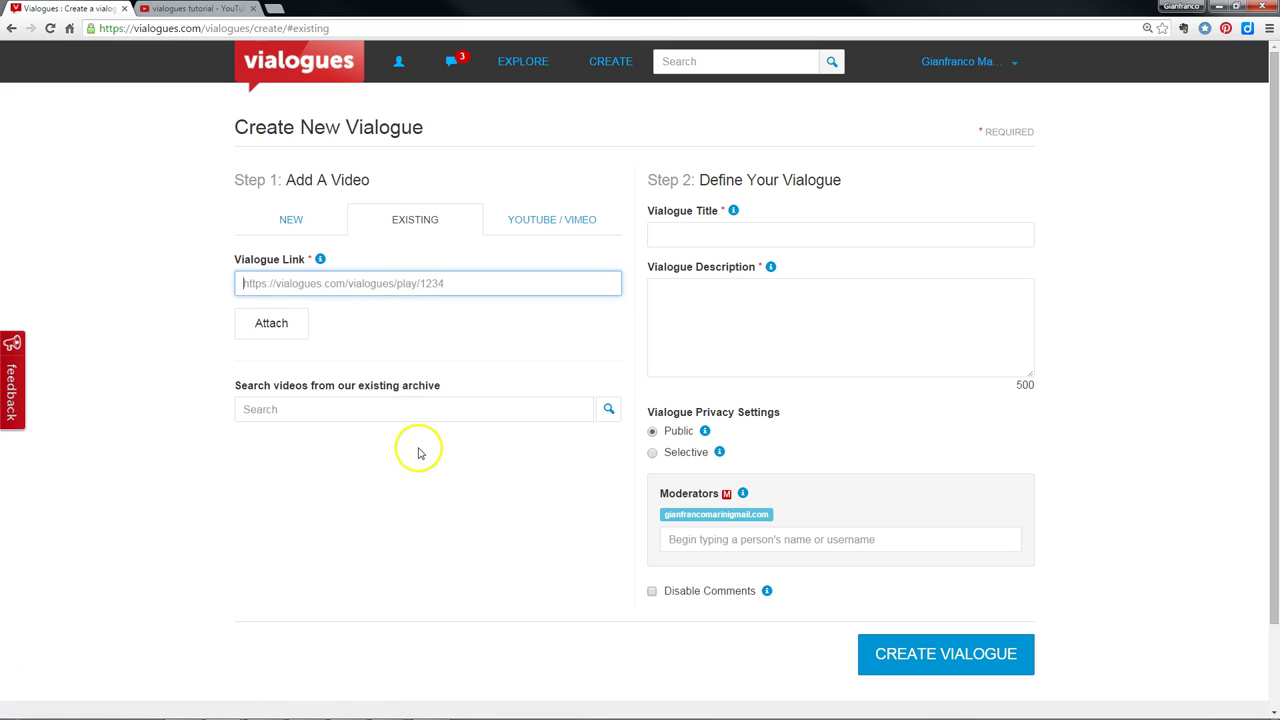
click(541, 212)
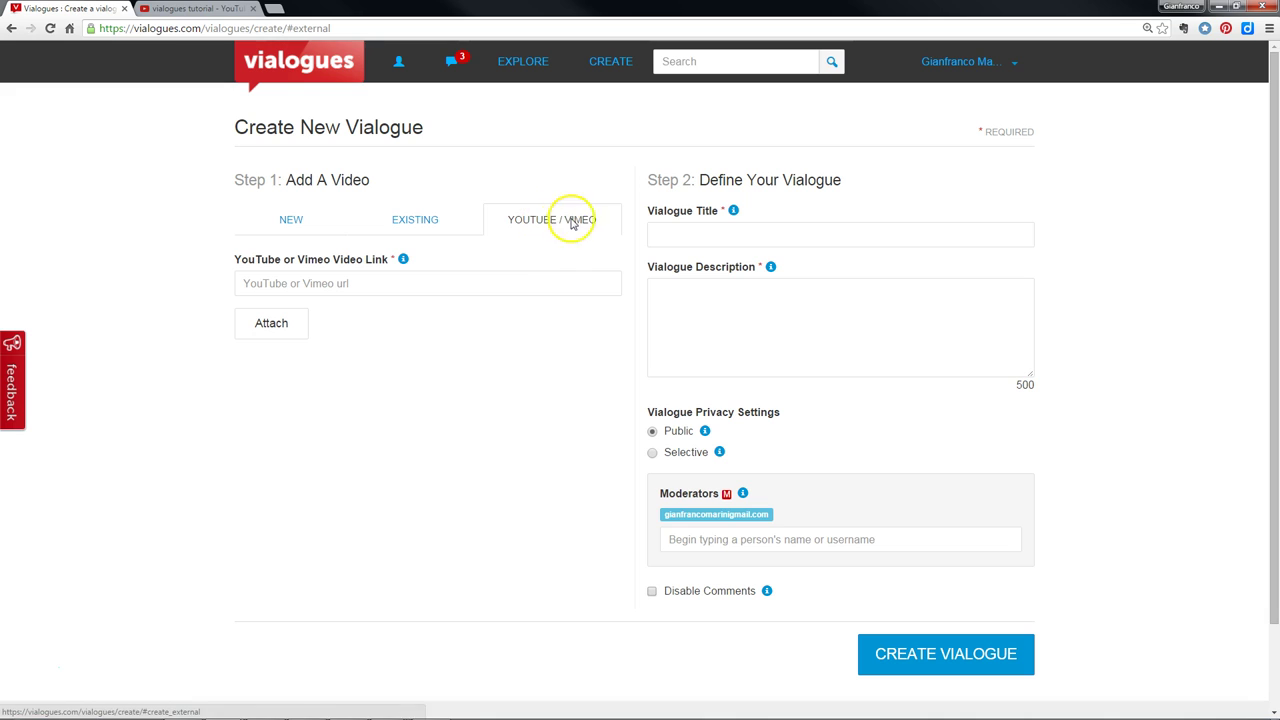
click(291, 284)
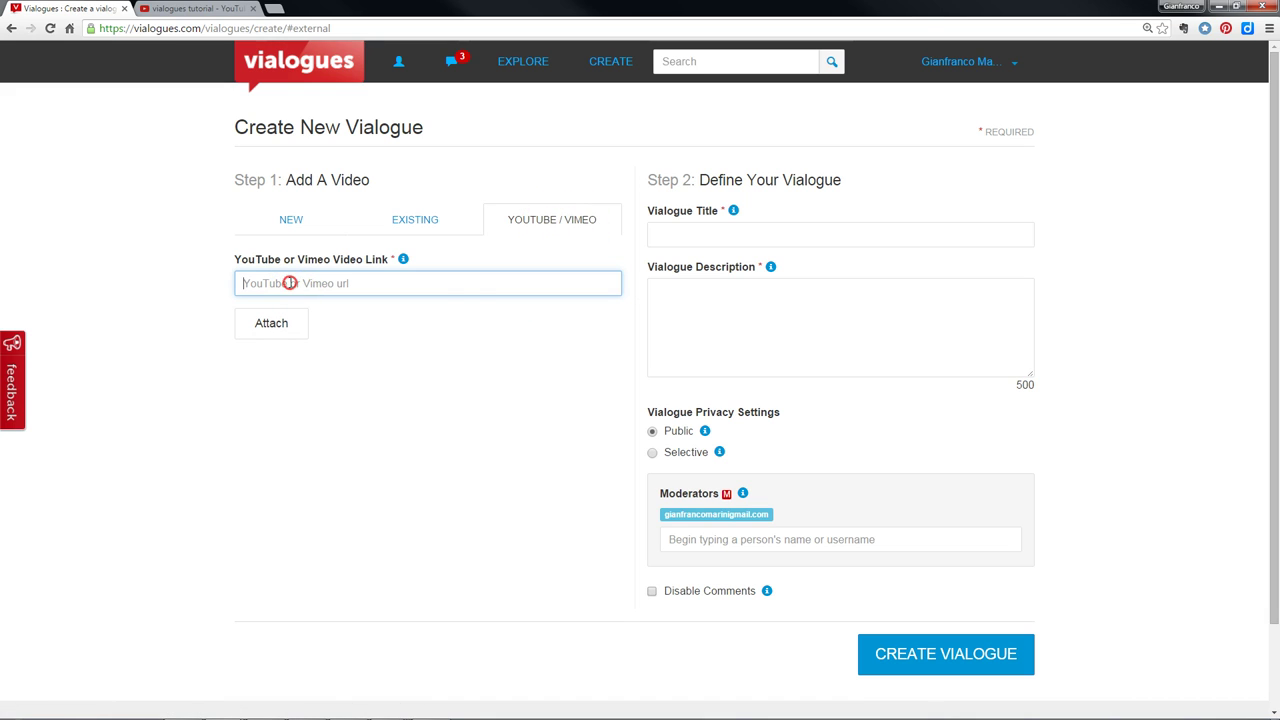
right_click(289, 283)
click(308, 363)
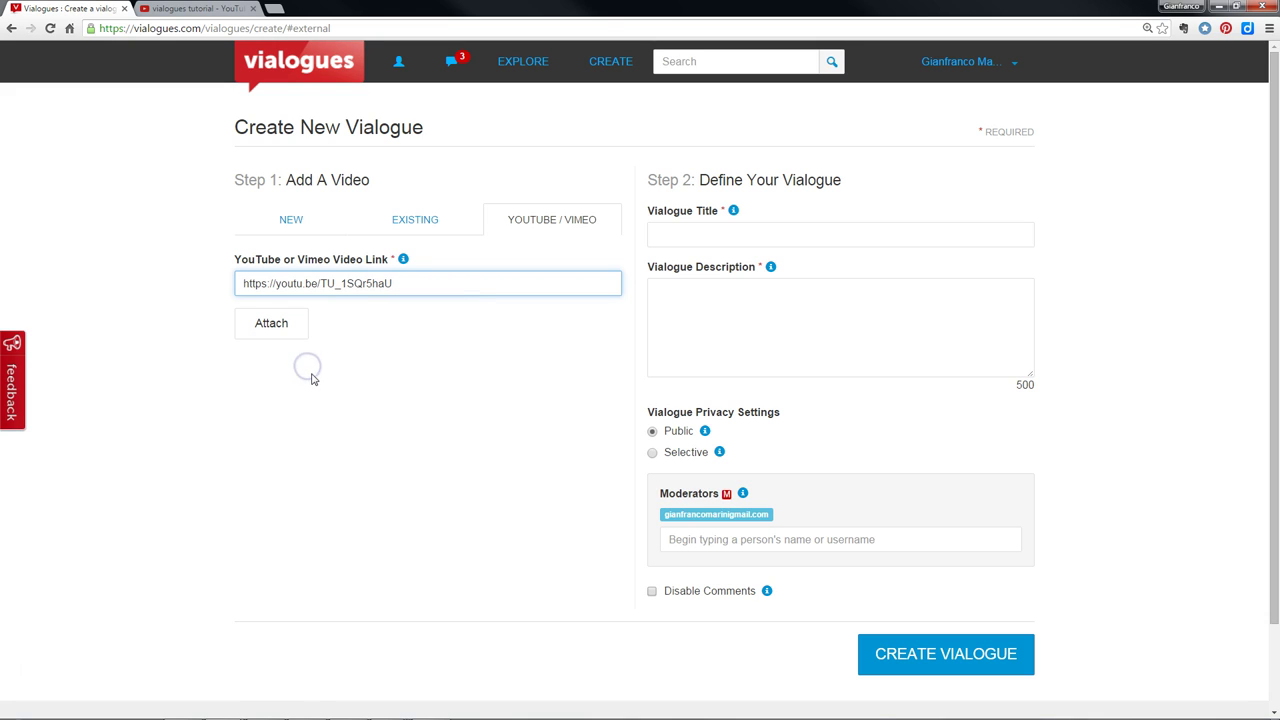
click(265, 338)
click(436, 277)
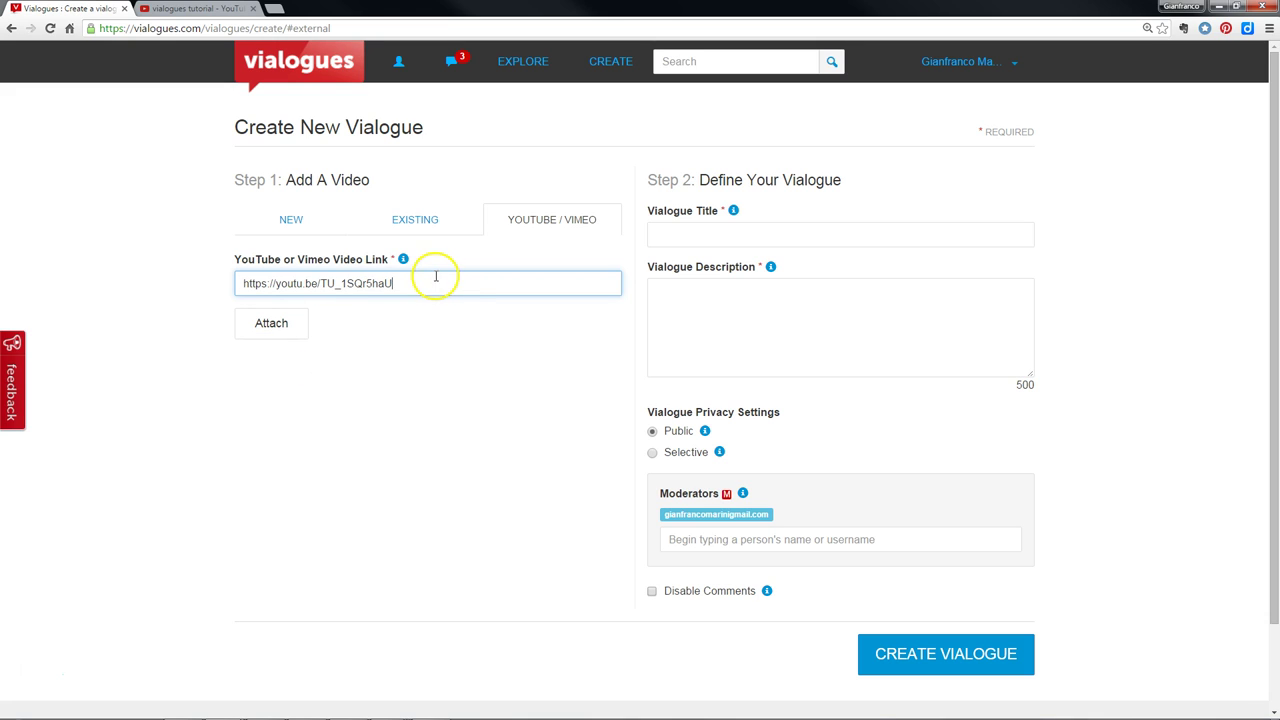
click(287, 334)
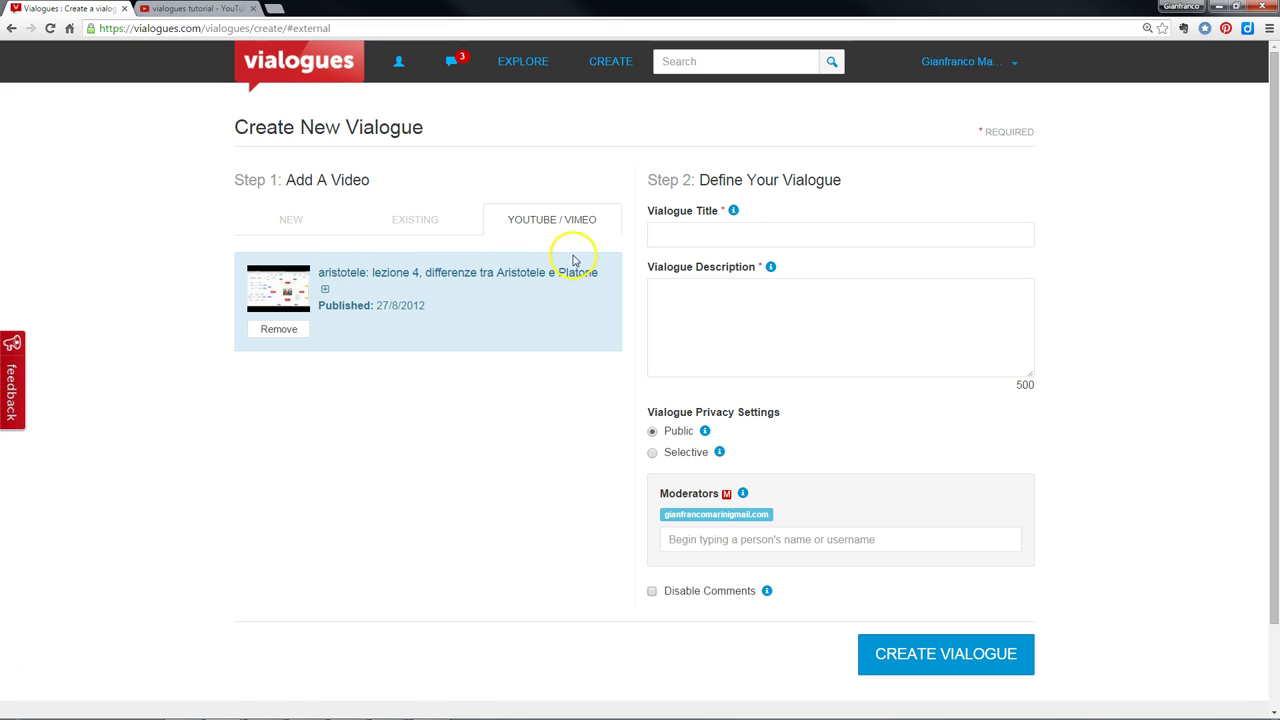
- Title the vialogue "Introduzione ad Aristotele"
click(722, 230)
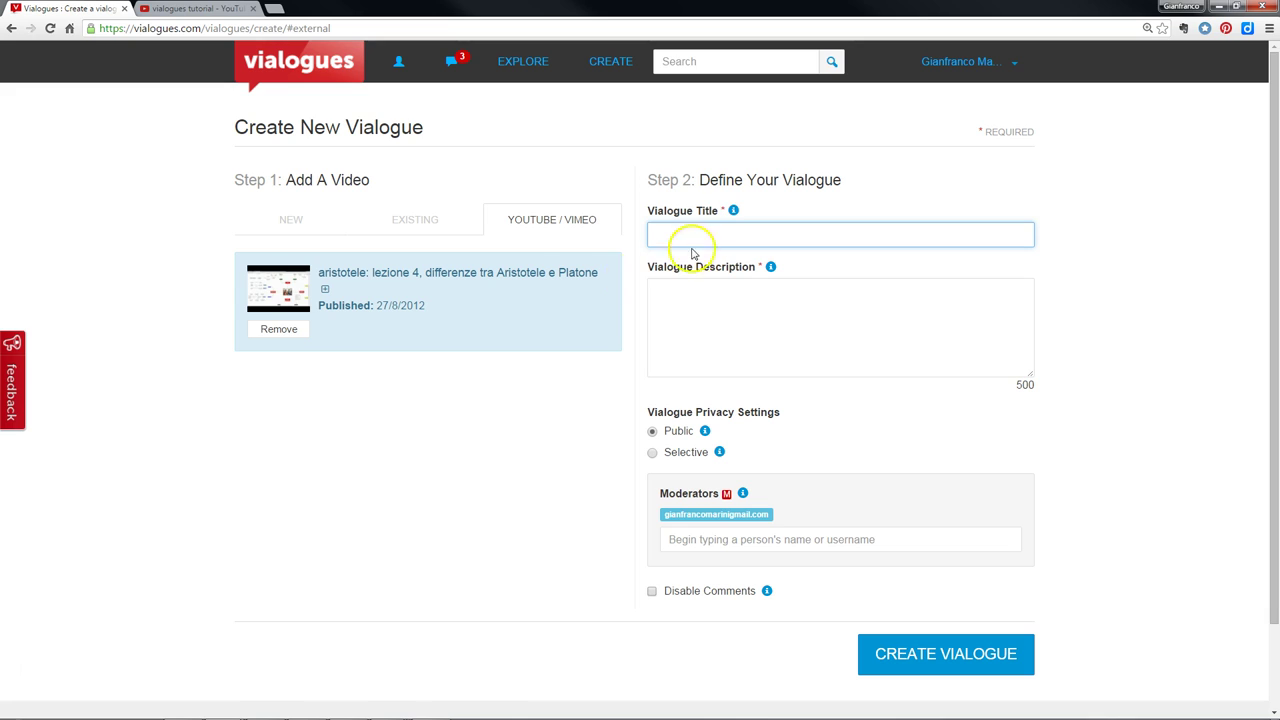
click(761, 240)
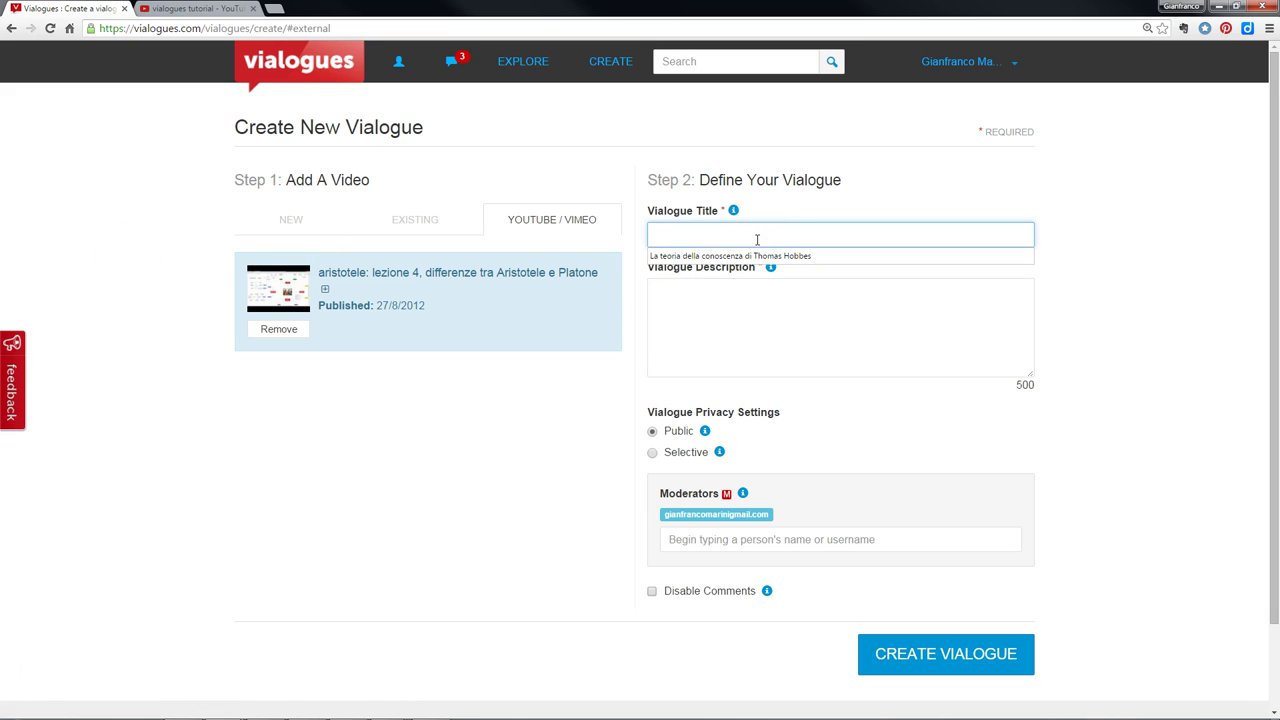
text(Introduzione ad Aristotele)
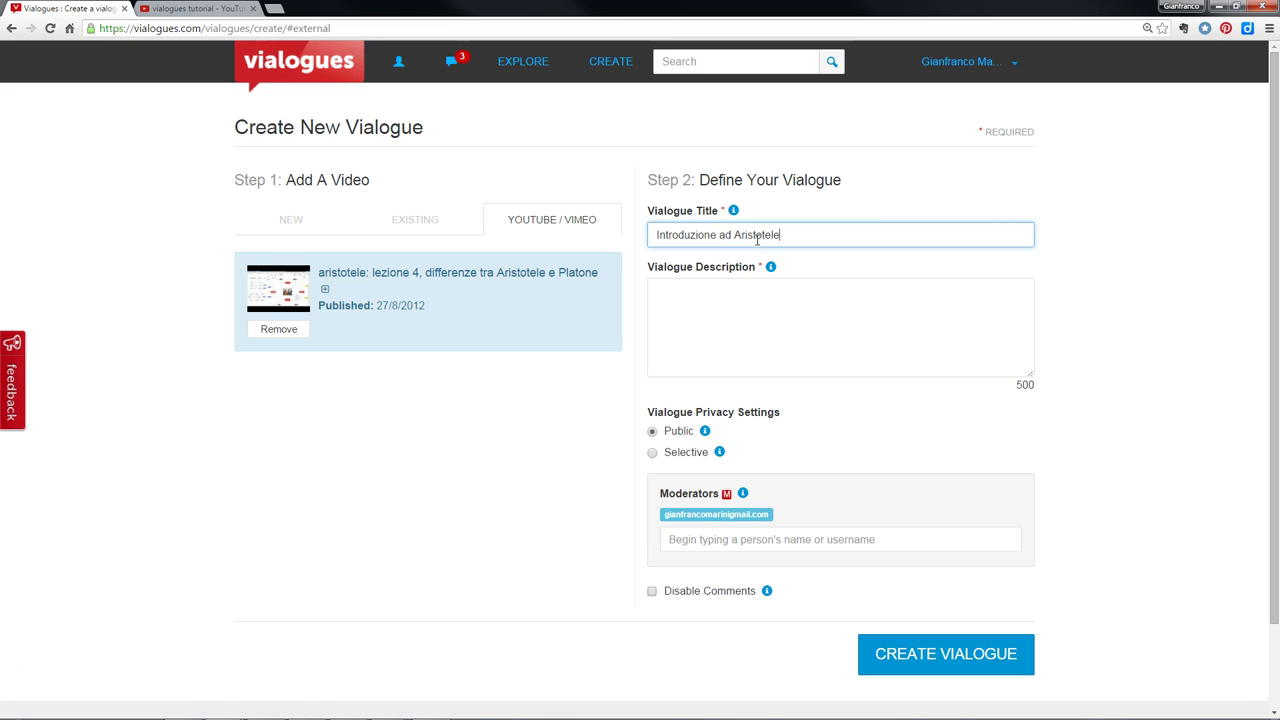
- Fill the vialogue description with the attached video's description text, copied from "quarta lezione video su Aristotele" through "al loro linguaggio"
click(750, 322)
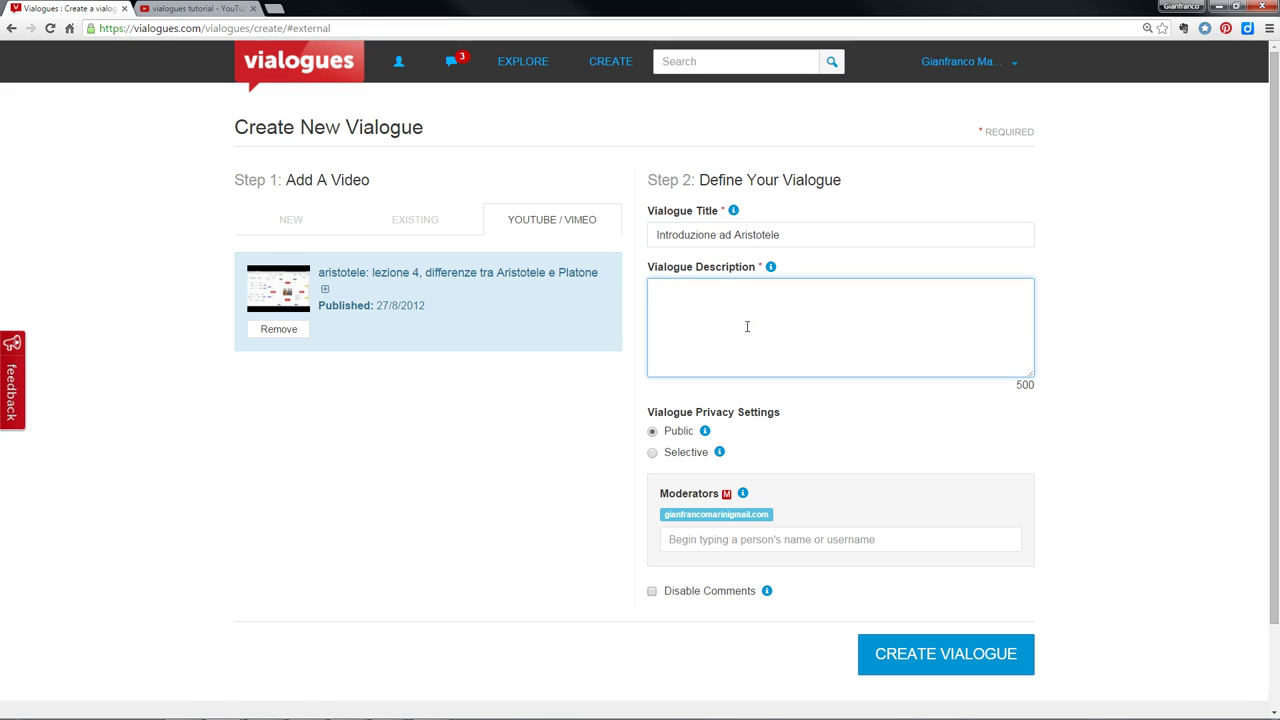
click(324, 289)
drag(320, 306, 392, 351)
key(ctrl+c)
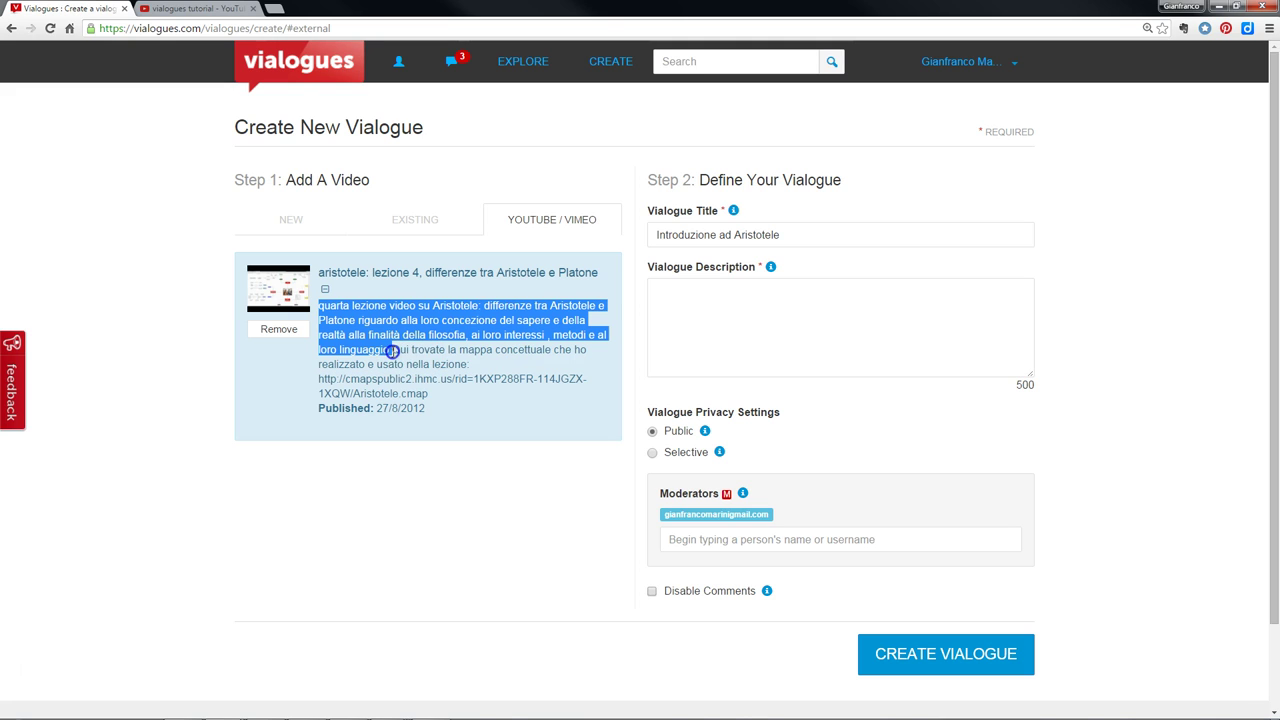
click(771, 337)
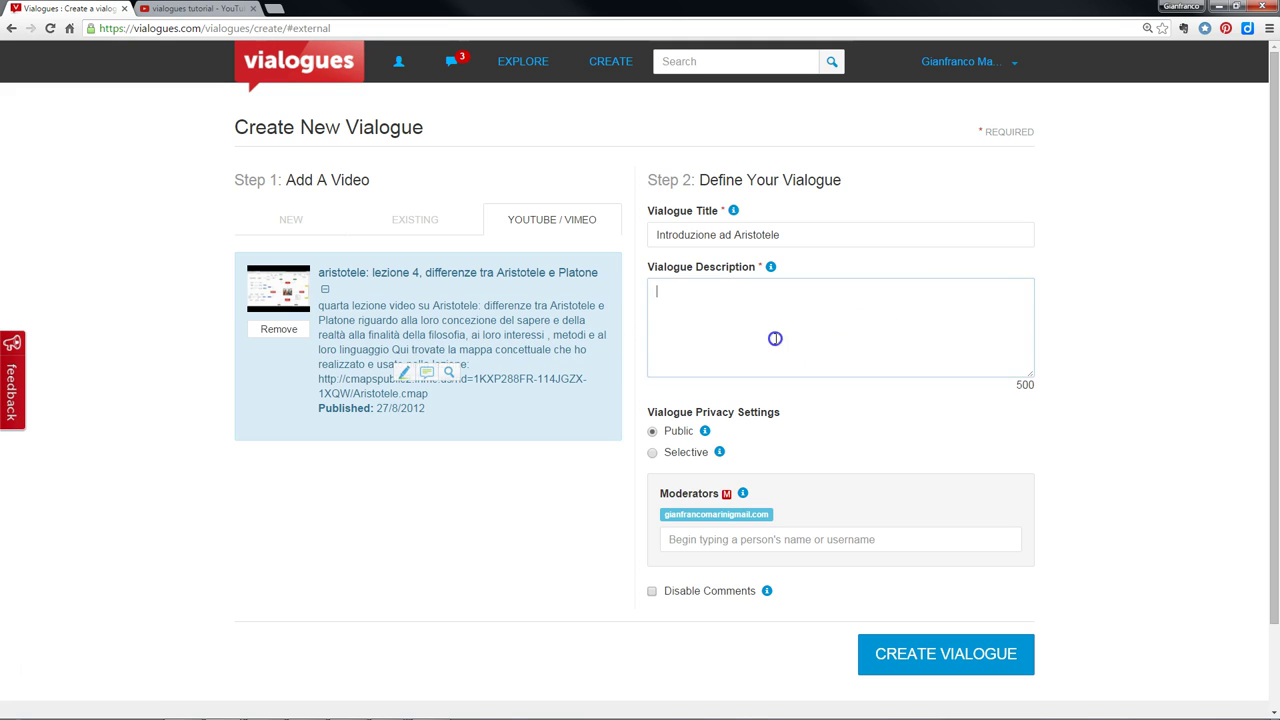
key(ctrl+v)
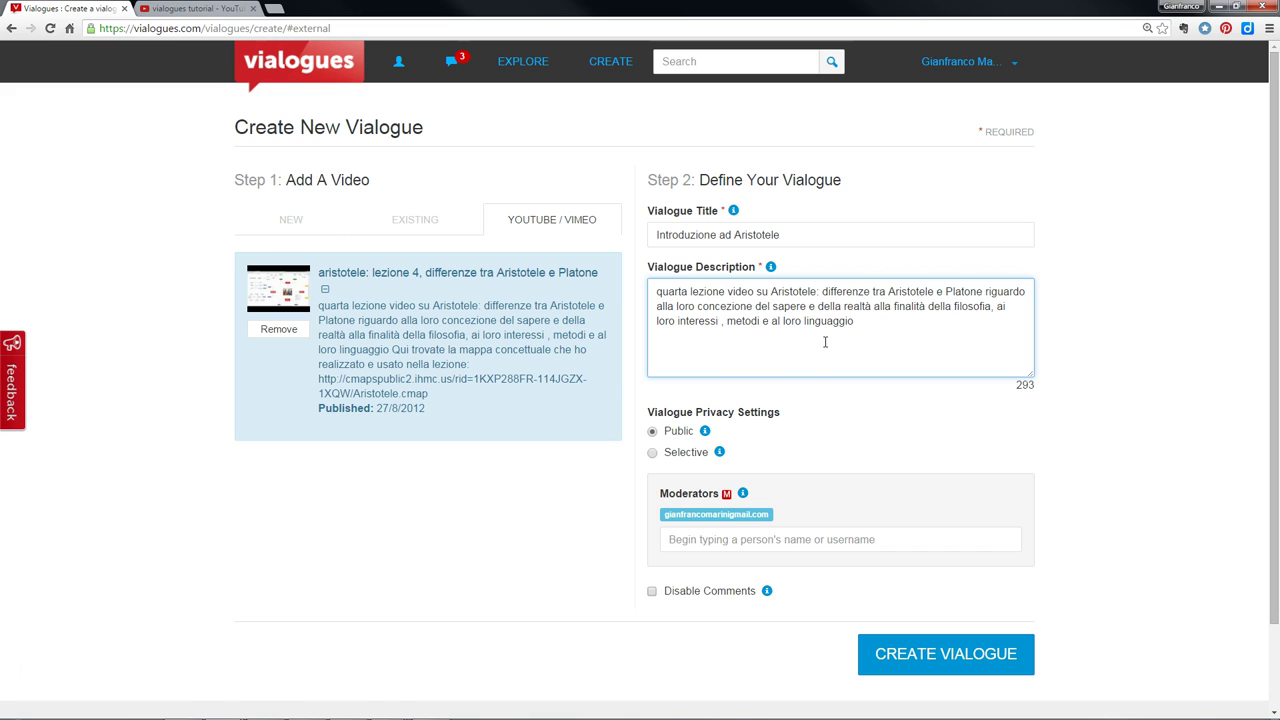
- Try the Selective privacy setting for the vialogue and return it to Public
click(652, 433)
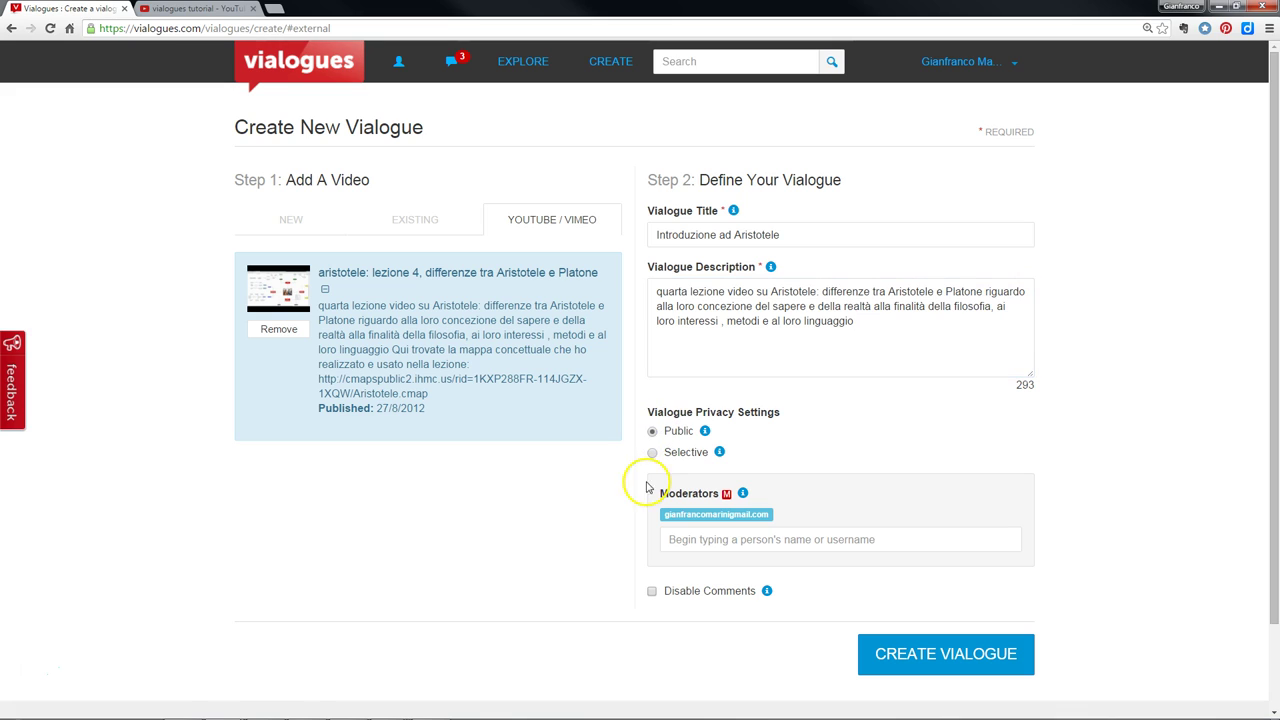
click(652, 455)
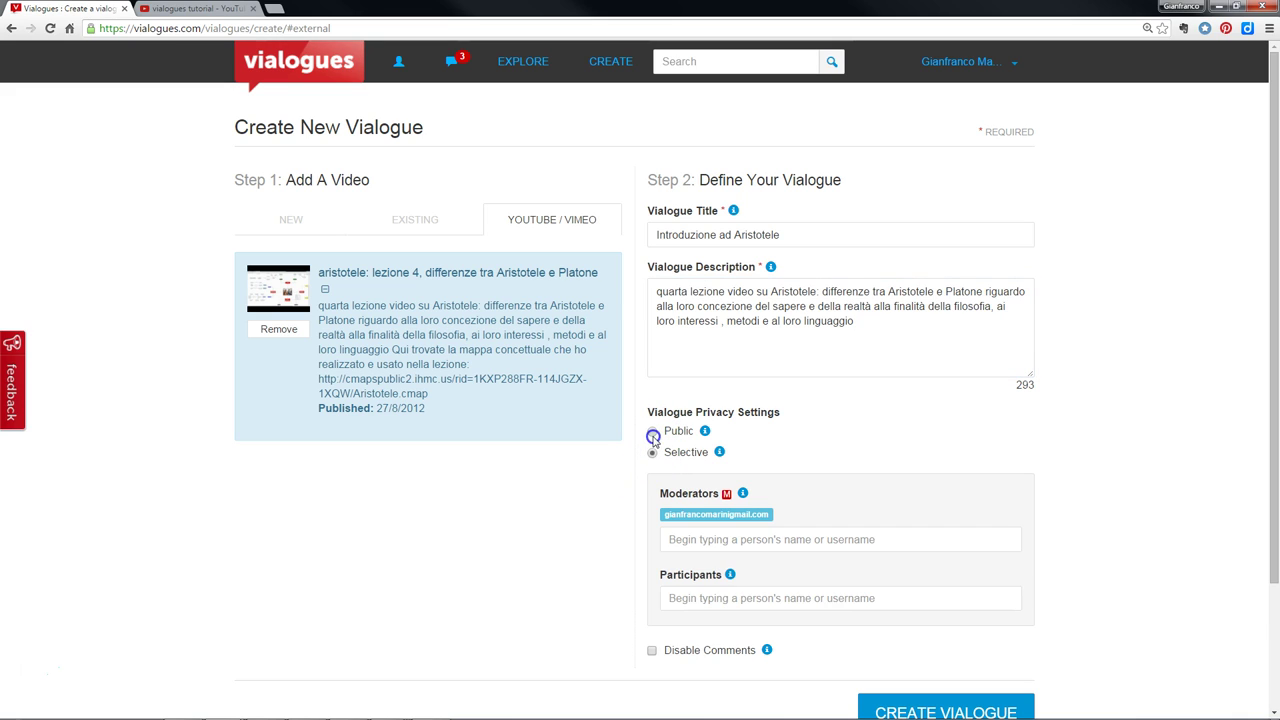
click(652, 435)
click(652, 455)
click(666, 453)
click(652, 431)
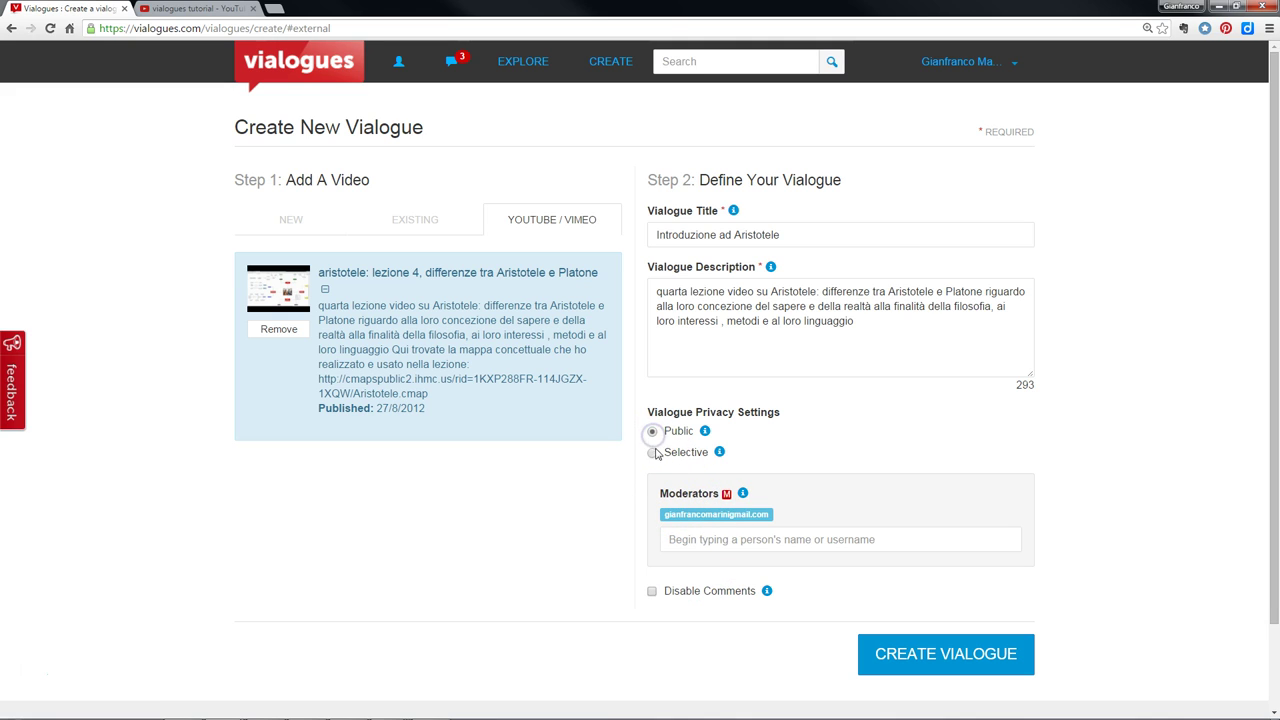
- Enlarge the form and examine the moderators field and the Disable Comments option
scroll(677, 523, down, 1)
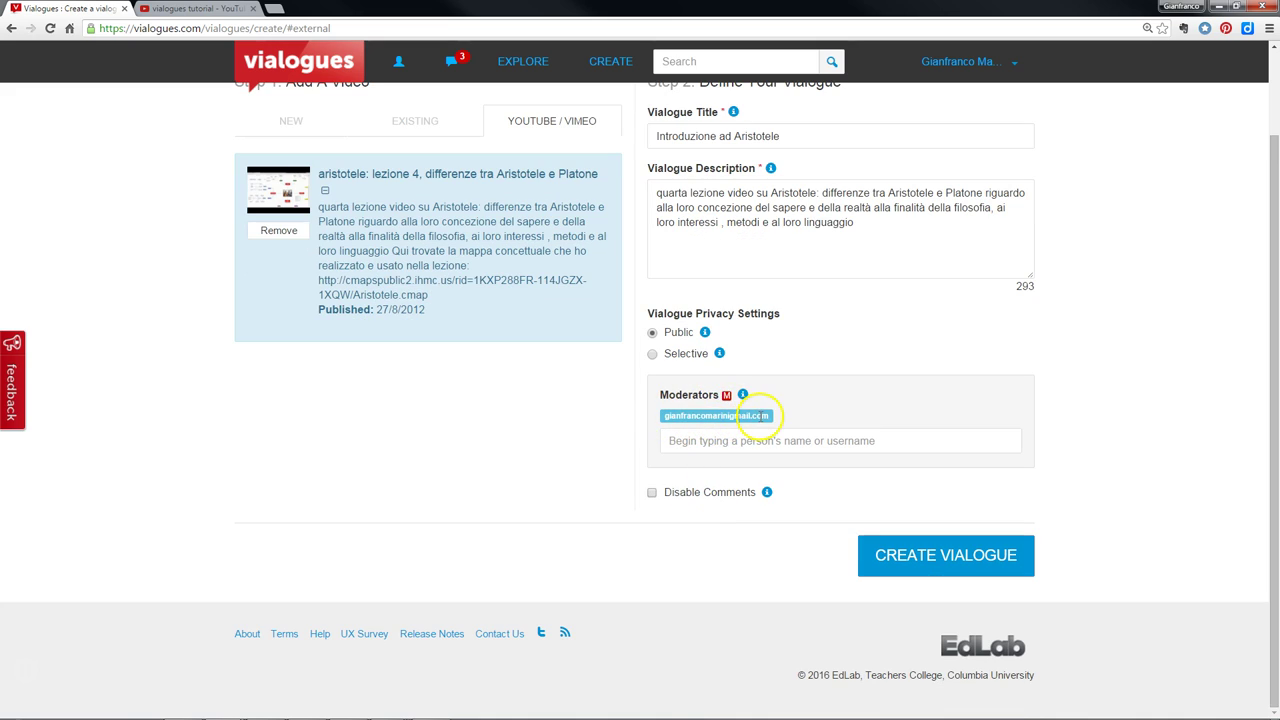
key(ctrl+plus)
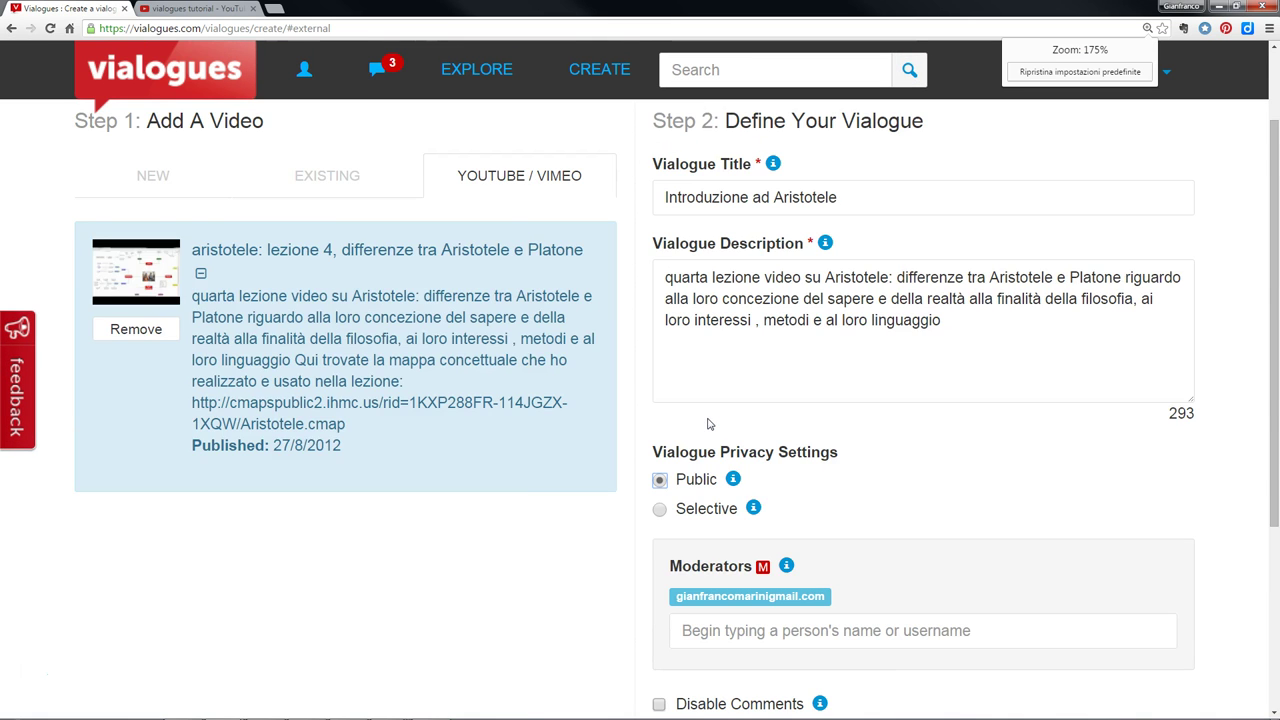
scroll(740, 420, down, 3)
click(698, 336)
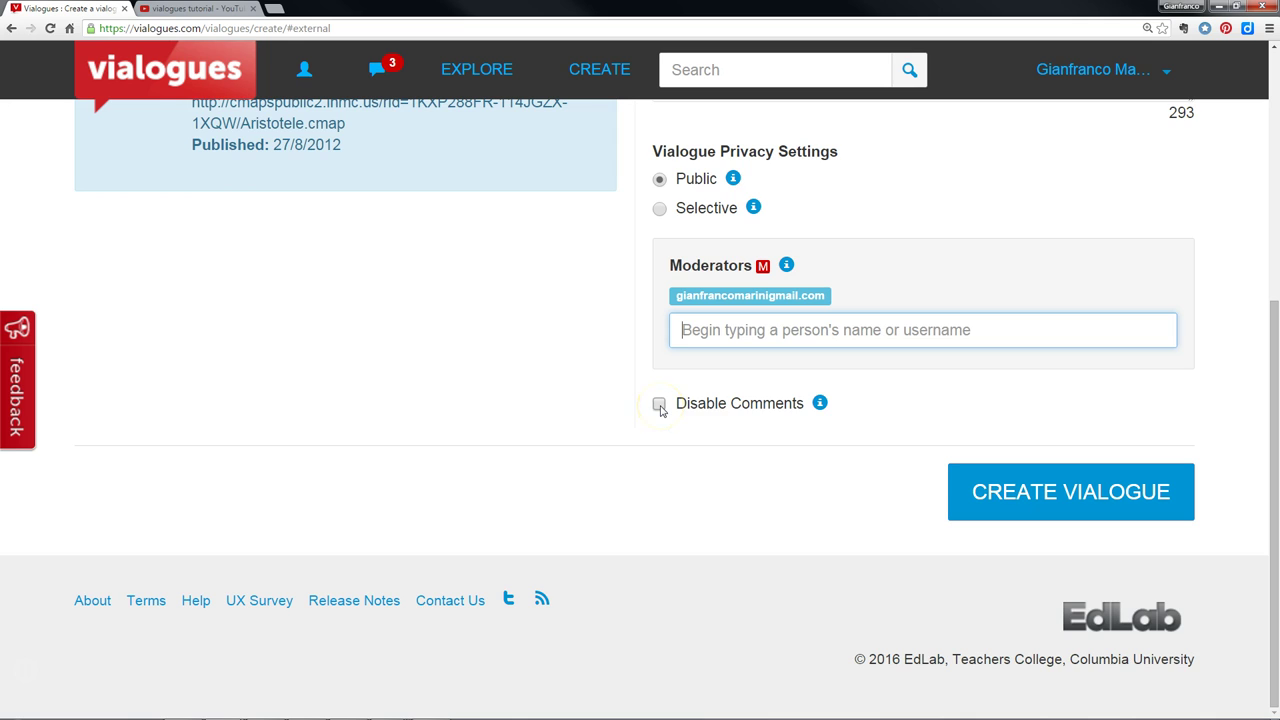
- Check the completed form, restore the page to its default size and create the vialogue
scroll(660, 428, up, 5)
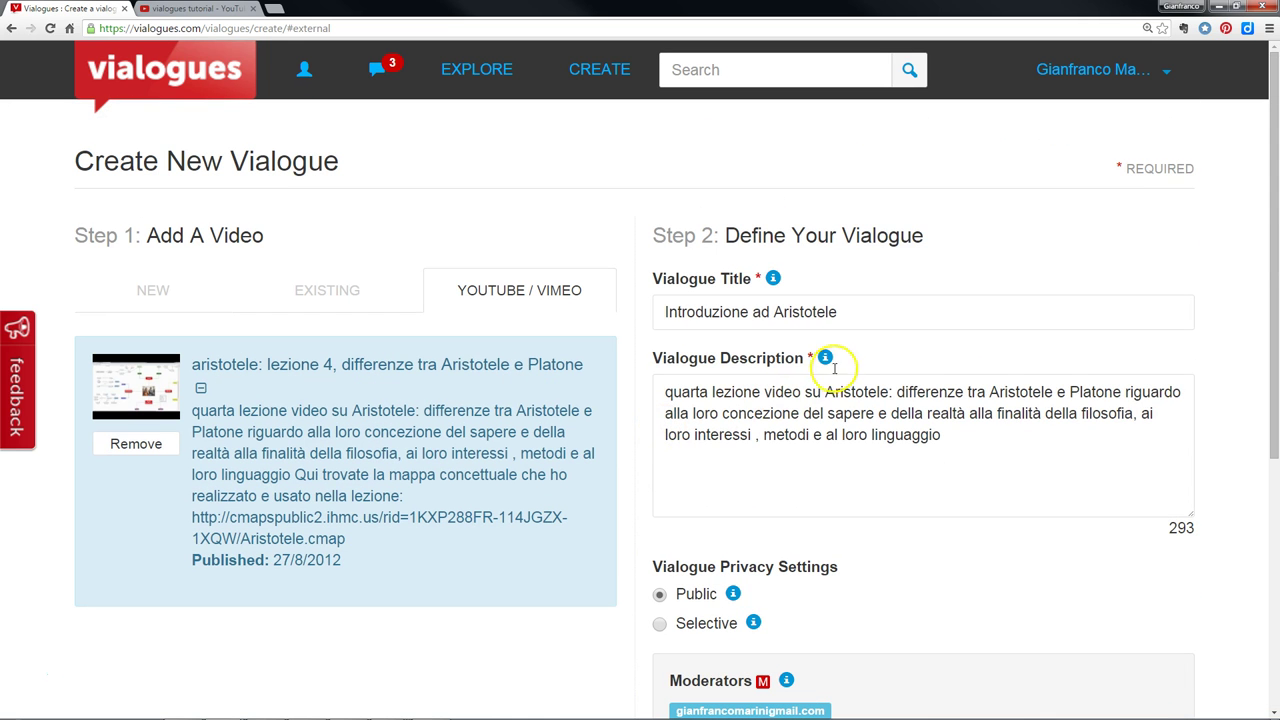
scroll(840, 368, down, 2)
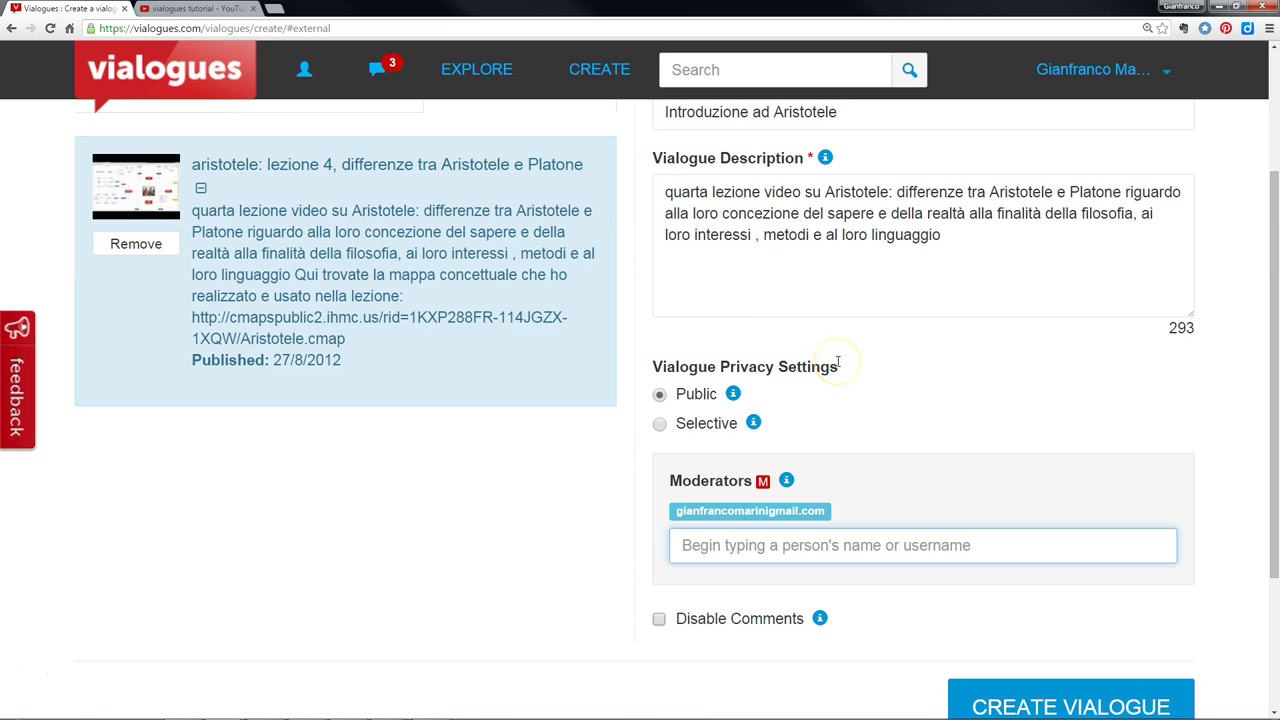
key(ctrl+0)
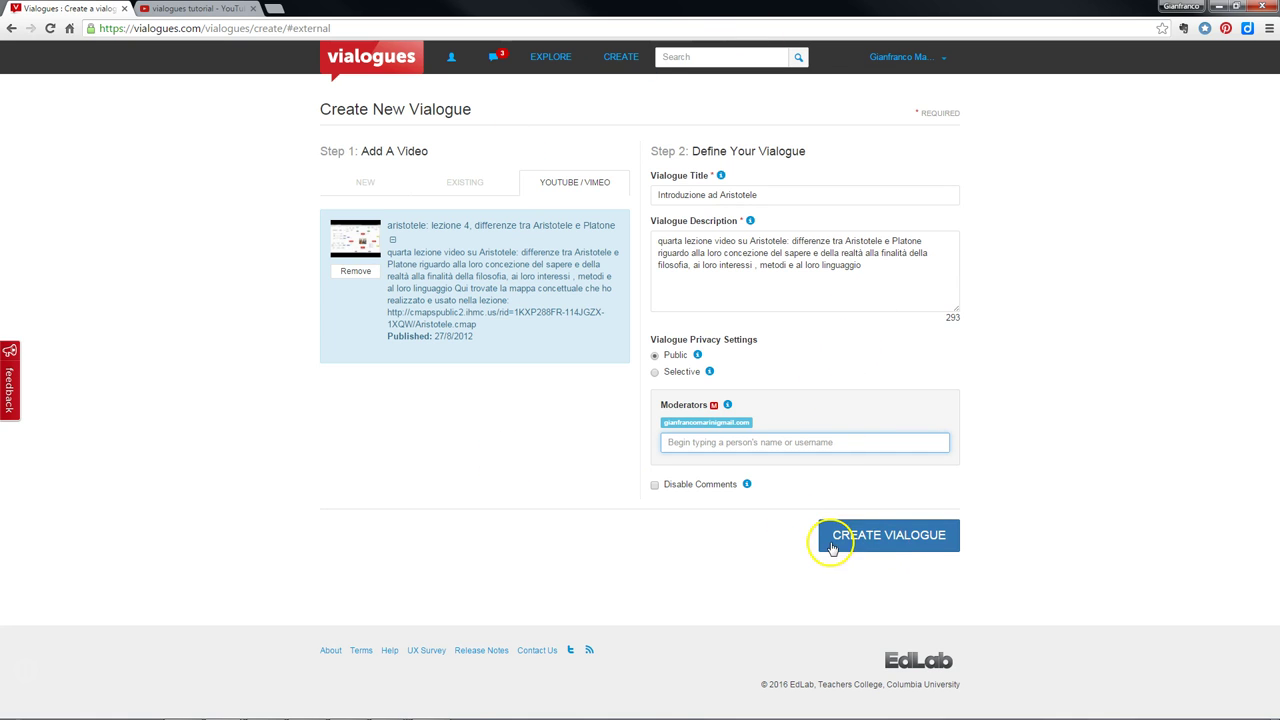
click(890, 545)
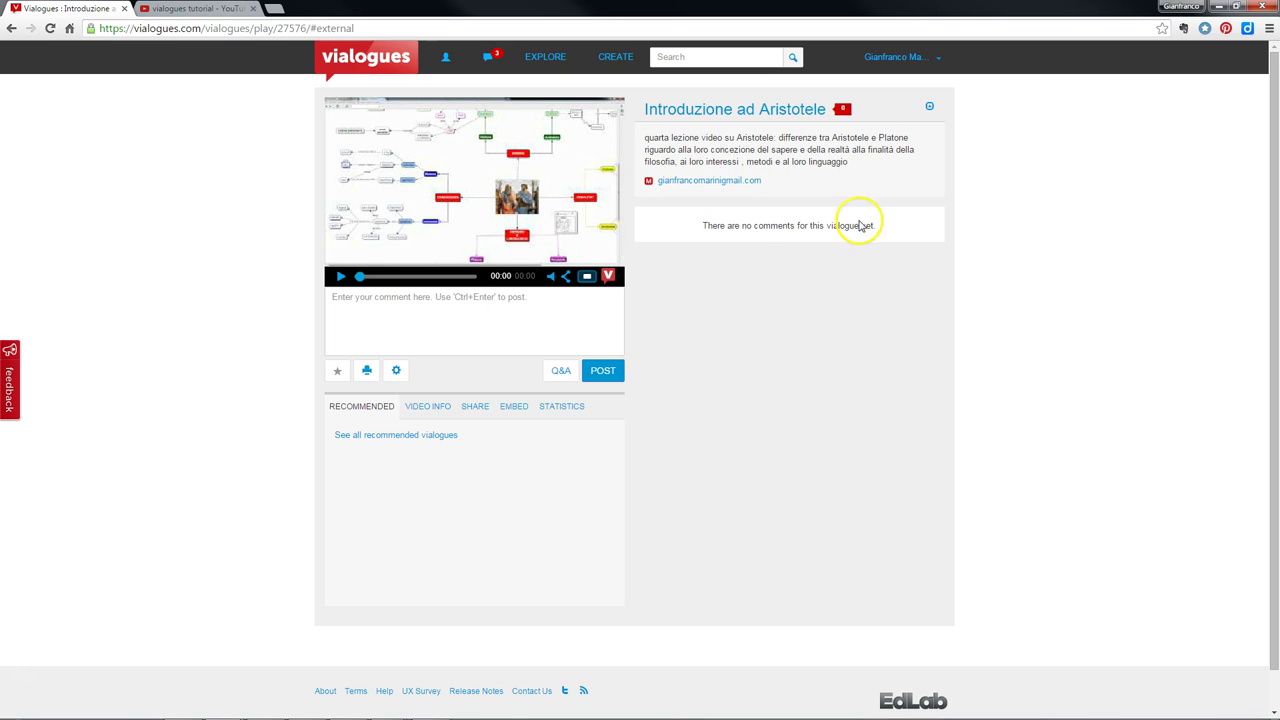
- Enlarge the new vialogue's page and examine its video information below the comment area
key(ctrl+plus)
key(ctrl+plus)
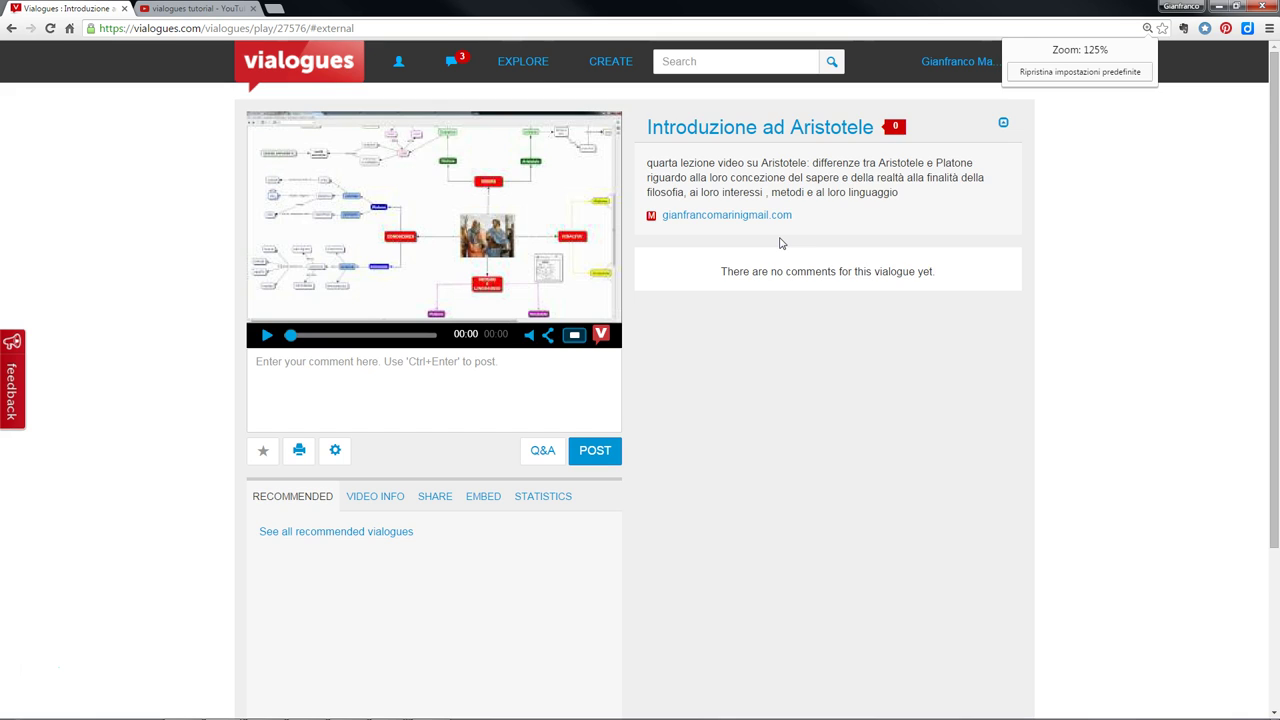
scroll(503, 371, down, 2)
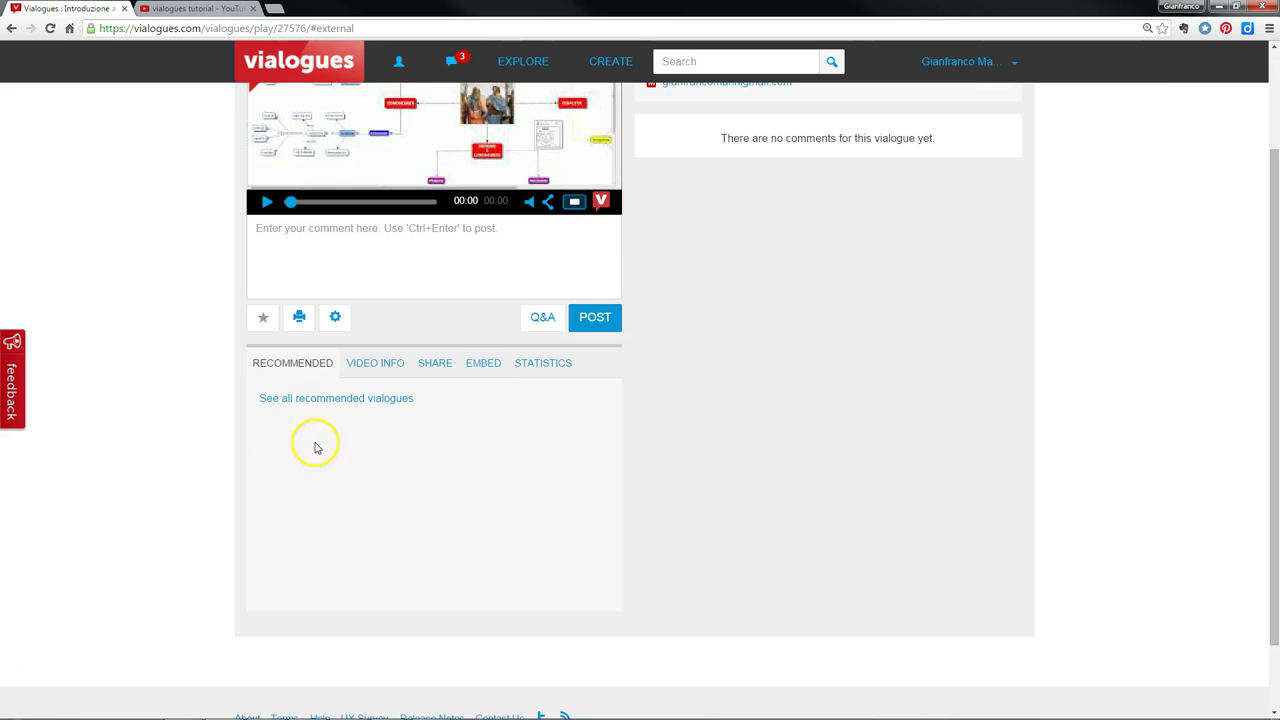
click(373, 371)
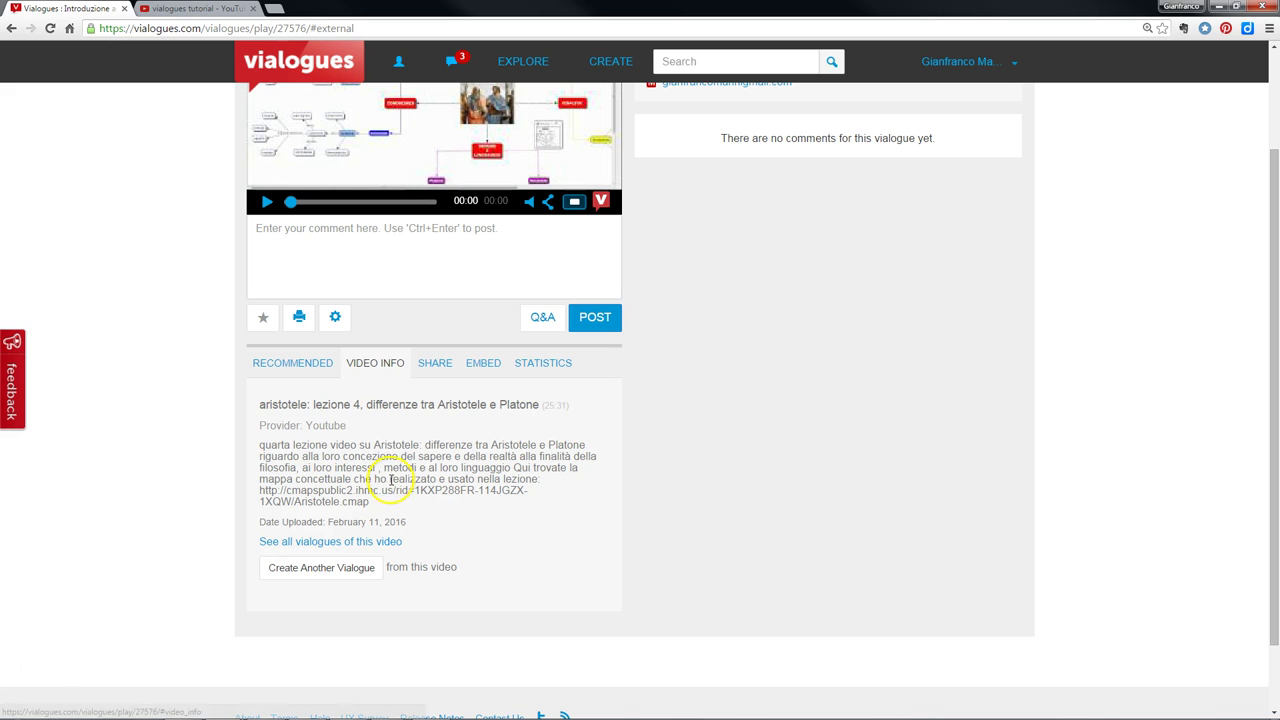
- Show the vialogue's sharing options and select its full link
click(441, 364)
click(343, 437)
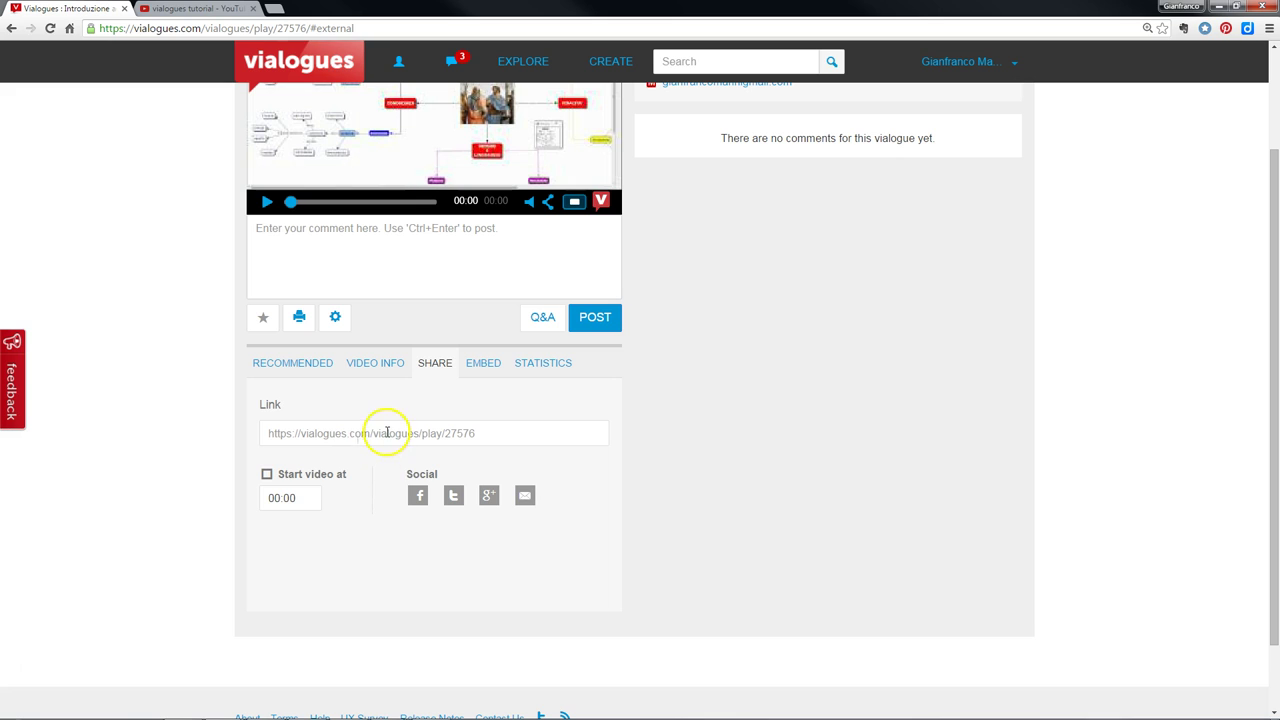
click(387, 432)
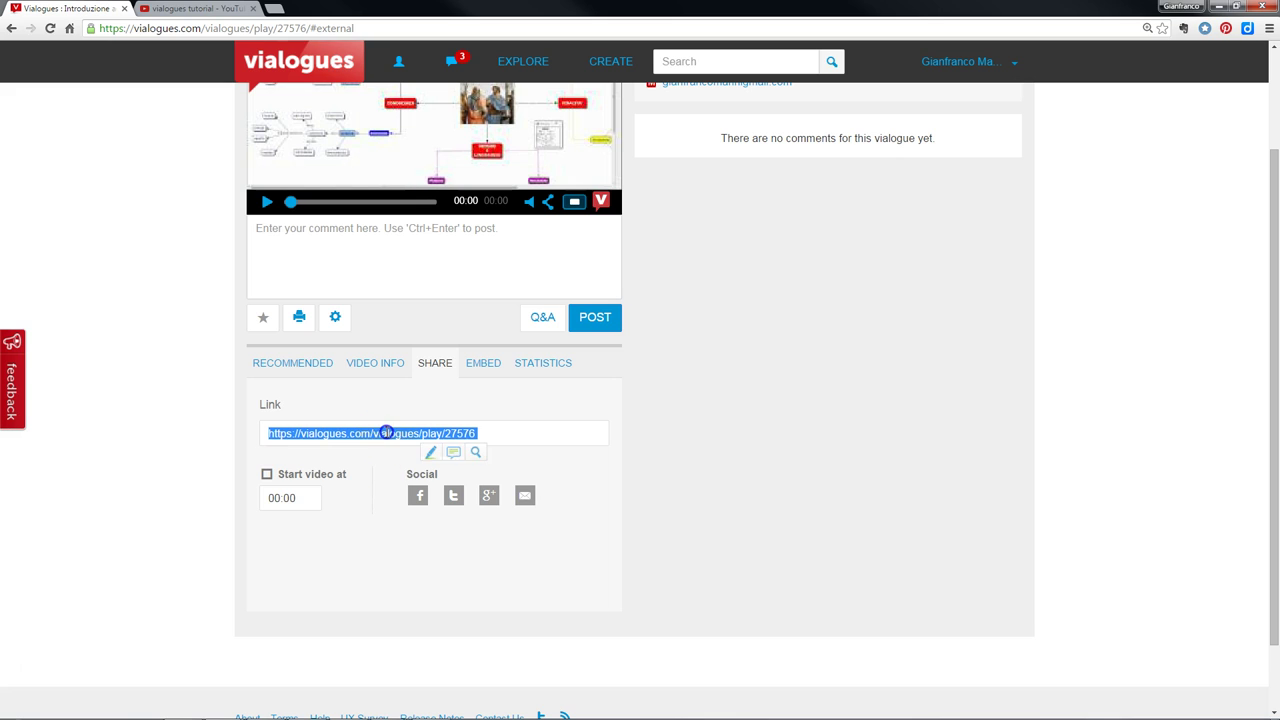
- Examine the new vialogue's embed code and its comment density statistics
click(483, 371)
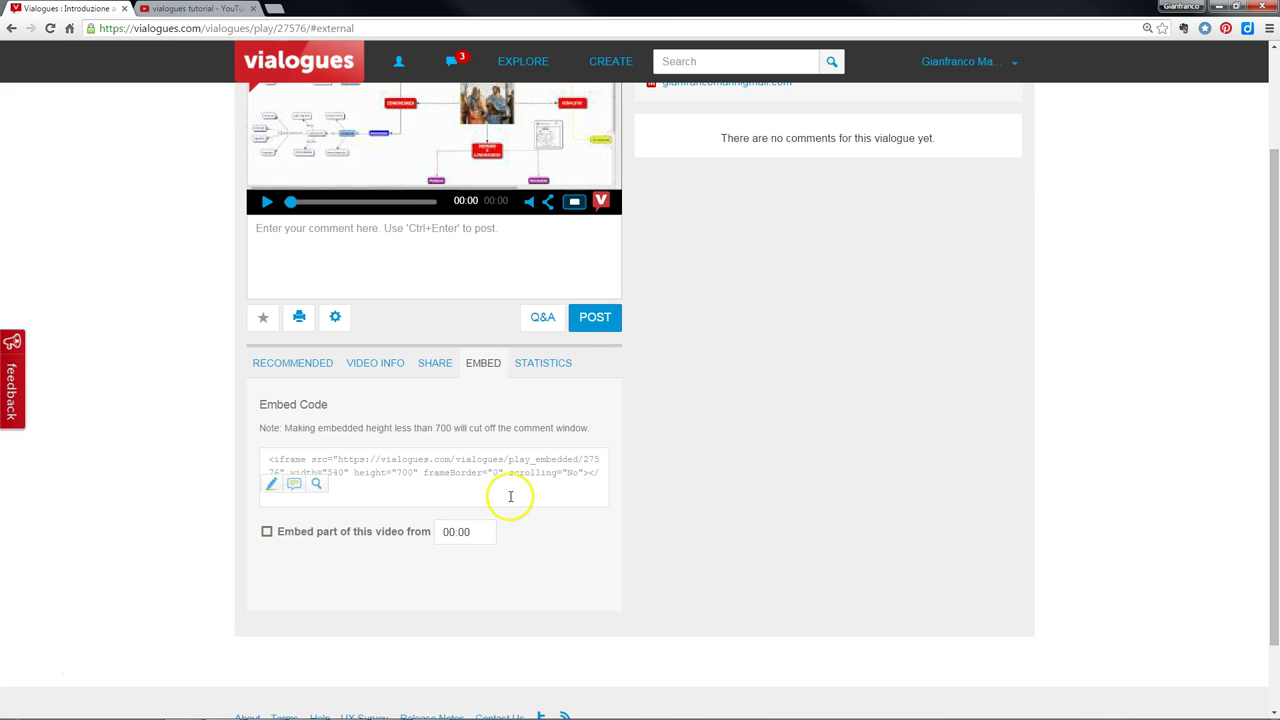
click(543, 364)
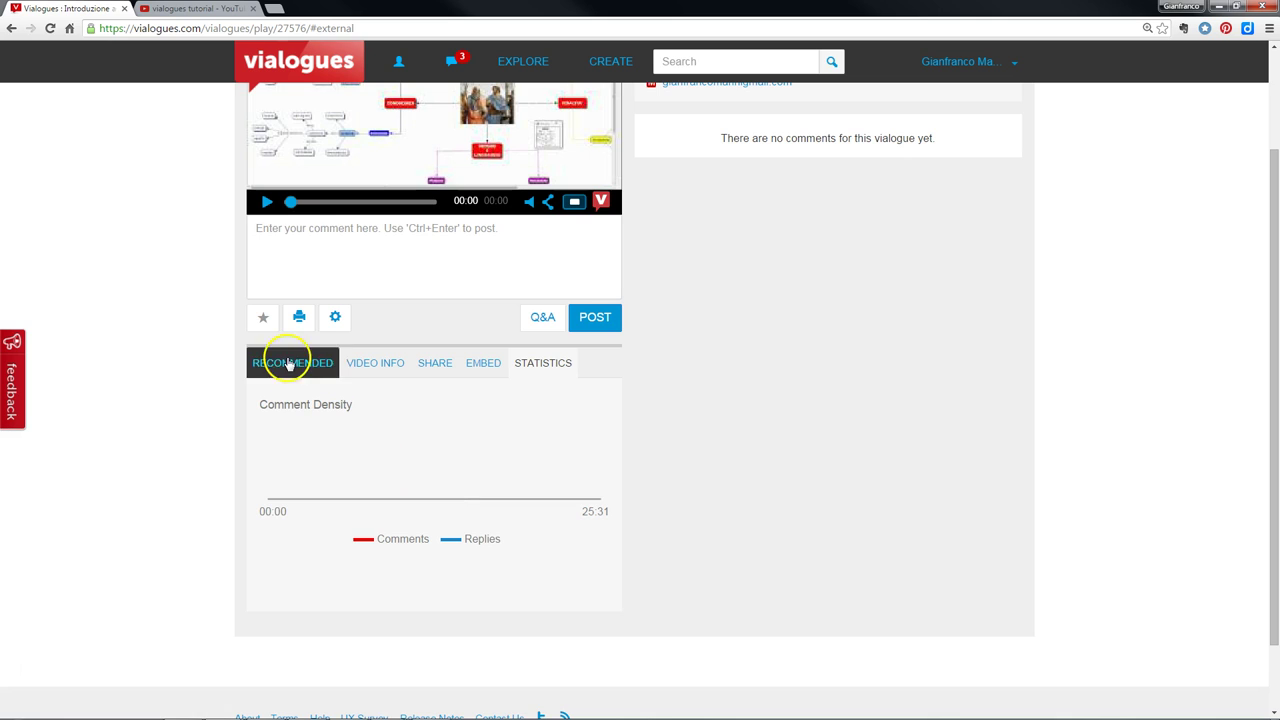
scroll(523, 557, up, 2)
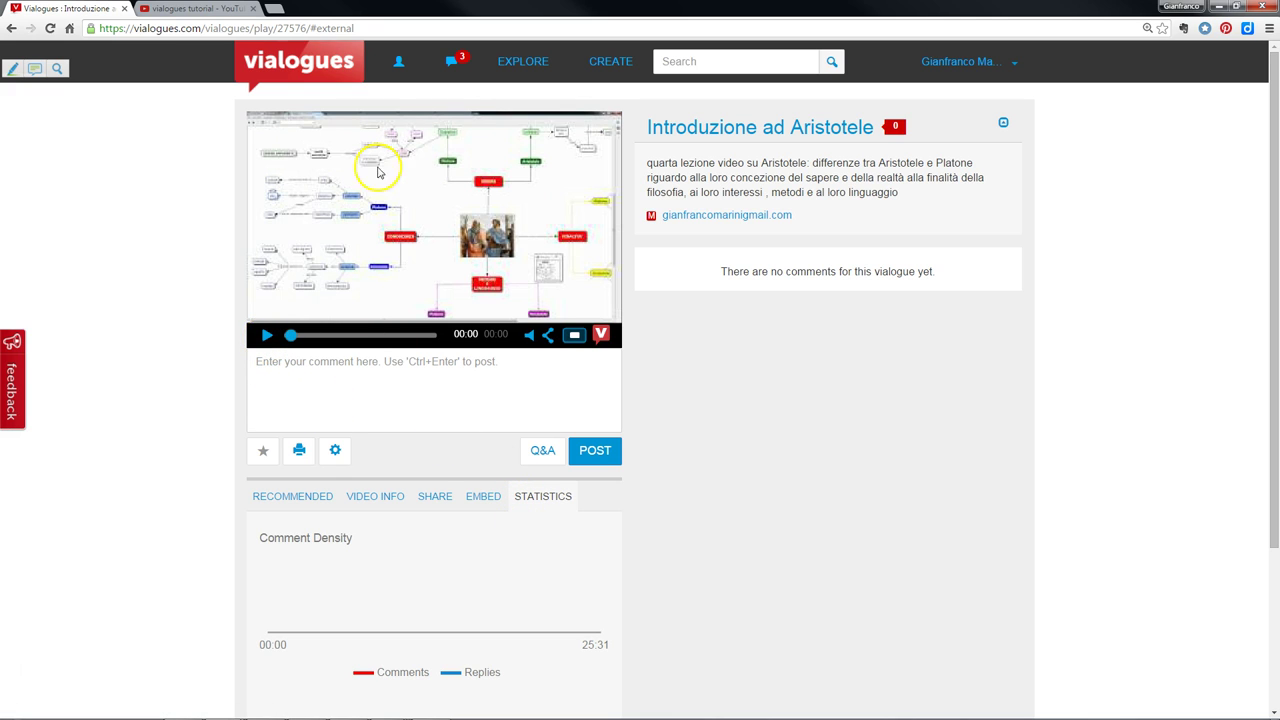
- Play the video and view it in full screen twice, returning to the vialogue's page each time
click(266, 335)
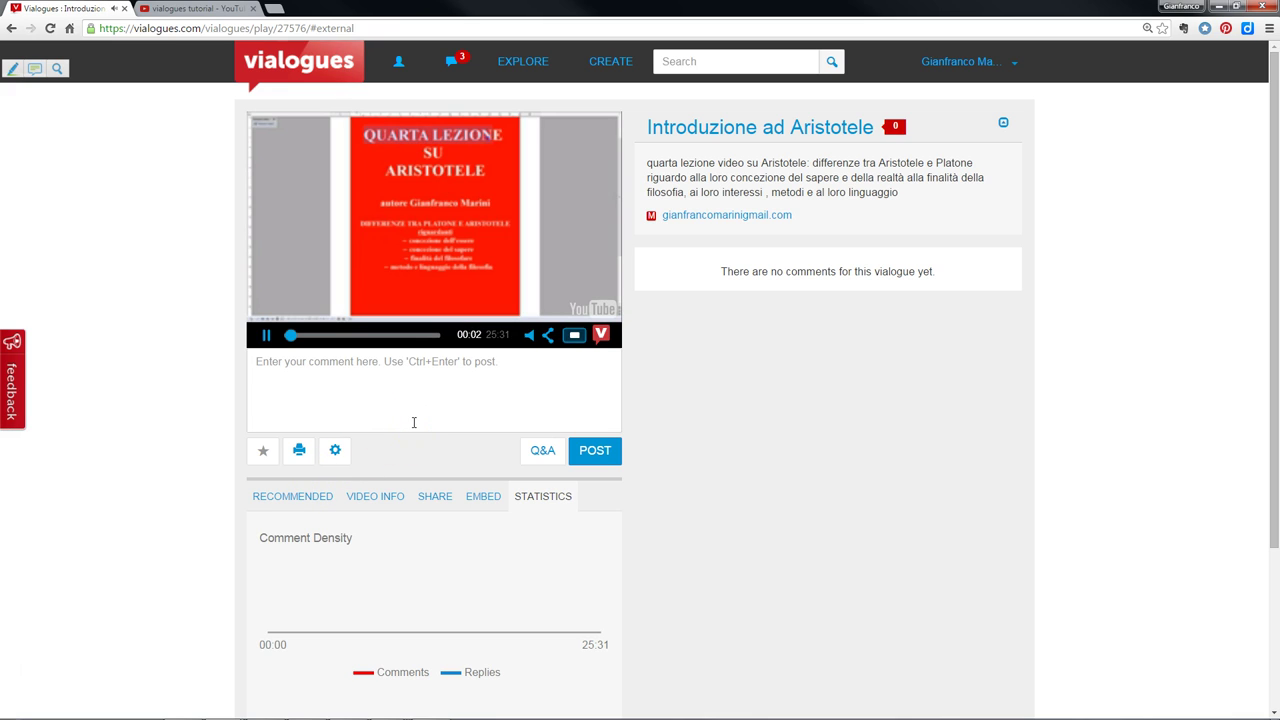
click(575, 338)
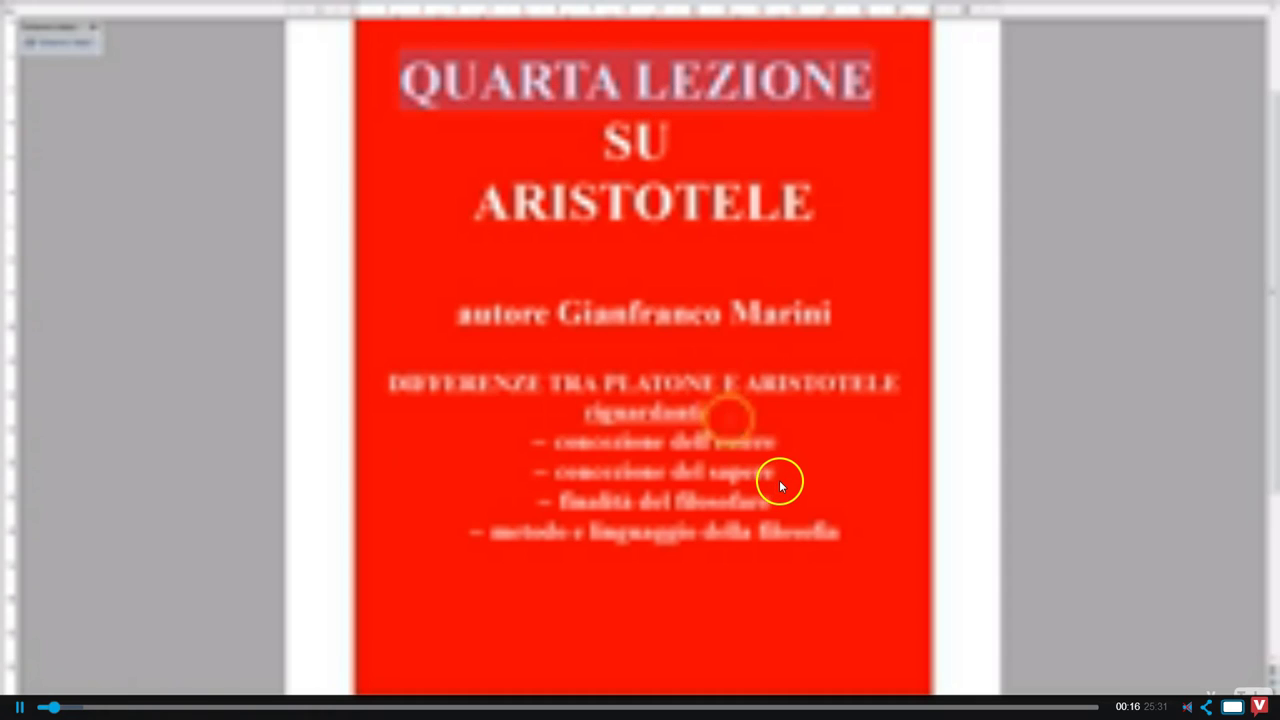
key(Escape)
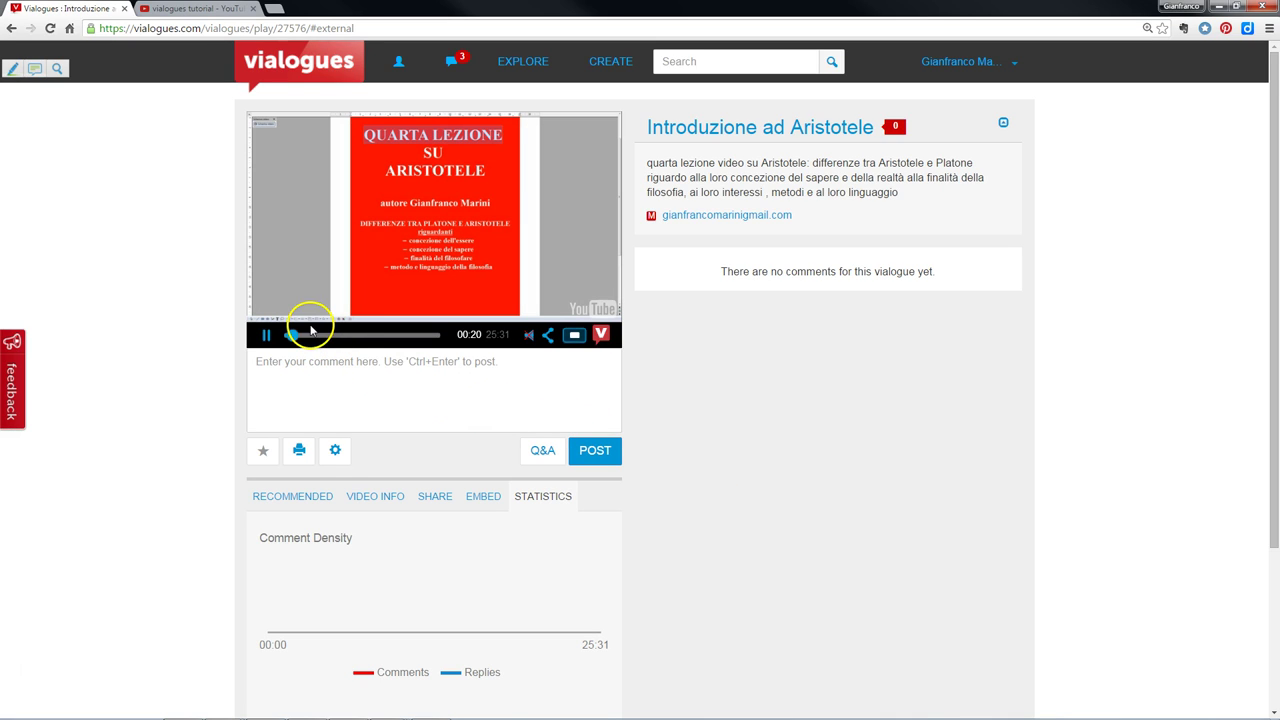
click(573, 334)
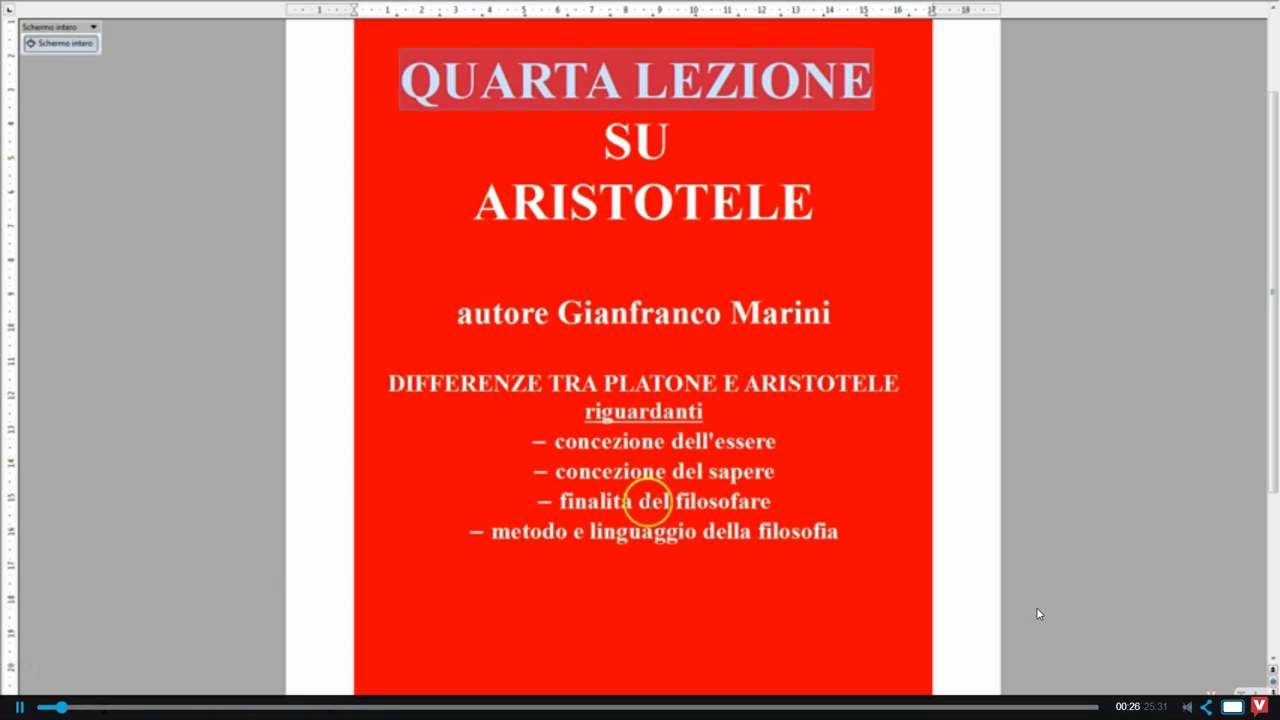
key(Escape)
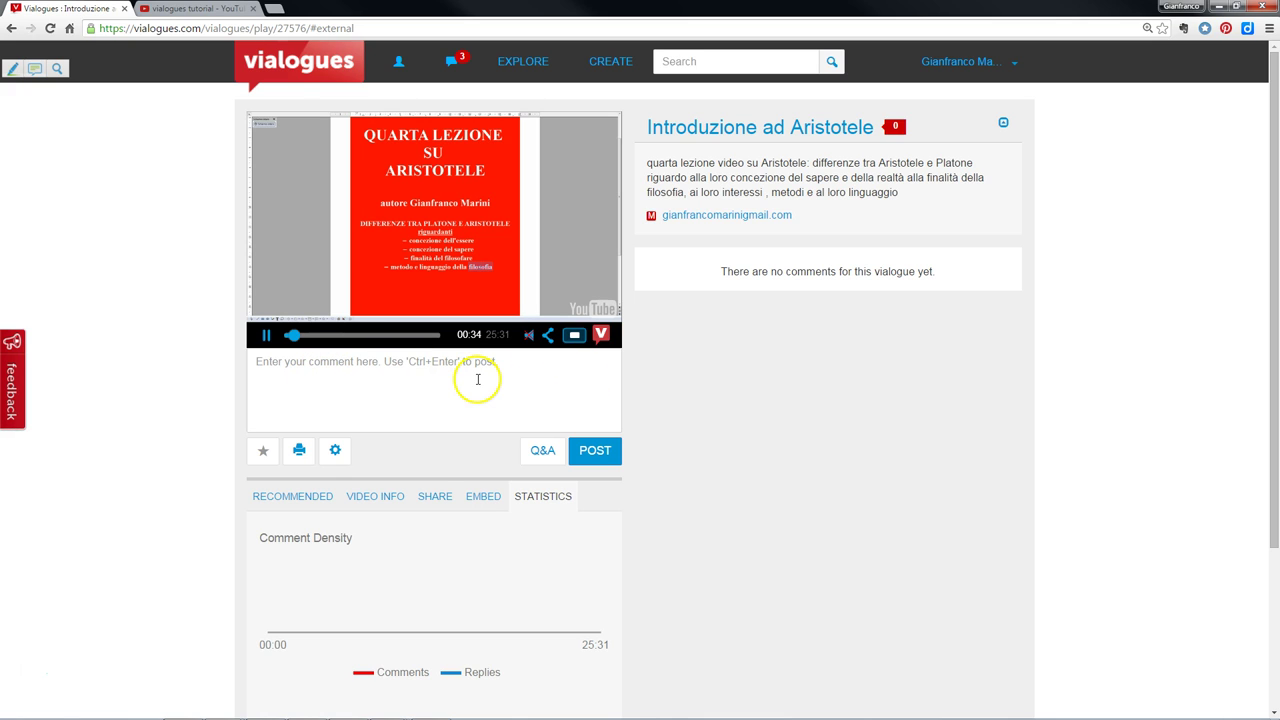
- Post the comment "ma aristotele era veramente greco?" at 00:35 in the video
click(448, 381)
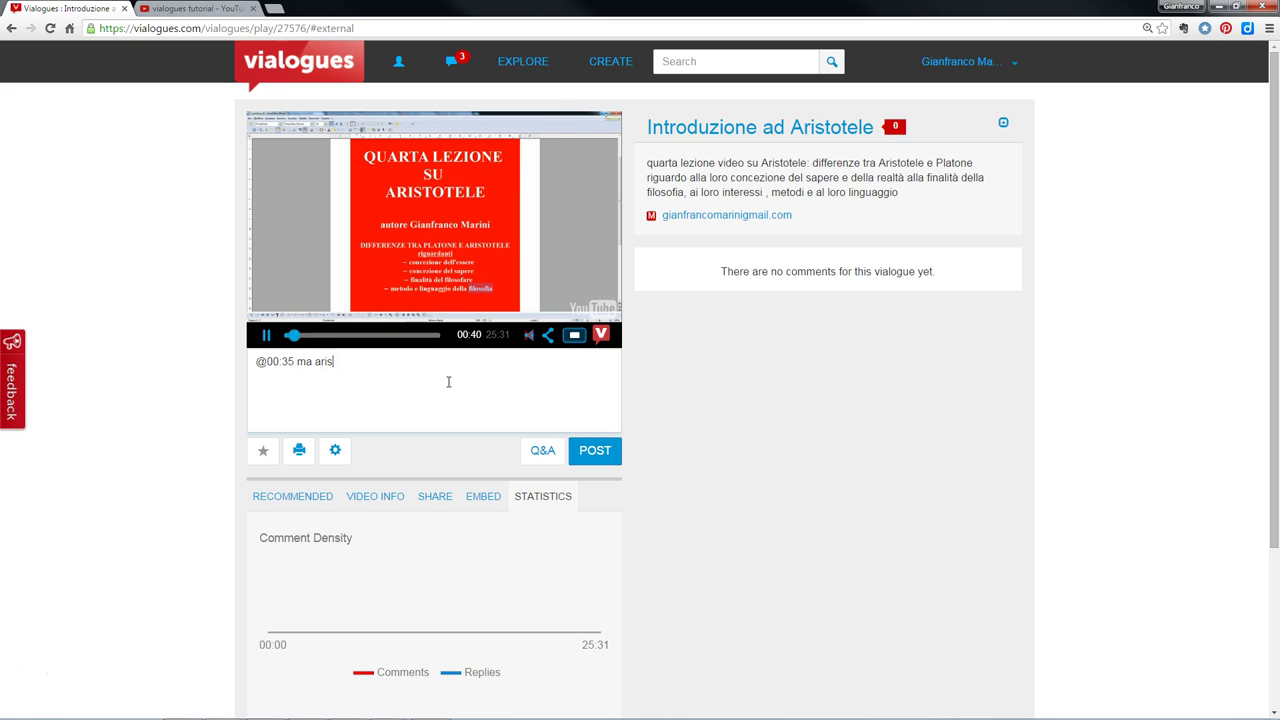
text(ma aristotele era veramente)
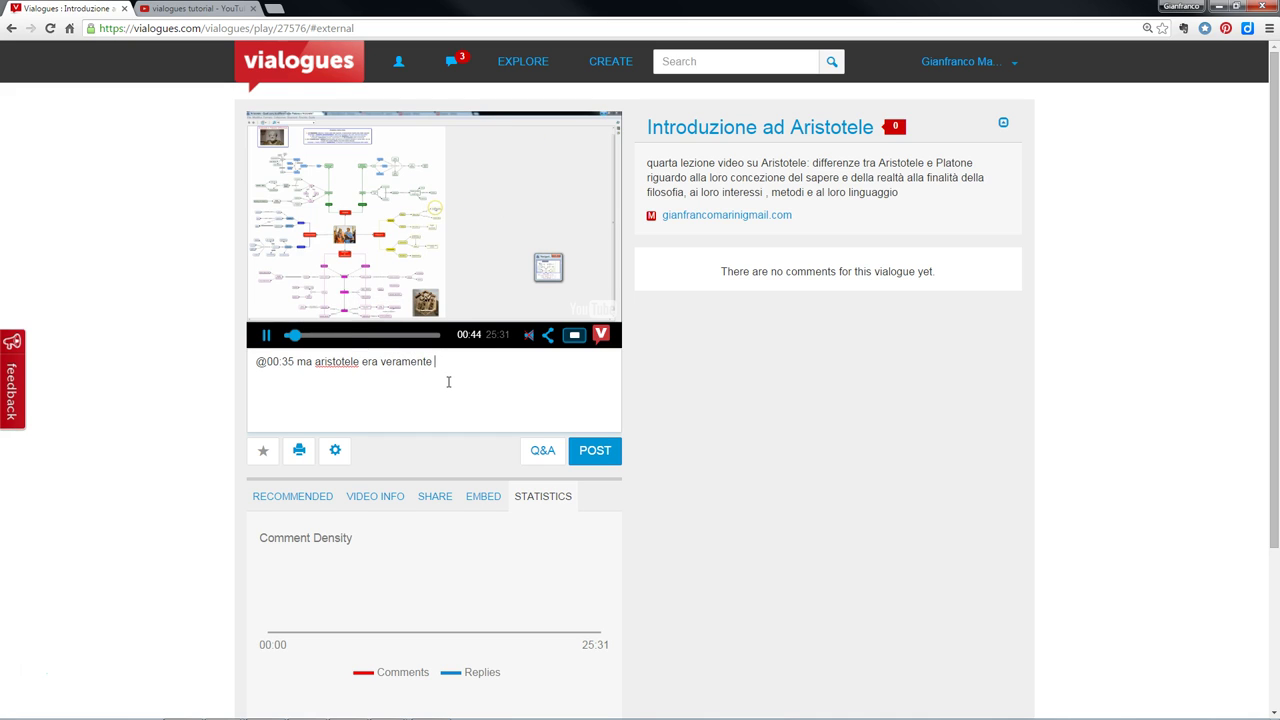
key(Left)
key(Left)
key(Left)
key(Left)
key(Left)
key(Left)
key(Left)
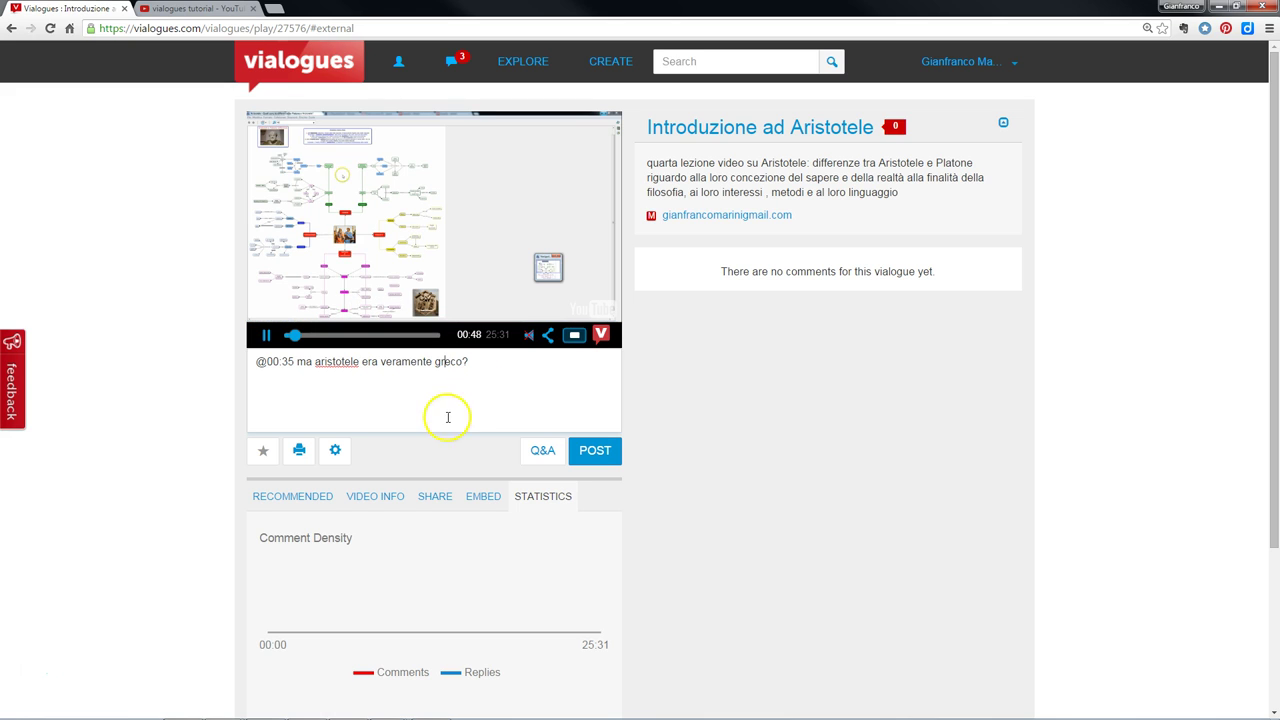
click(614, 458)
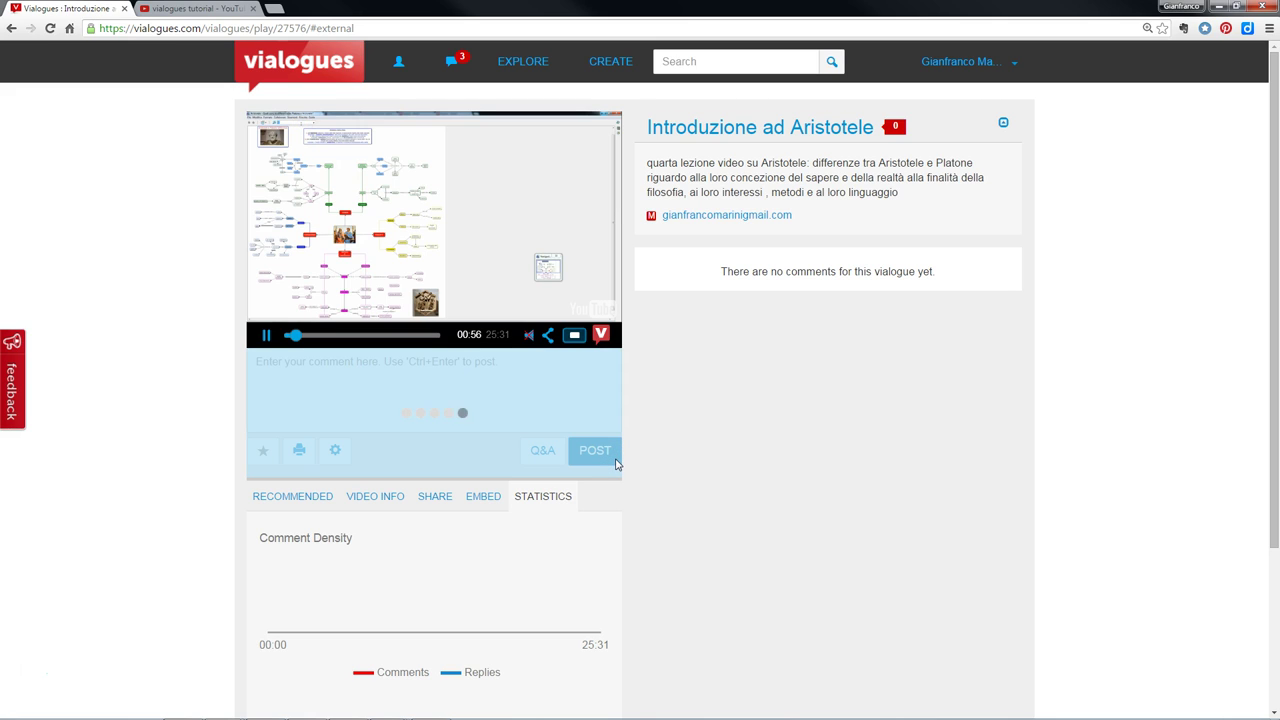
- At 08:29 in the video, draft the multiple-choice question "Che differenze vi sono tra aristotele e platone?" with options "aristotele era più bello" and "Platone era più altino"
scroll(616, 464, down, 3)
scroll(620, 463, up, 3)
click(663, 248)
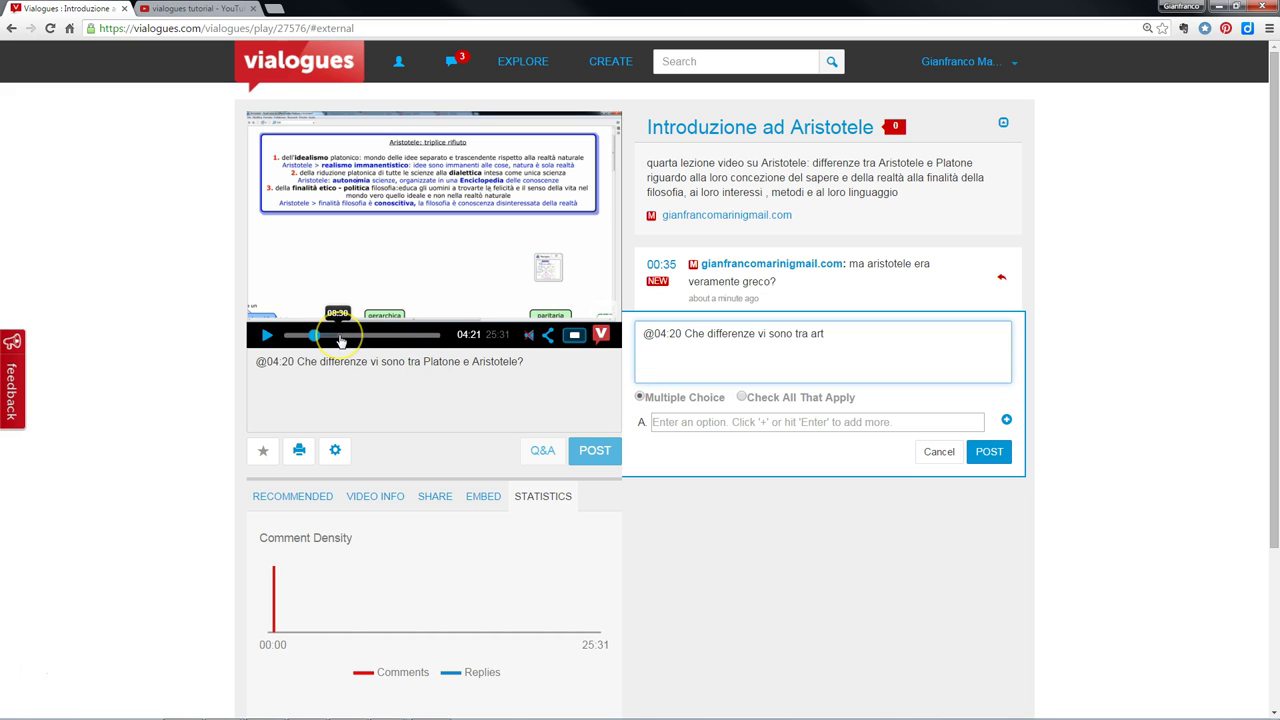
click(340, 337)
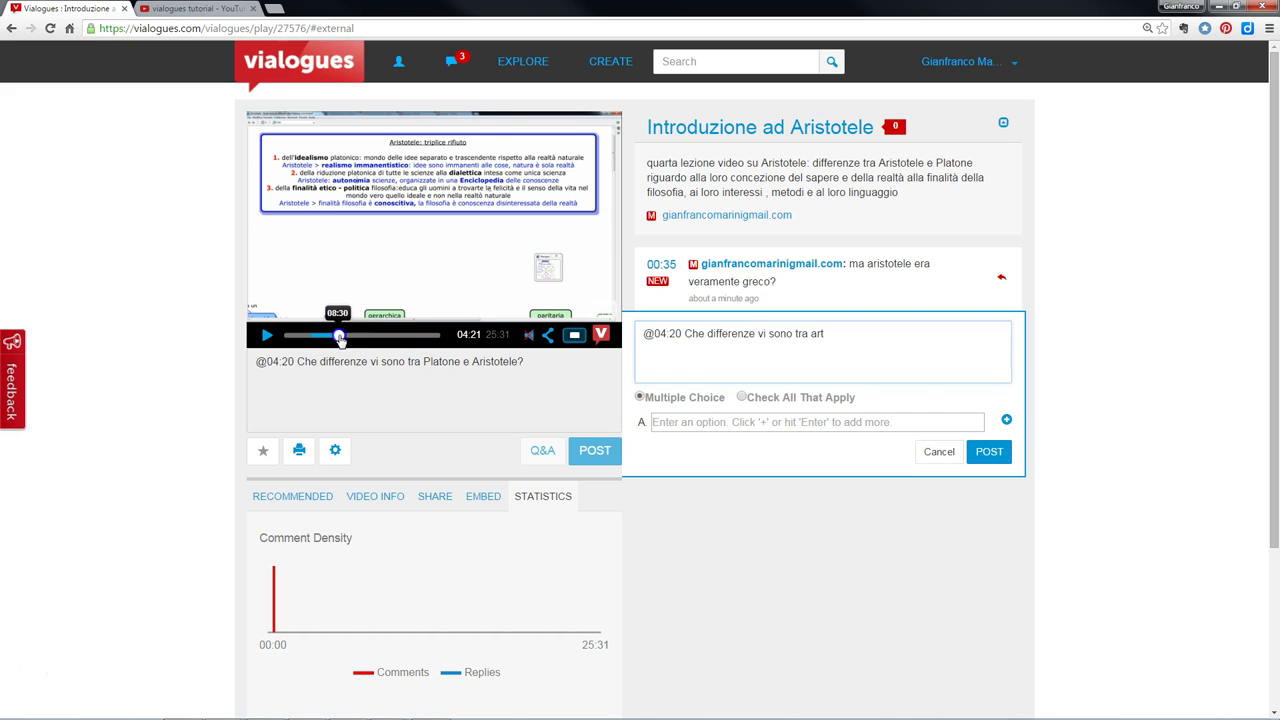
click(449, 373)
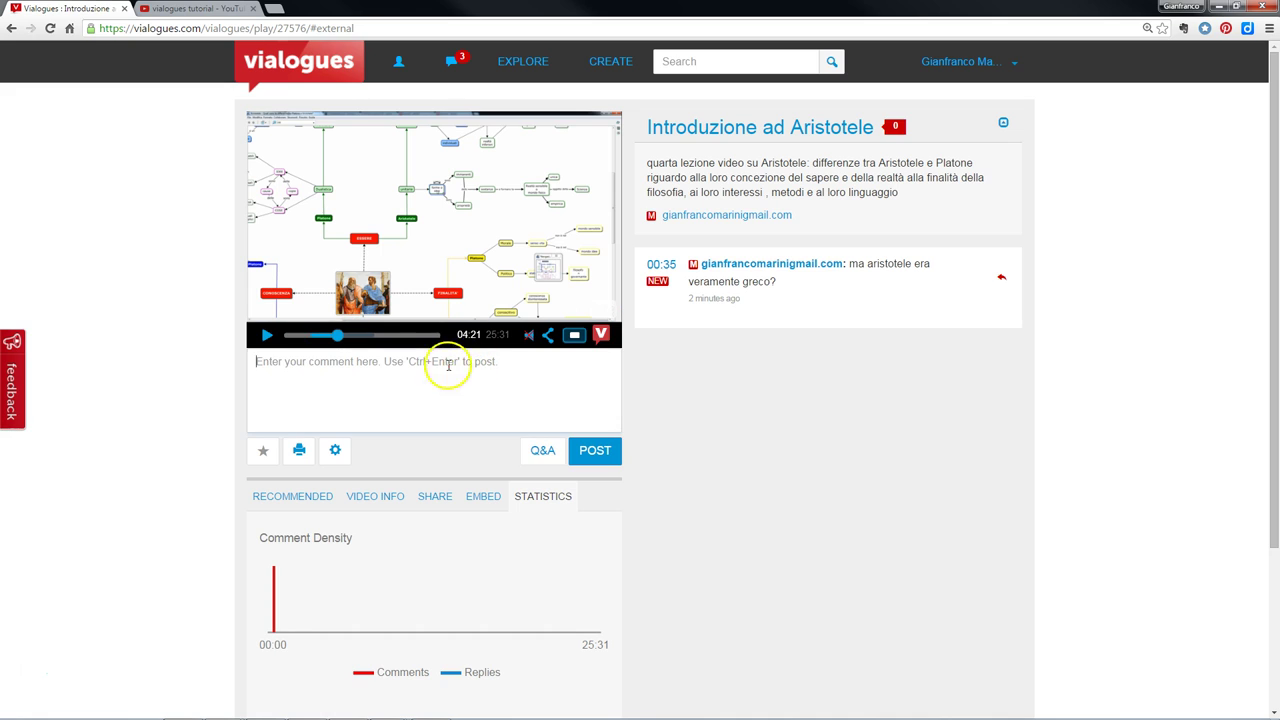
click(537, 461)
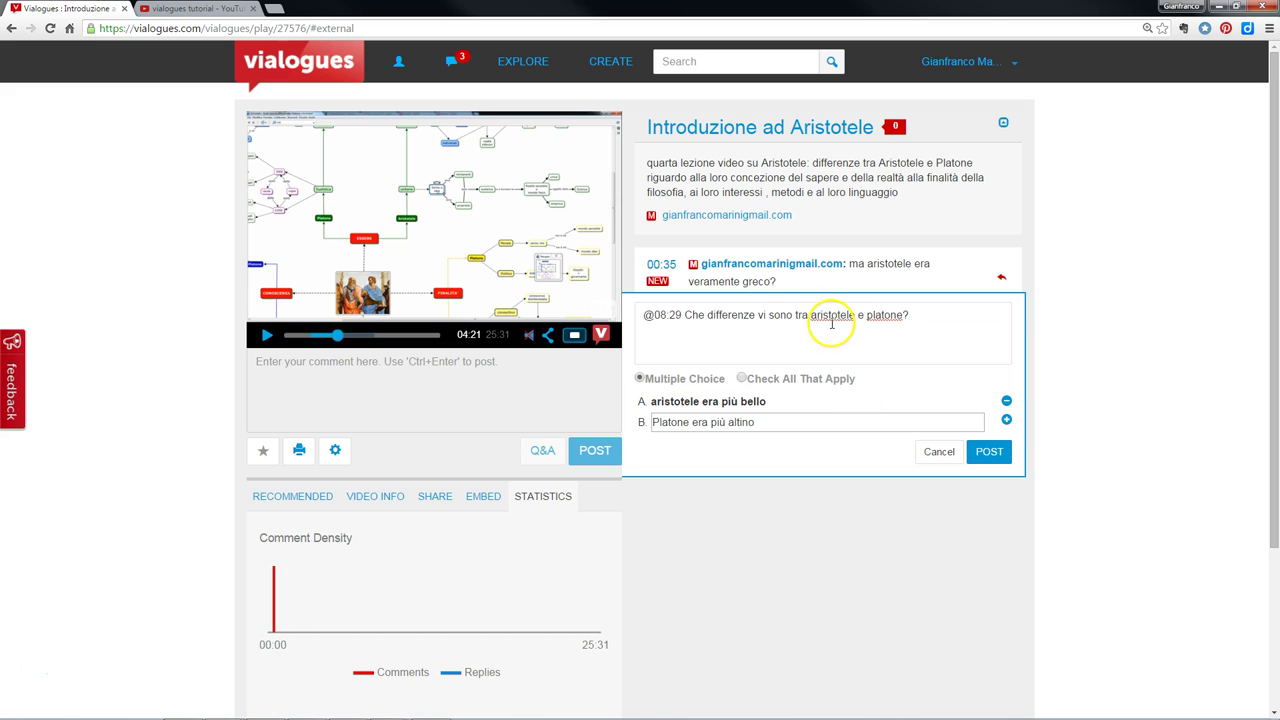
- Add the third answer option "aristotele era spettinato" and post the multiple-choice question
click(699, 432)
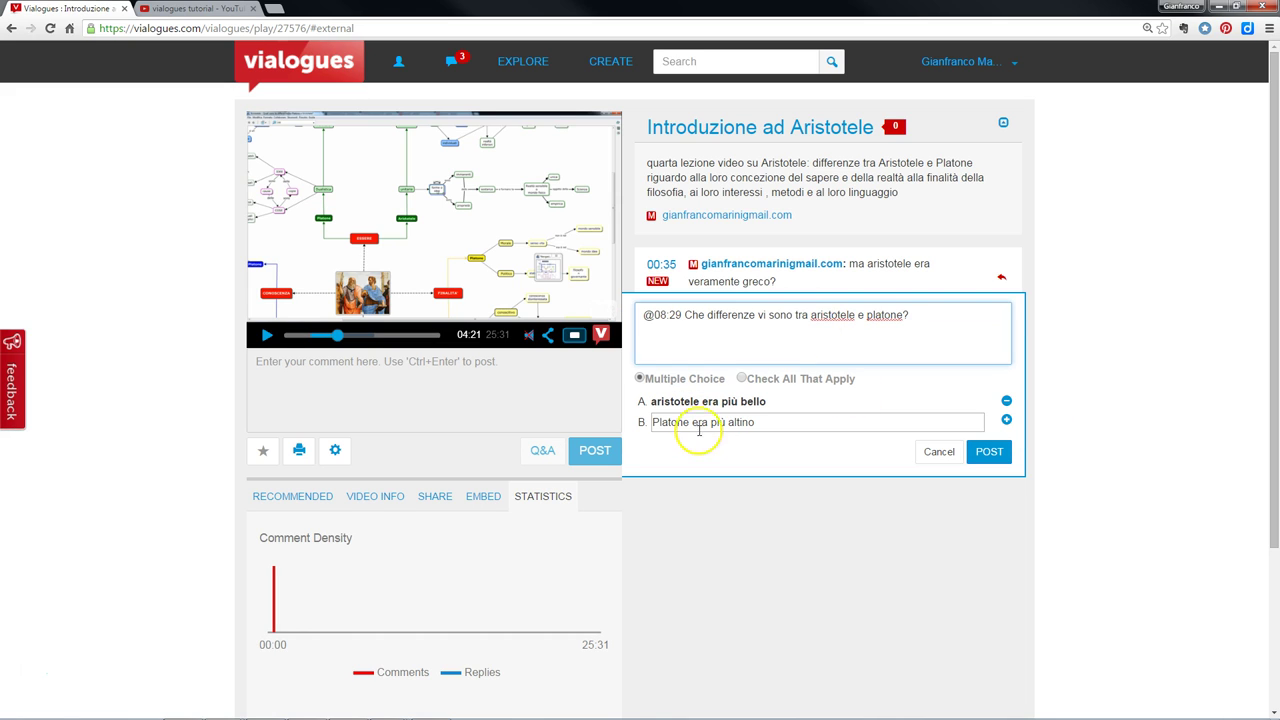
click(1007, 421)
click(746, 421)
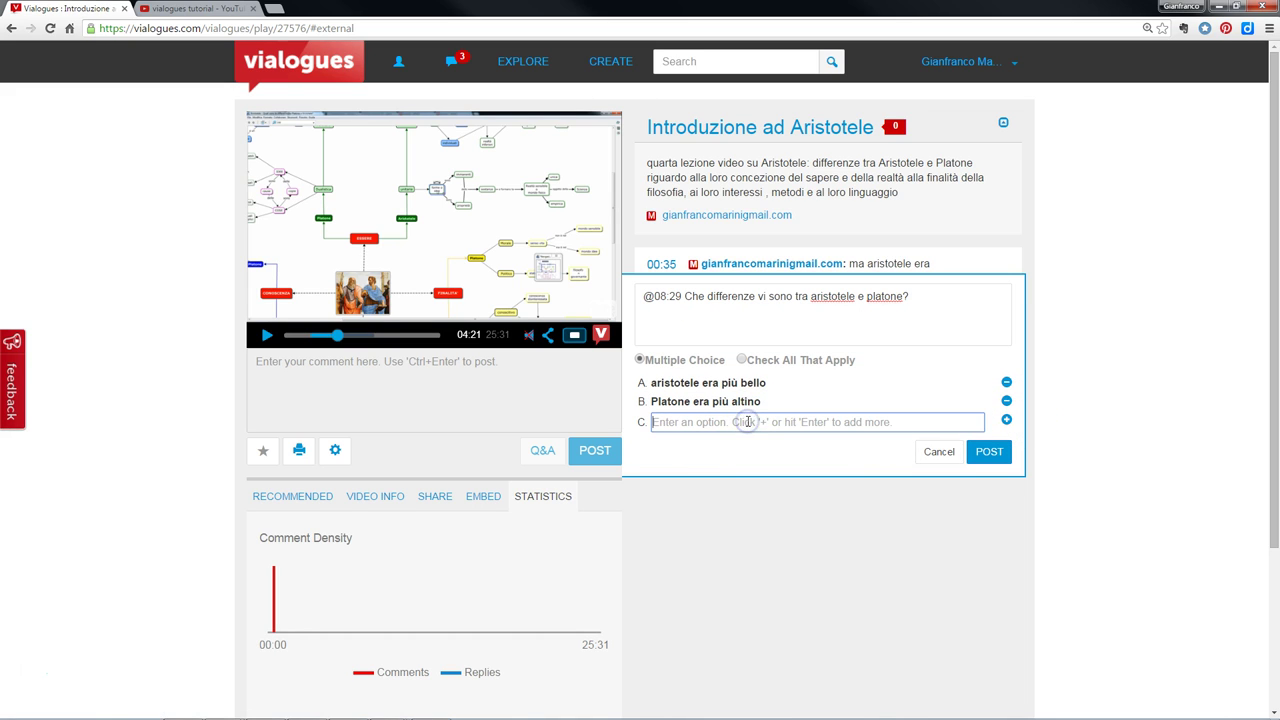
text(aristotele era spettinato)
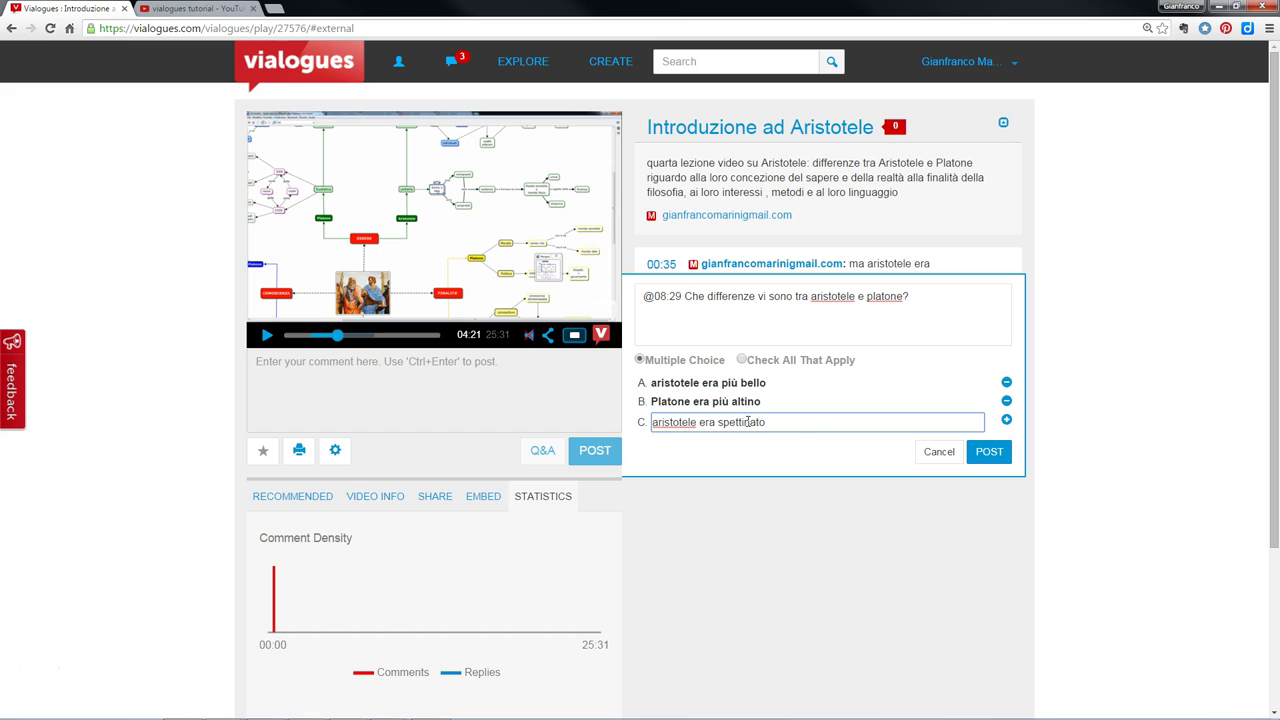
click(988, 461)
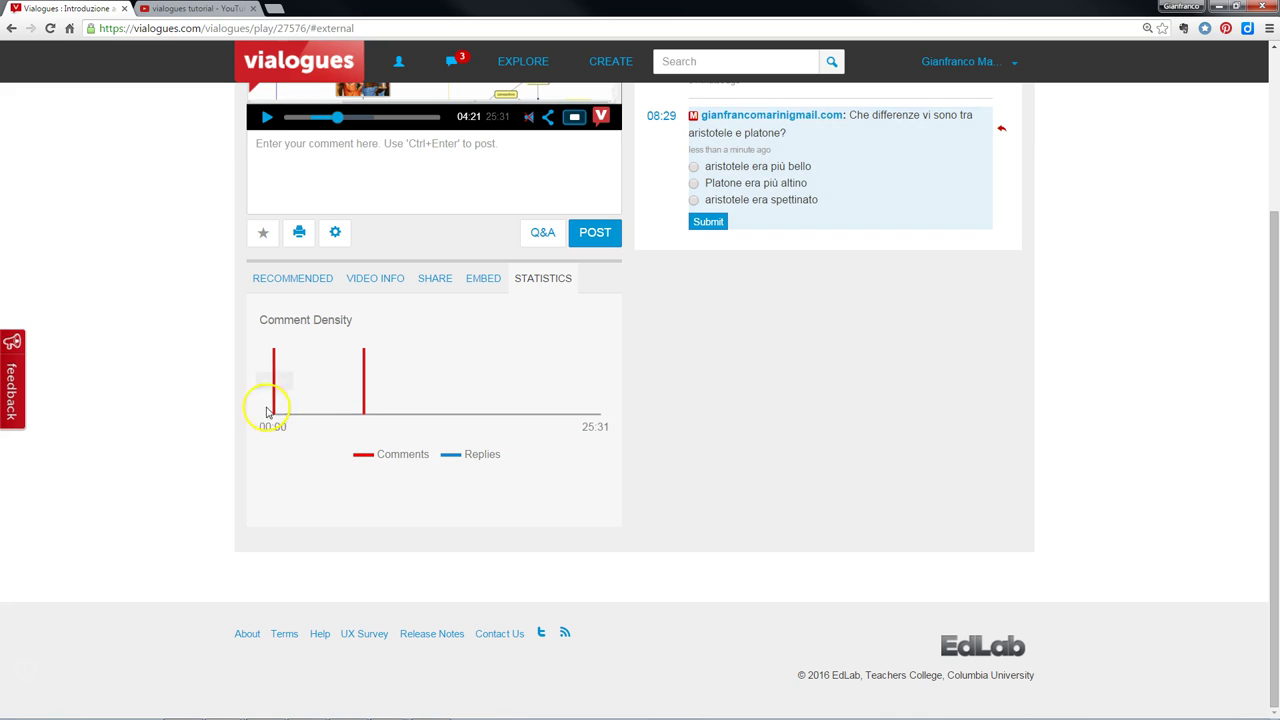
- Inspect the comment markers in the Comment Density chart and jump to the video position of the second one
mouse_move(277, 363)
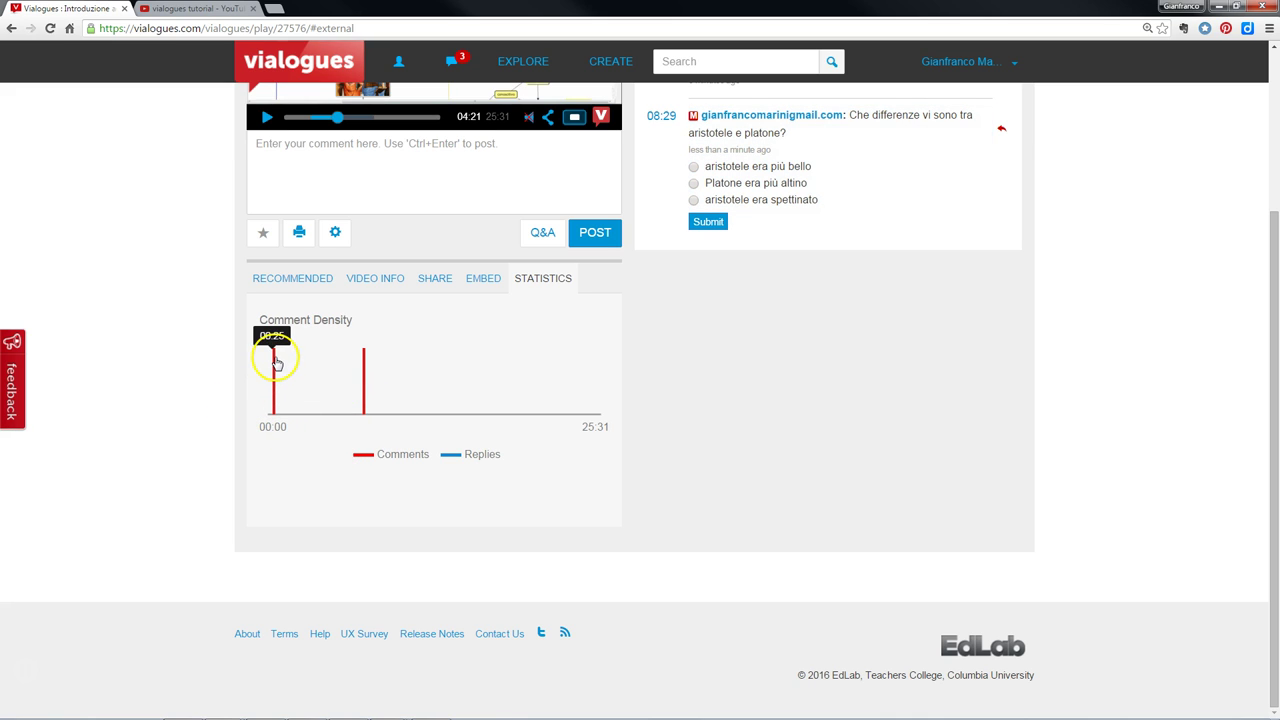
mouse_move(363, 368)
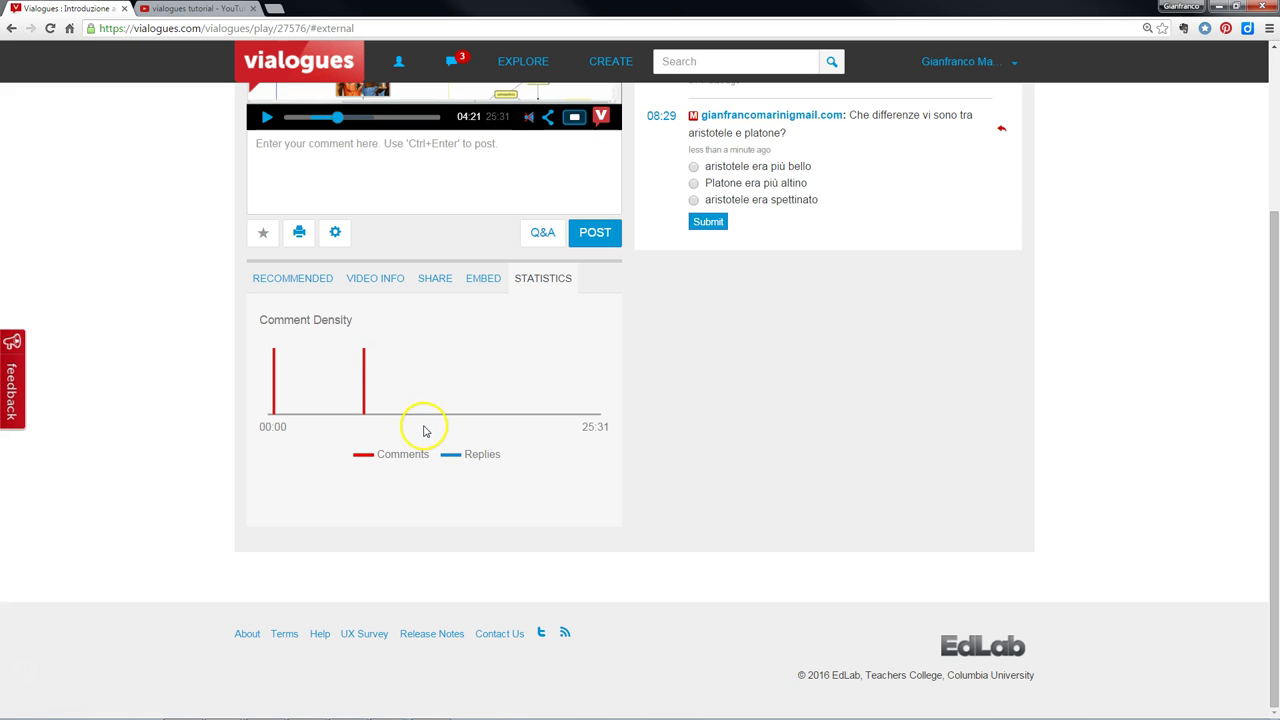
click(363, 365)
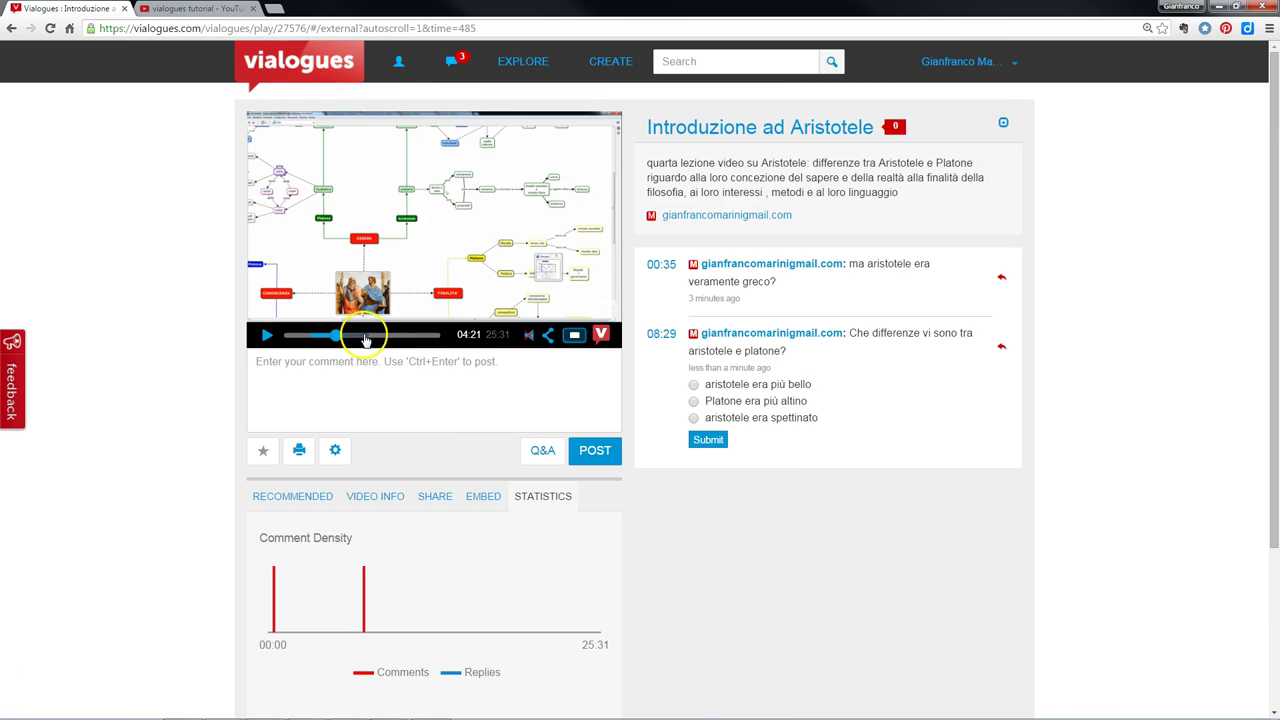
- Move the video to 13:01 and post the comment "fate qui le vostre domande se non avete capito qualcosa?" there
click(364, 337)
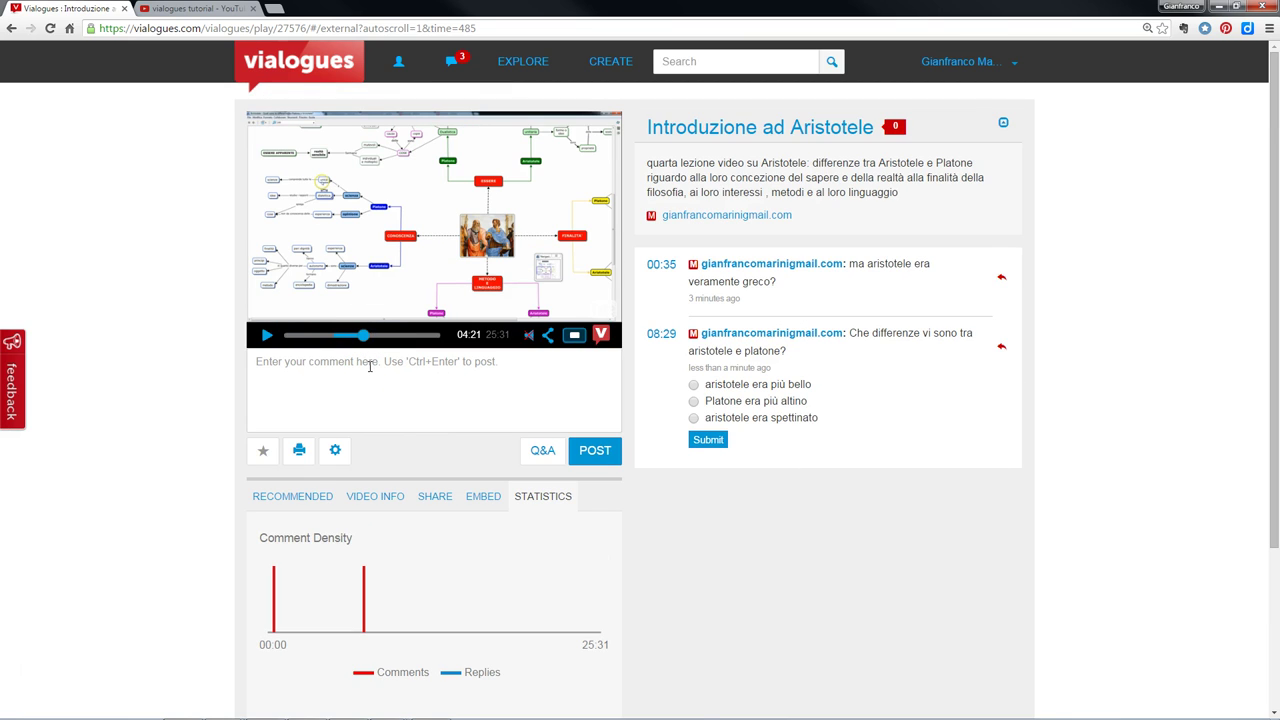
click(404, 375)
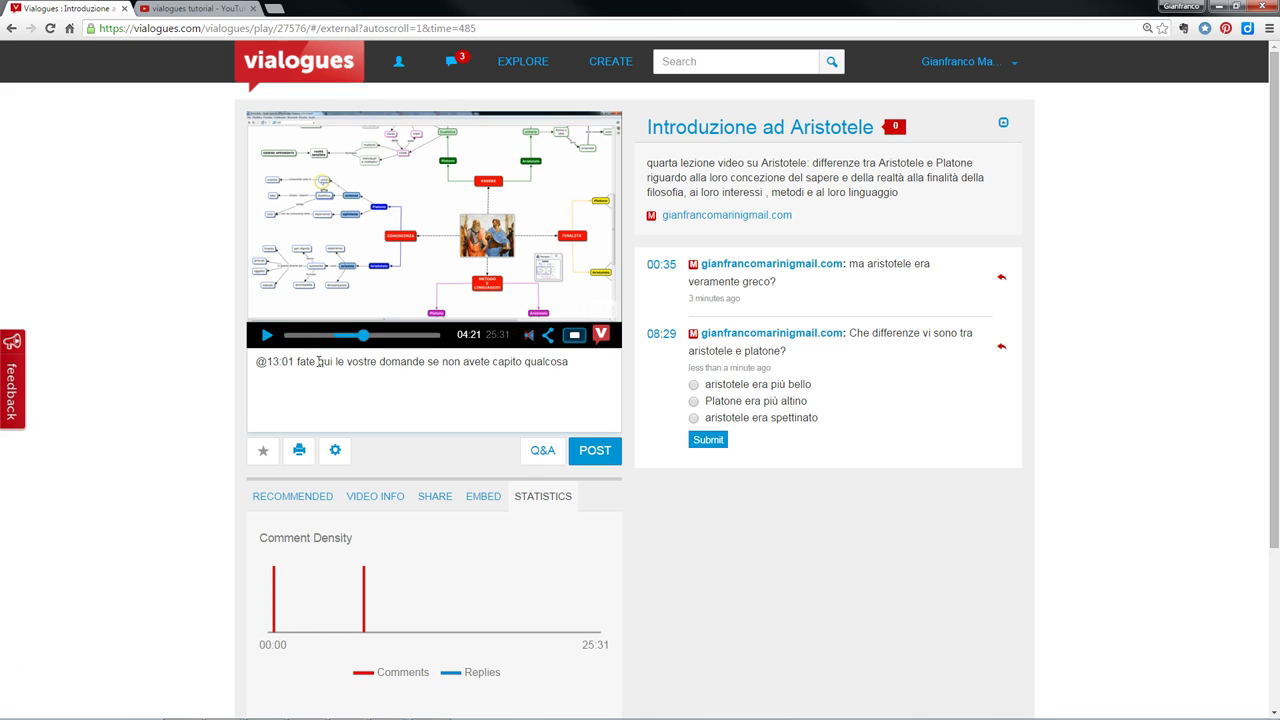
click(604, 452)
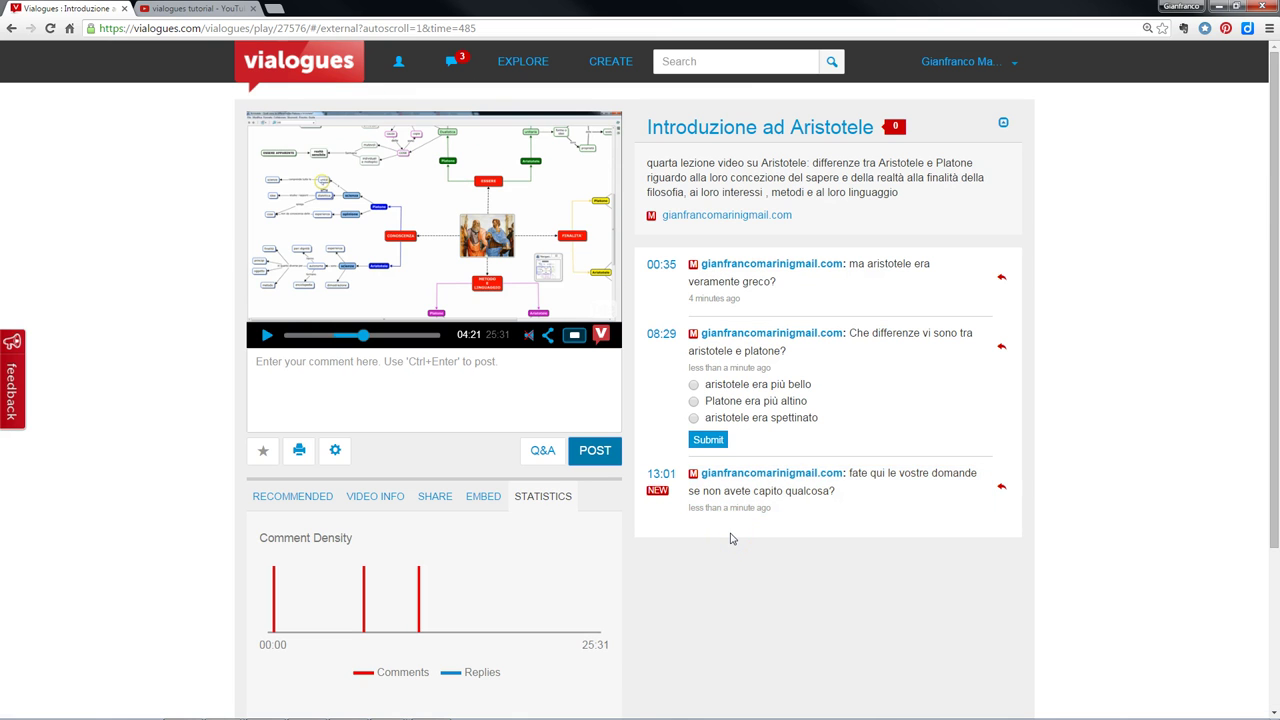
- Enlarge the page, start deleting the comment at 00:35 and cancel the deletion
mouse_move(845, 268)
mouse_move(768, 399)
click(803, 369)
ctrl+scroll(803, 373, up, 4)
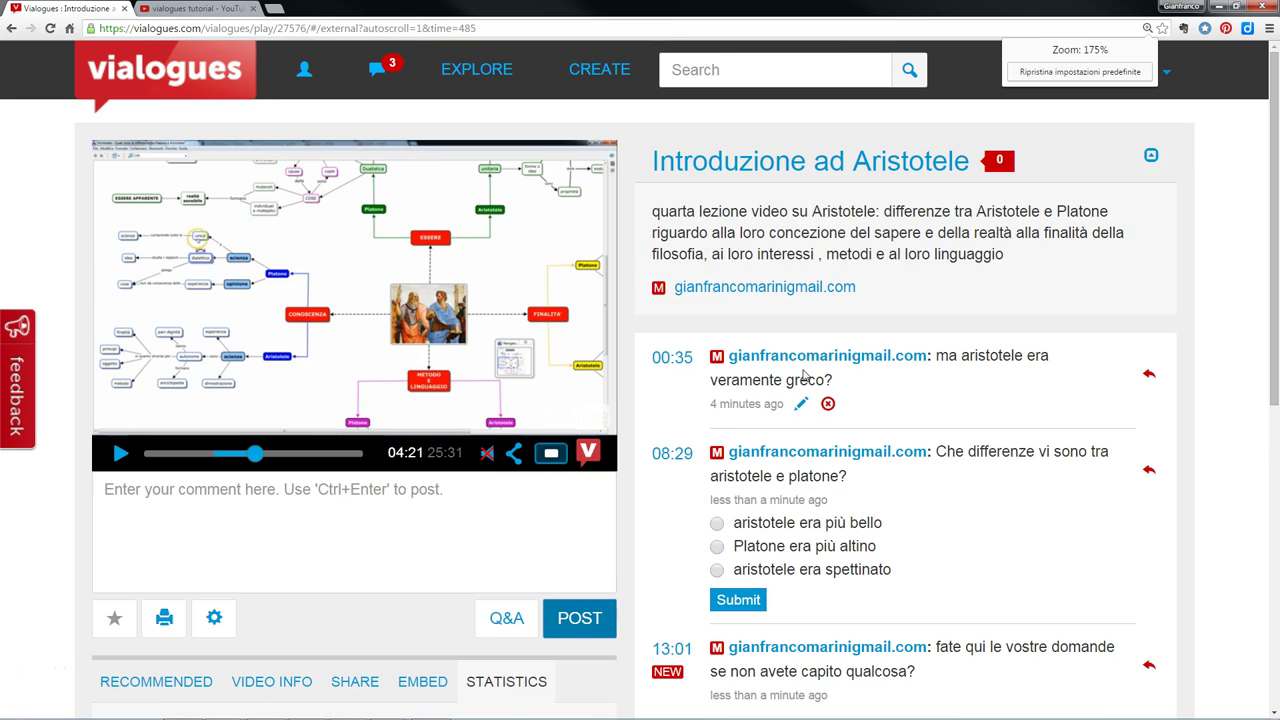
click(828, 404)
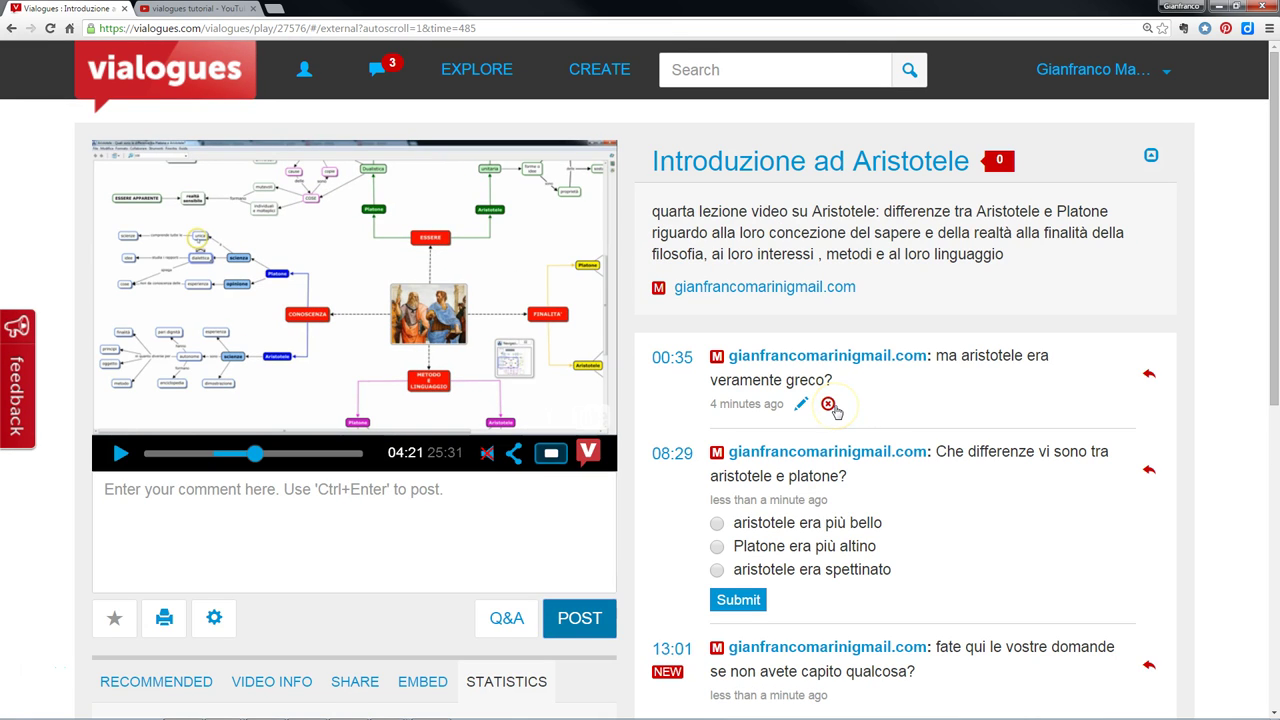
click(829, 404)
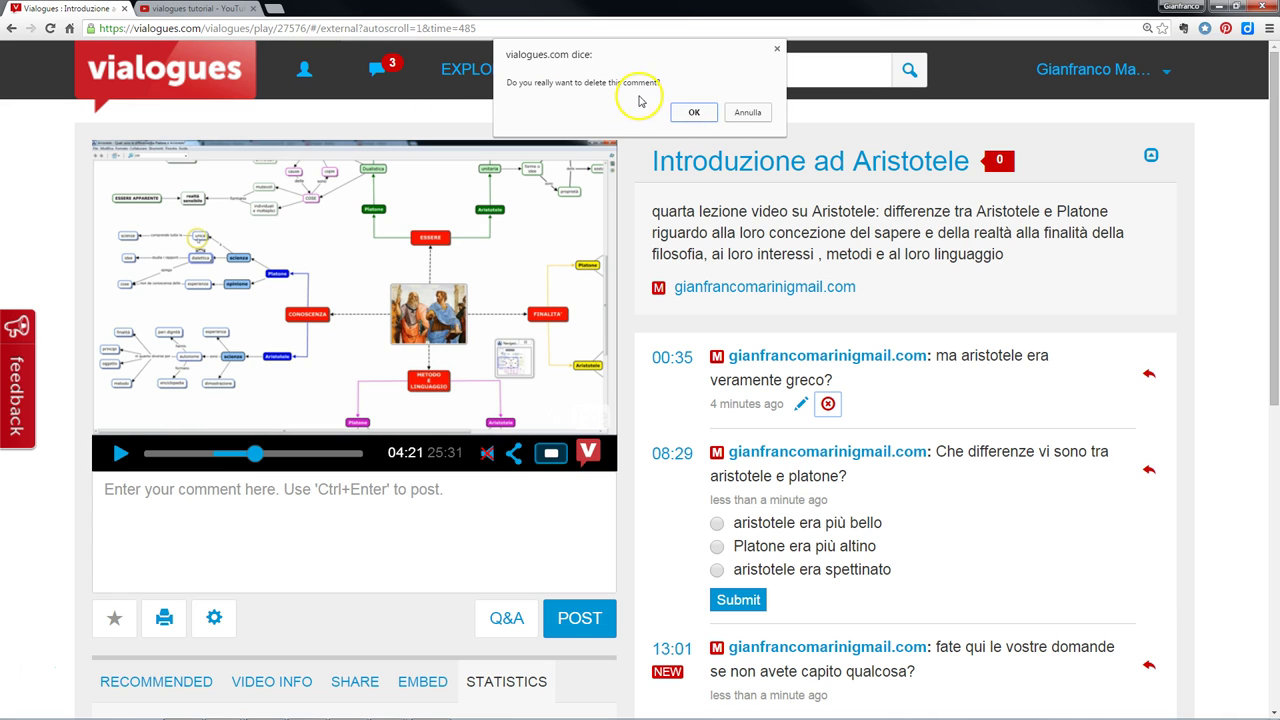
click(750, 112)
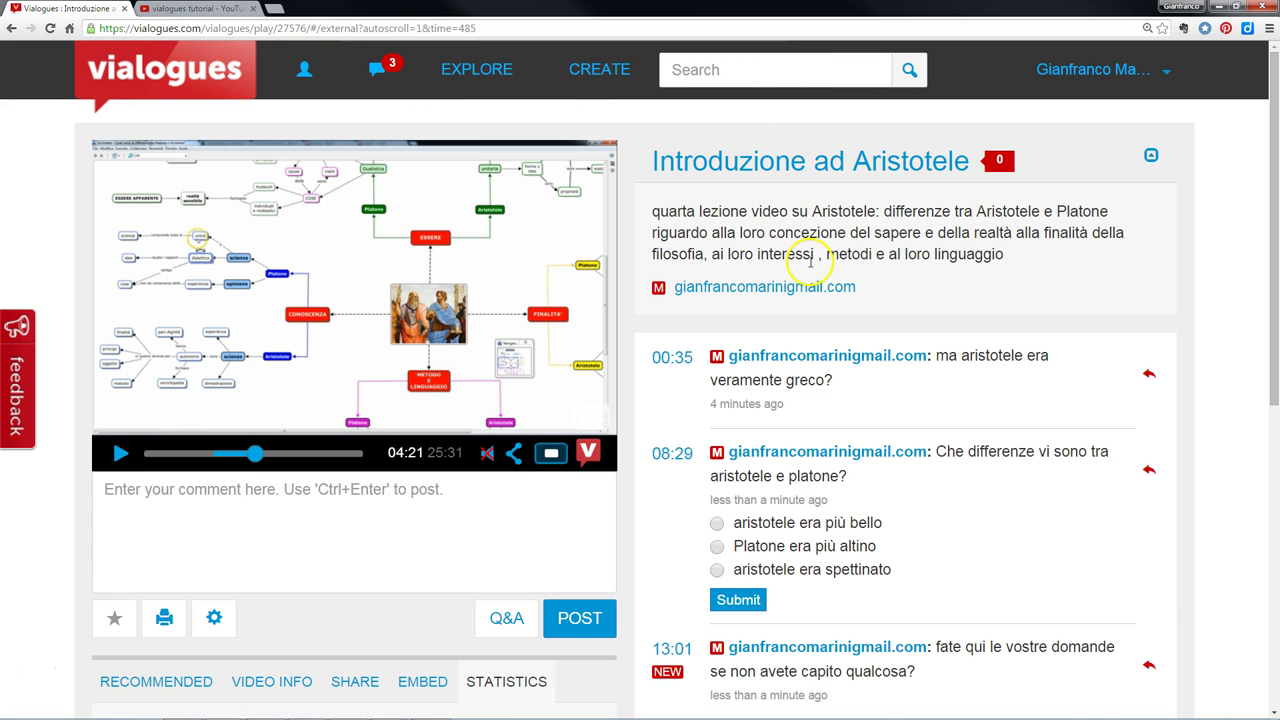
- Collapse the vialogue's description and jump the video to the comments at 08:29, 00:35 and 13:01
click(1151, 157)
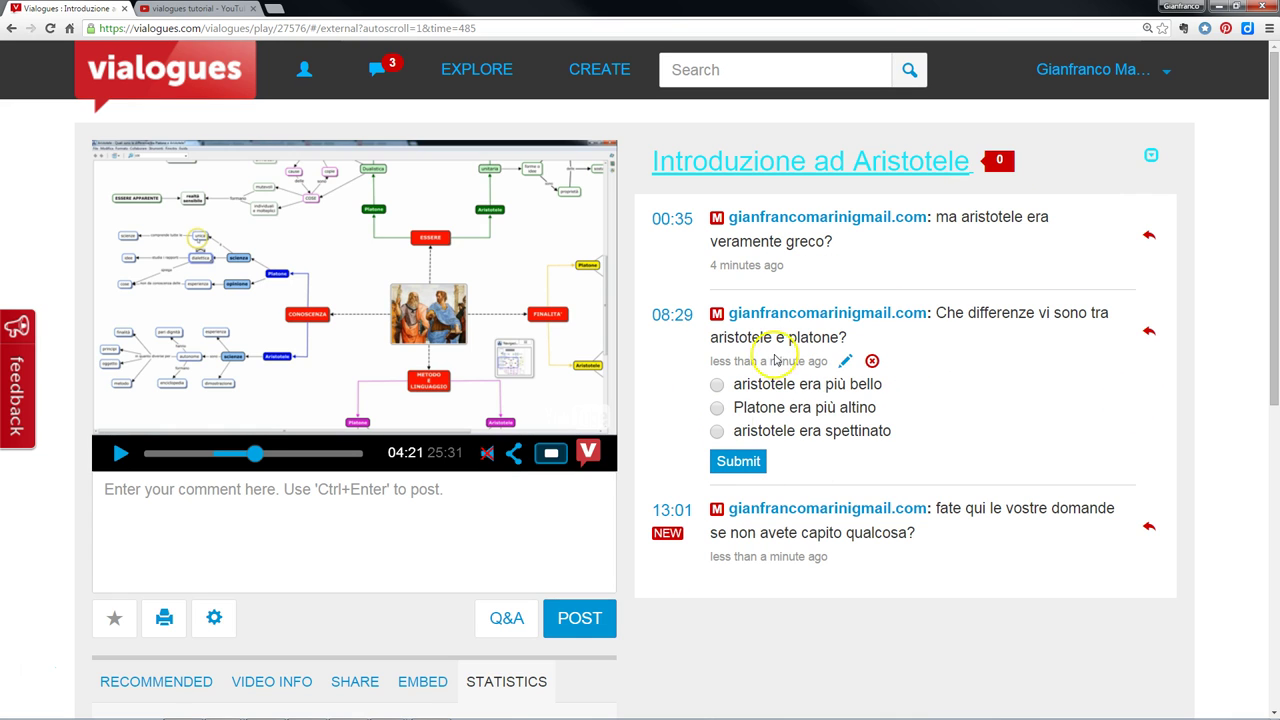
click(672, 315)
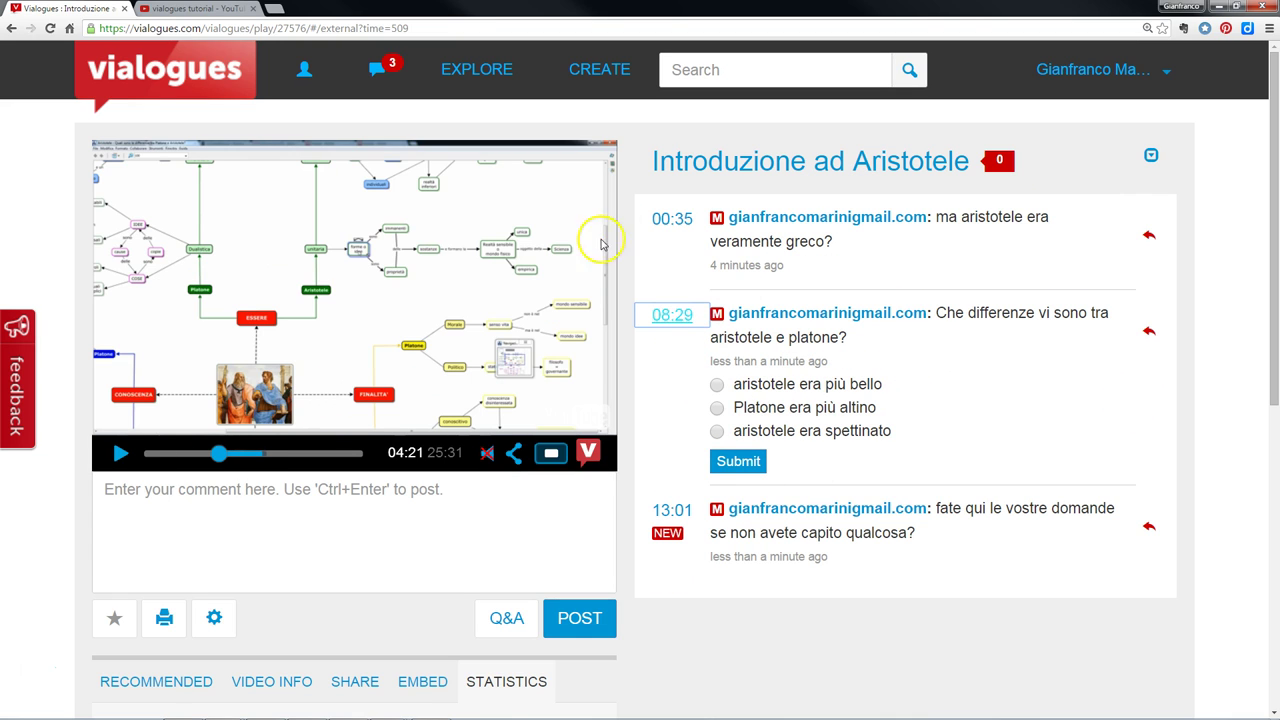
click(672, 218)
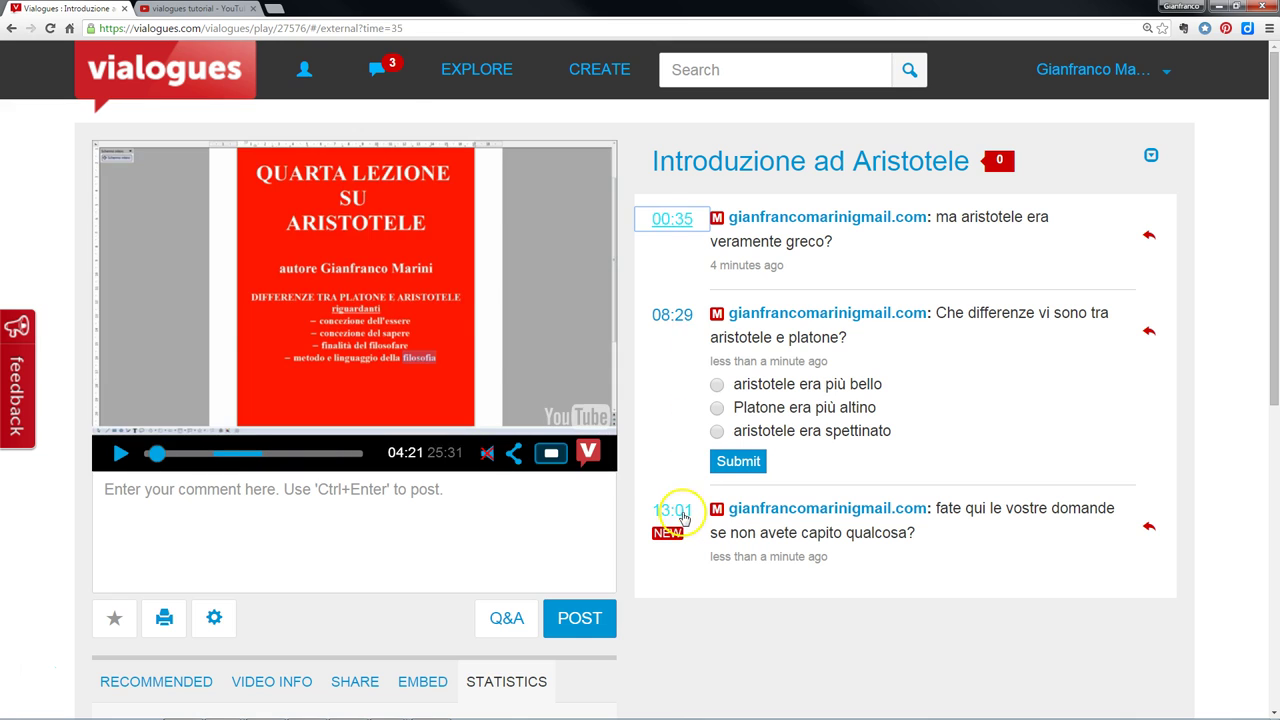
click(672, 510)
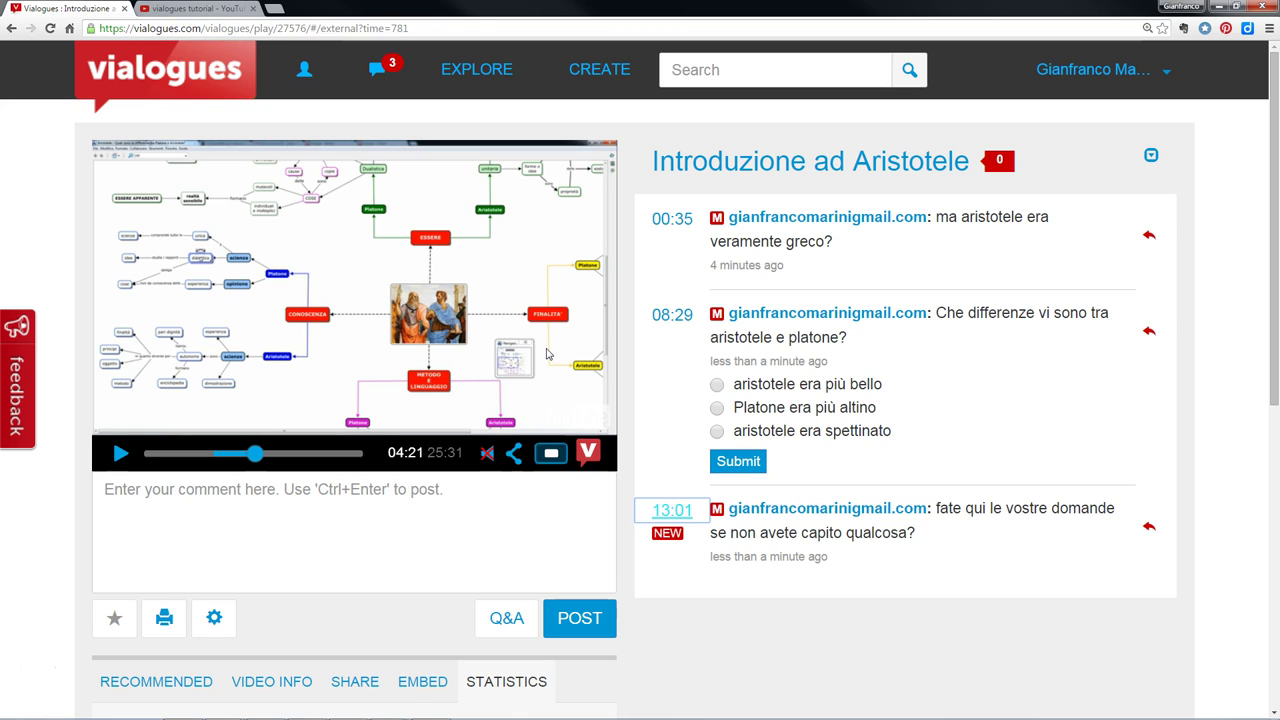
scroll(546, 361, down, 3)
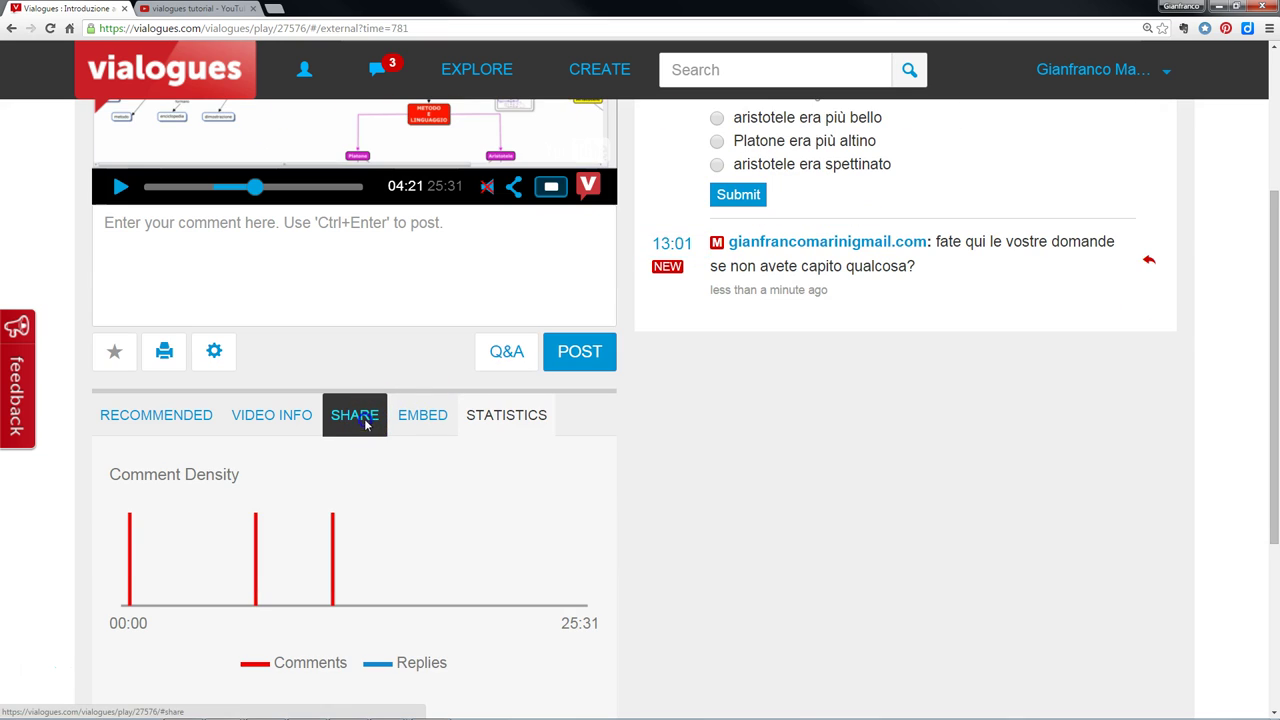
click(366, 424)
double_click(311, 517)
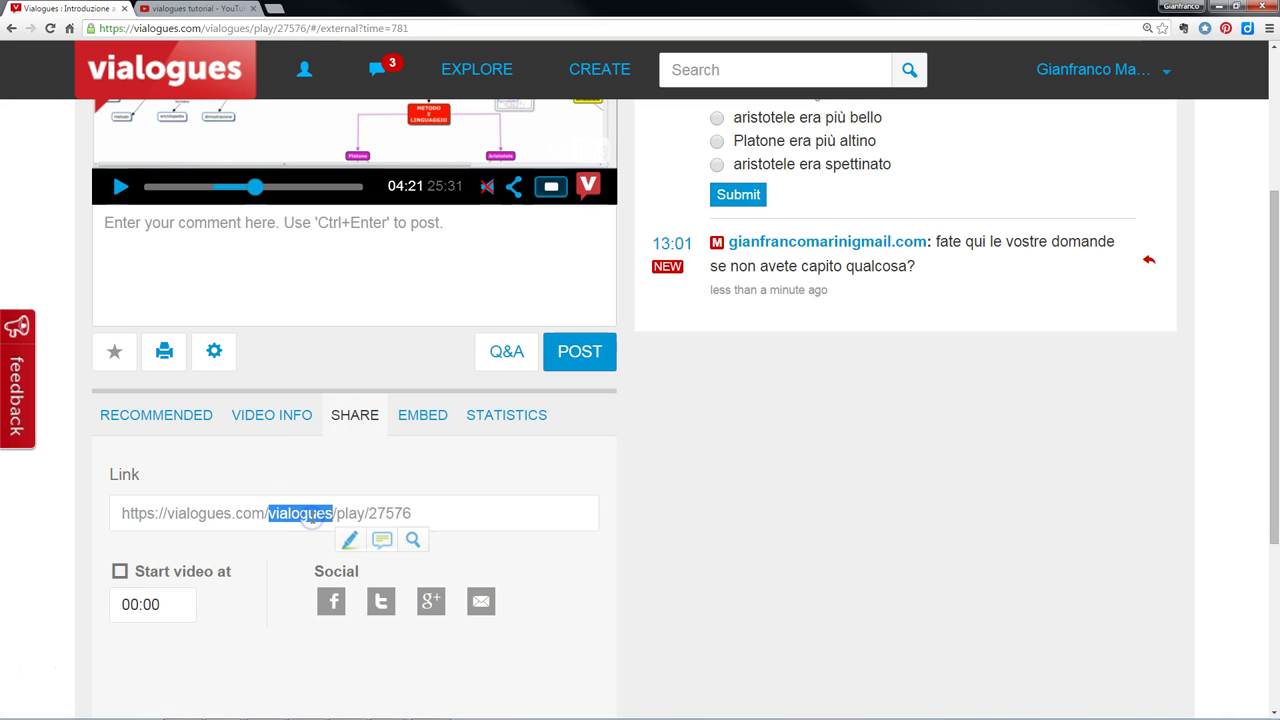
click(416, 512)
drag(416, 512, 116, 514)
key(ctrl+d)
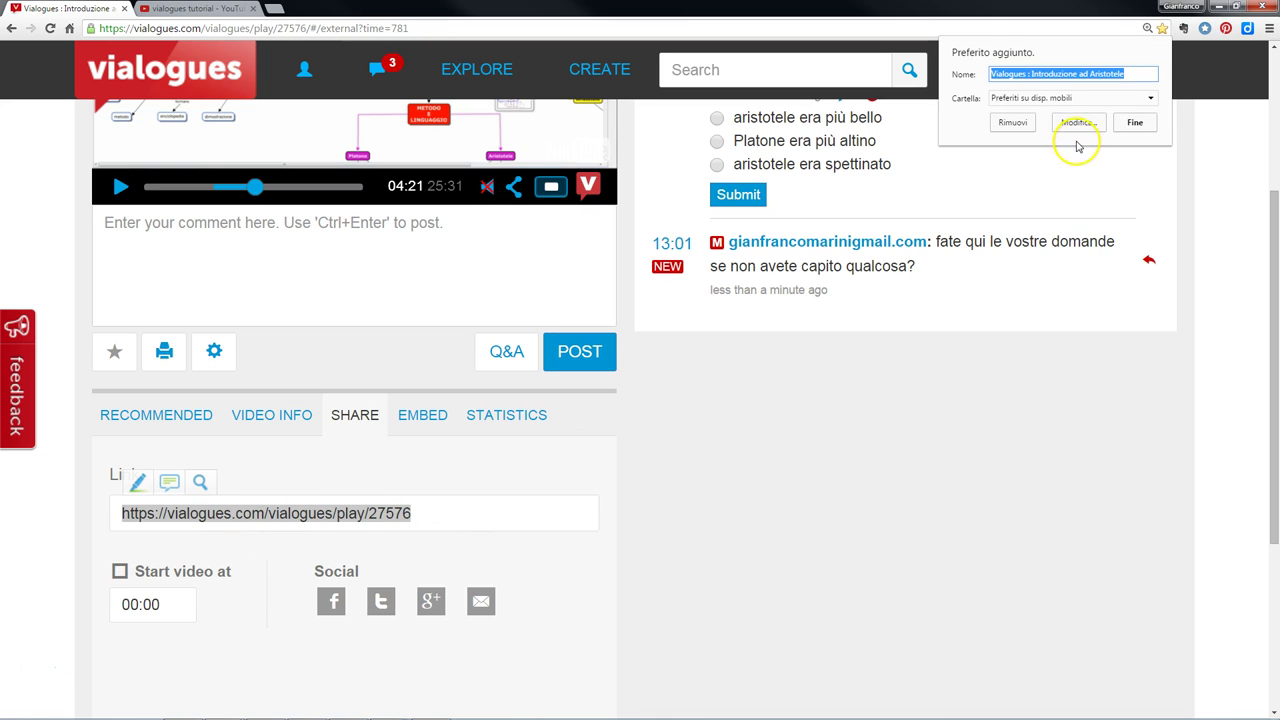
click(1134, 123)
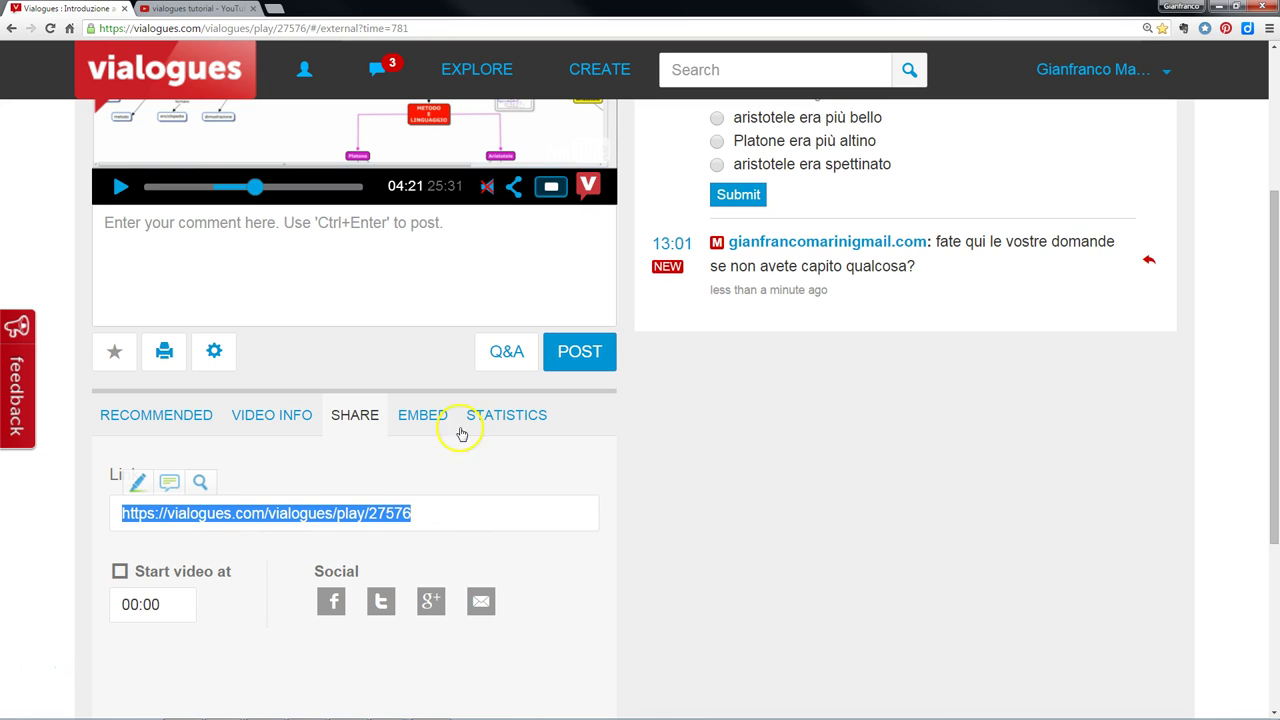
right_click(315, 513)
click(345, 522)
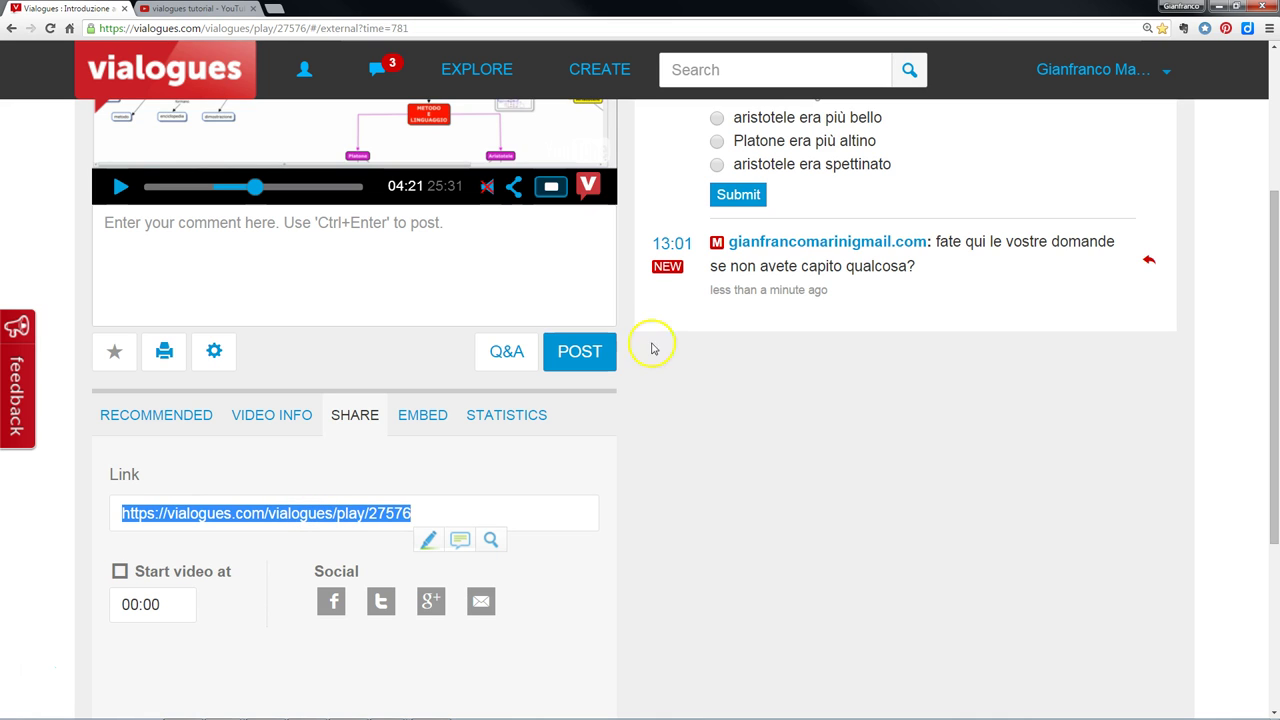
- Sign out of the account and open the vialogue as a visitor from its copied link
click(1132, 79)
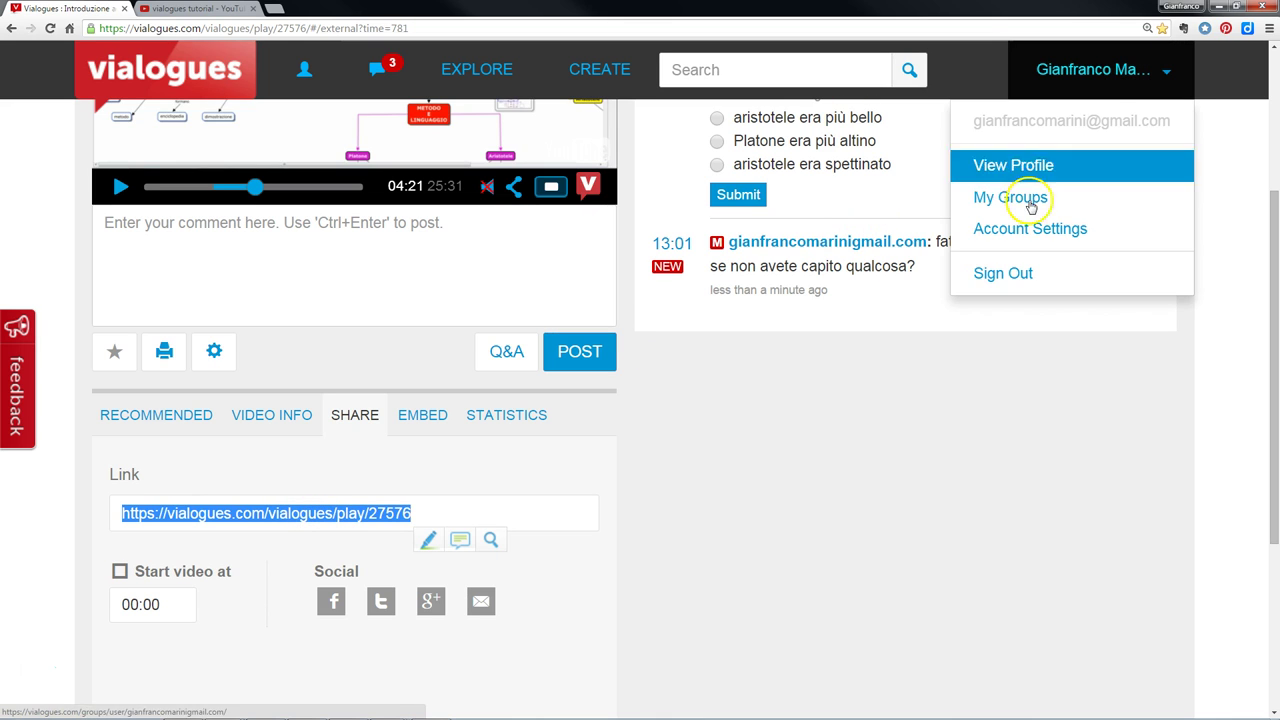
click(1006, 270)
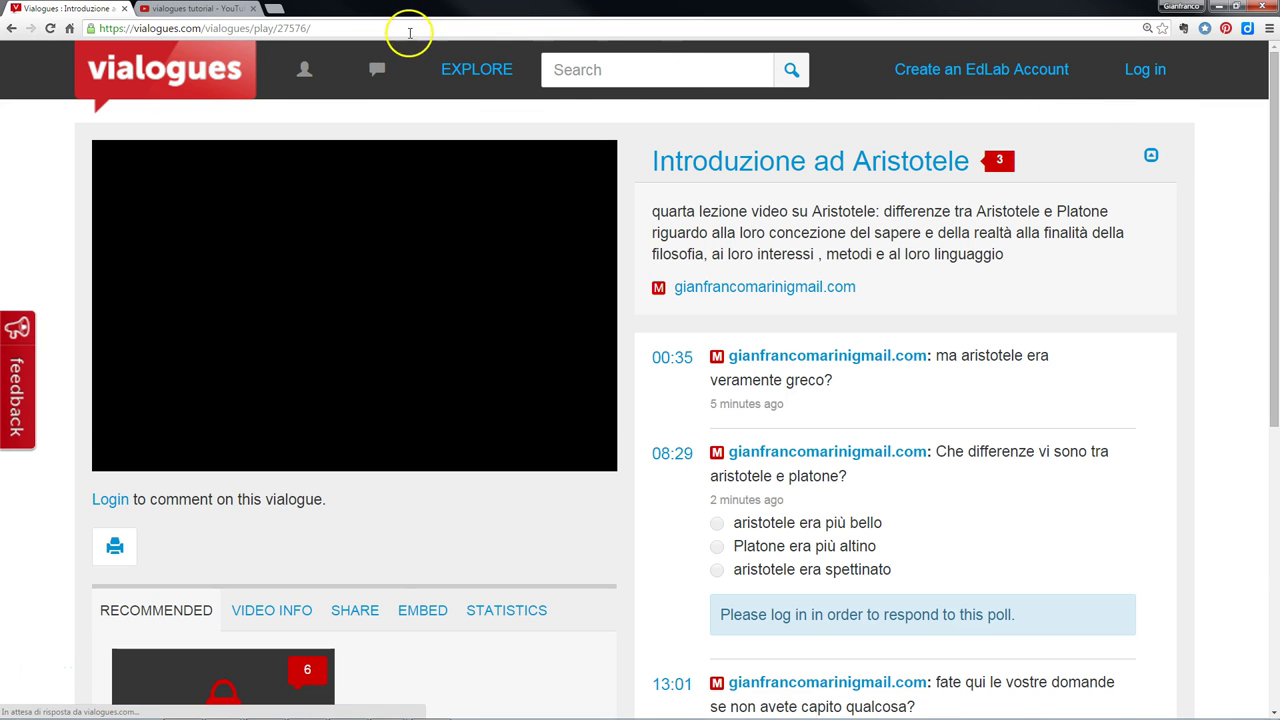
click(563, 83)
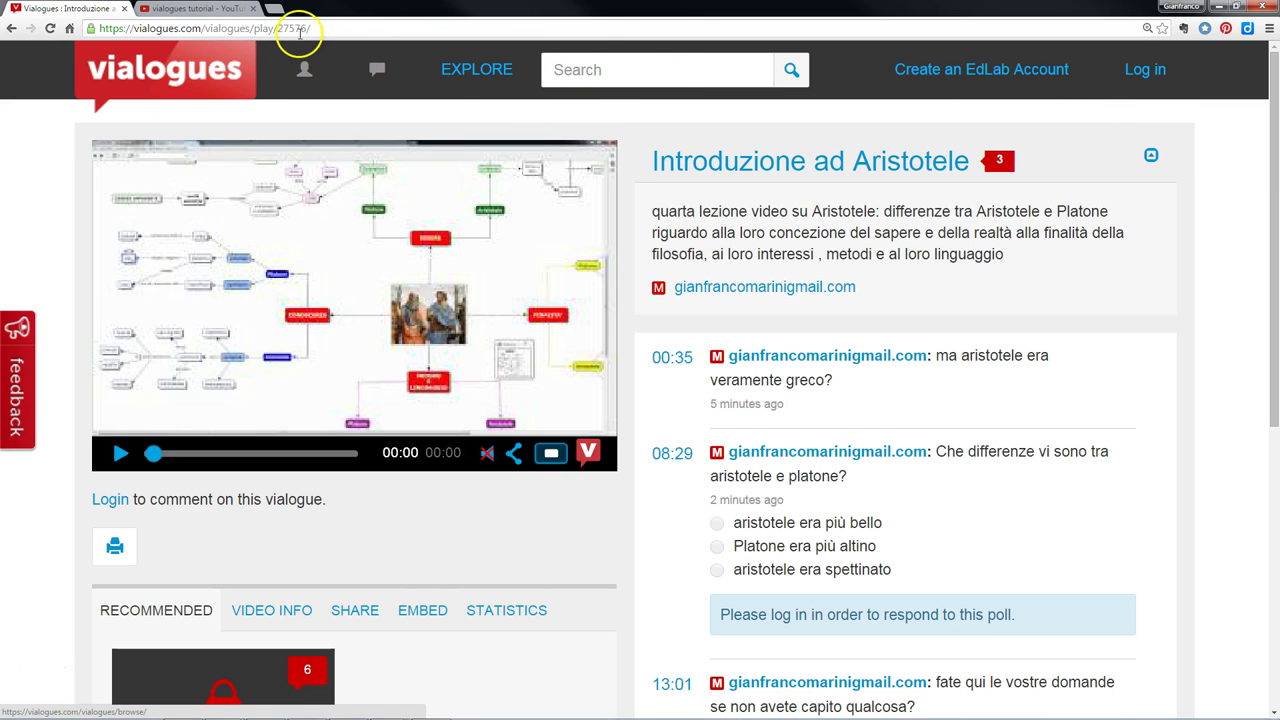
click(300, 29)
key(Down)
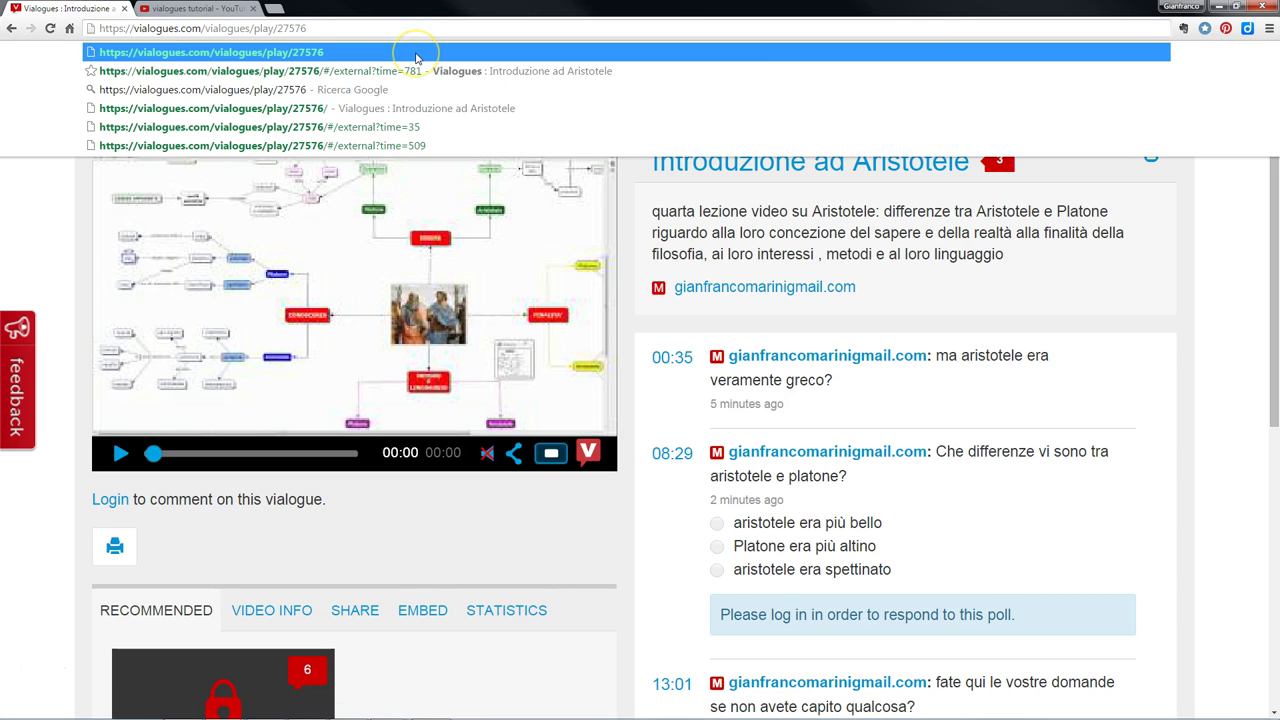
click(416, 52)
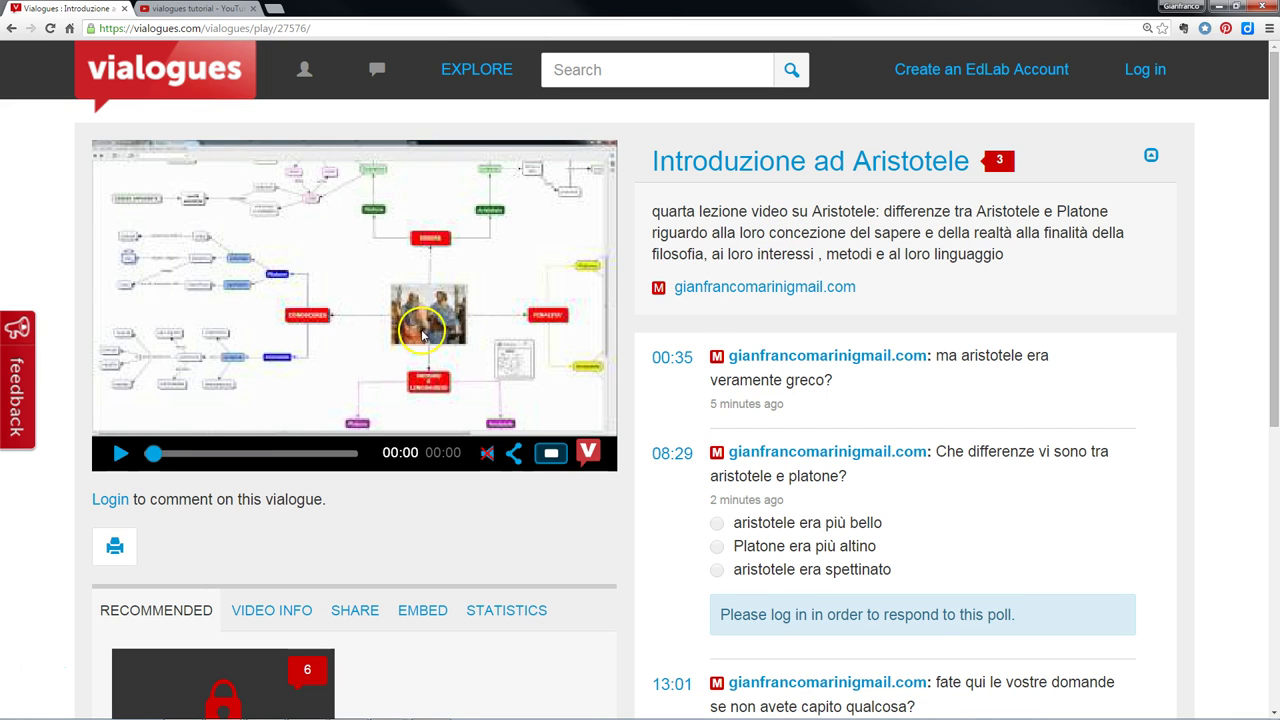
- Log in with a second account, entering its e-mail address and the account password
click(117, 503)
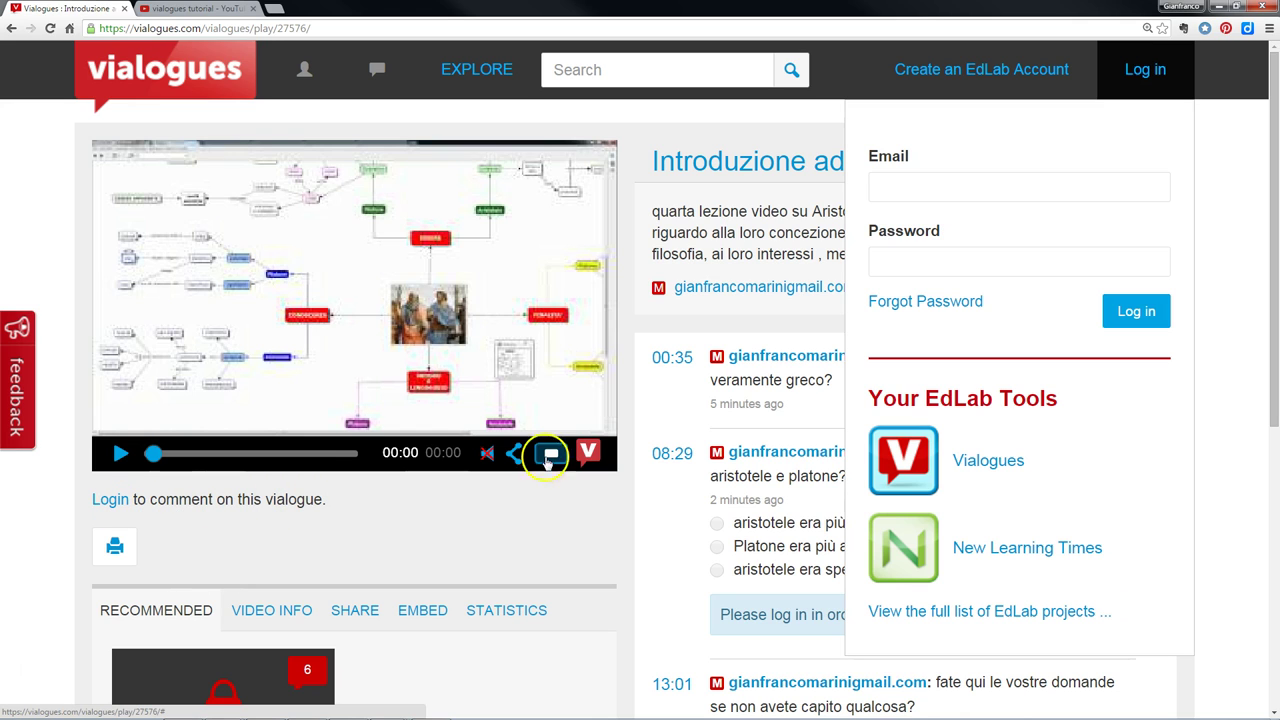
click(930, 178)
text(i)
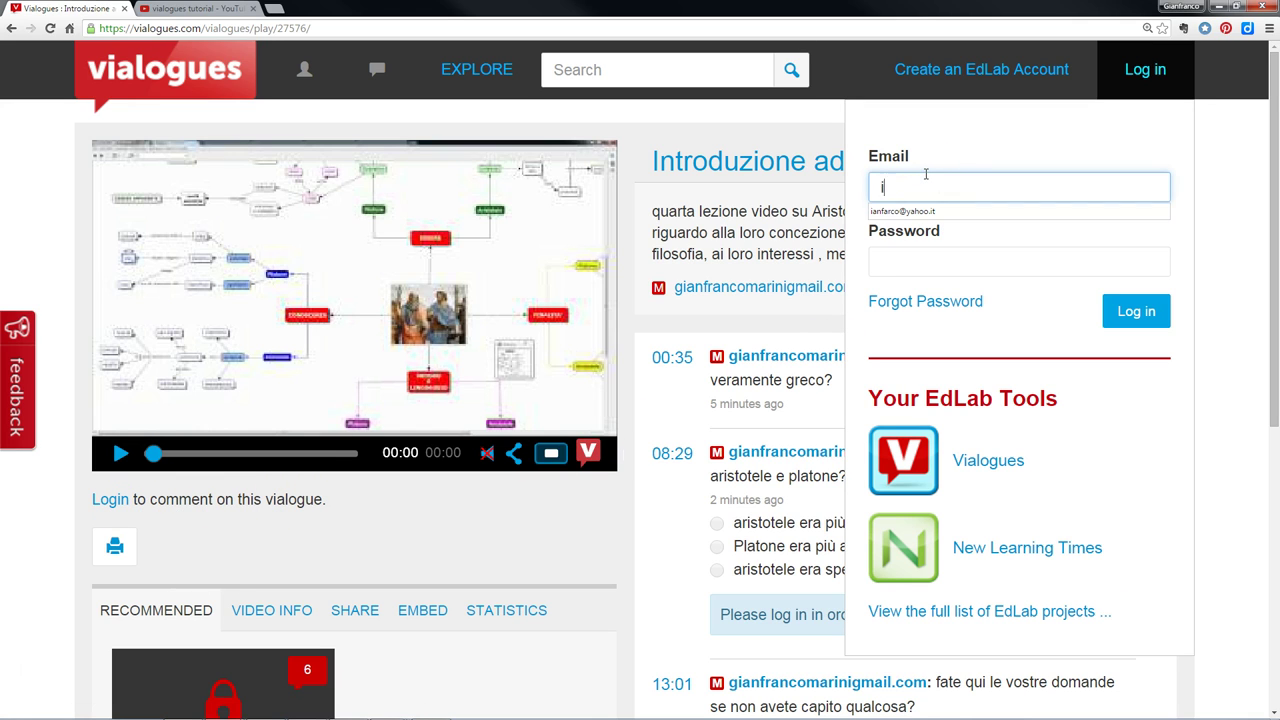
click(903, 211)
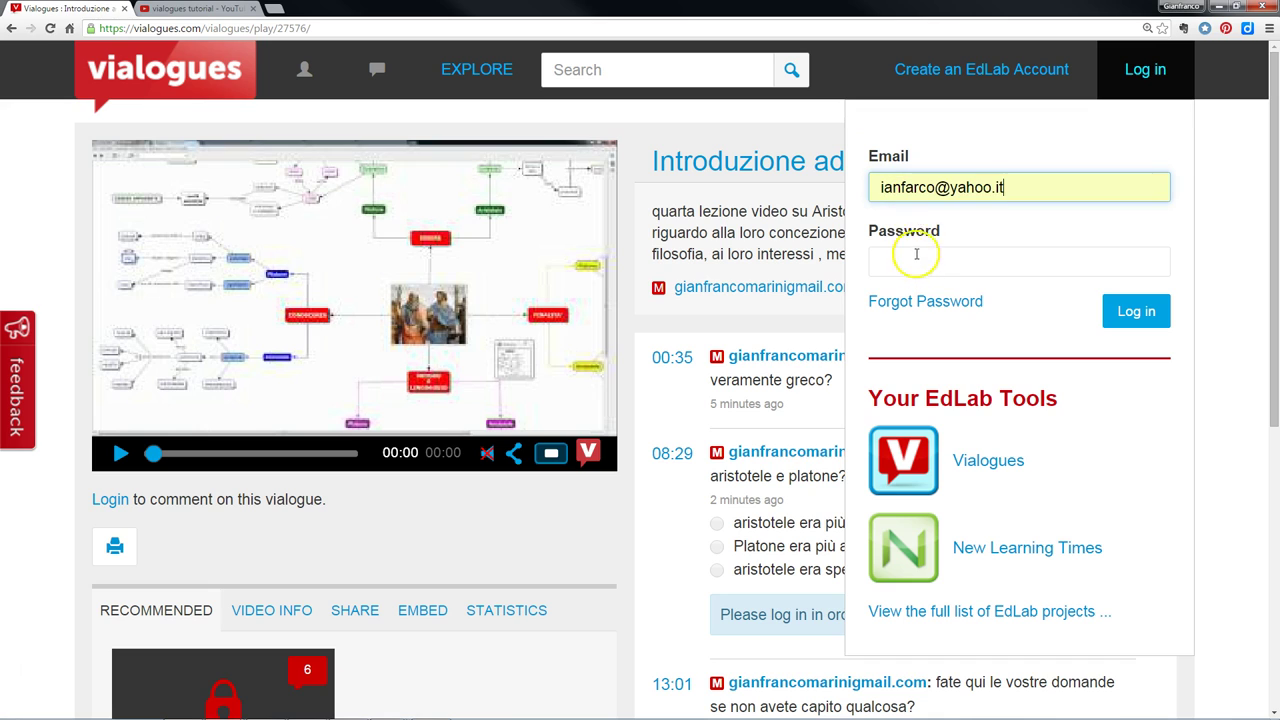
click(920, 261)
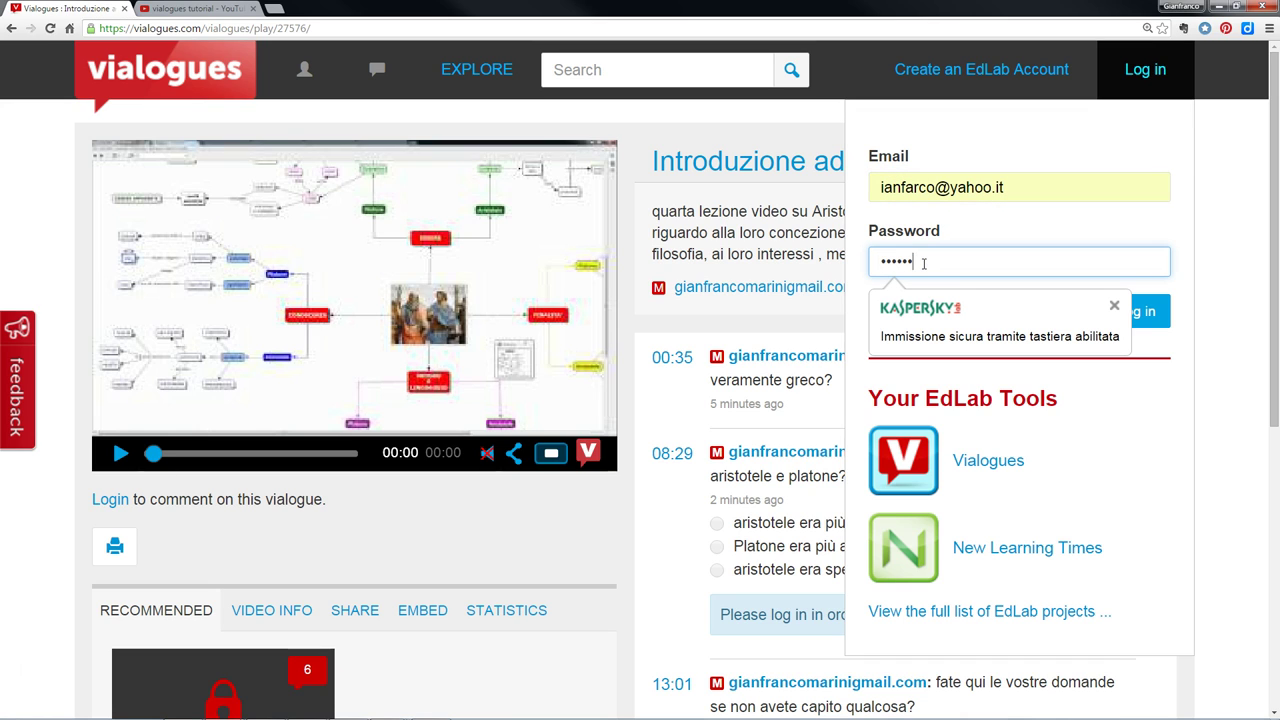
key(BackSpace)
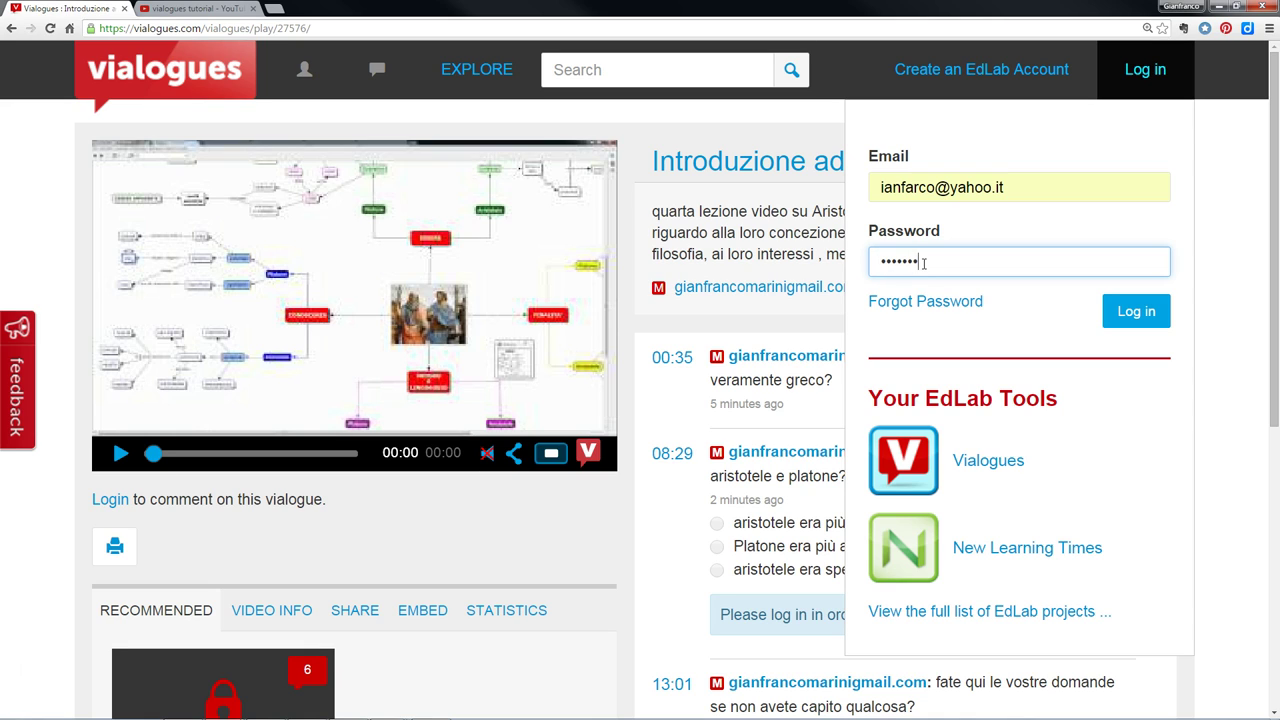
click(866, 321)
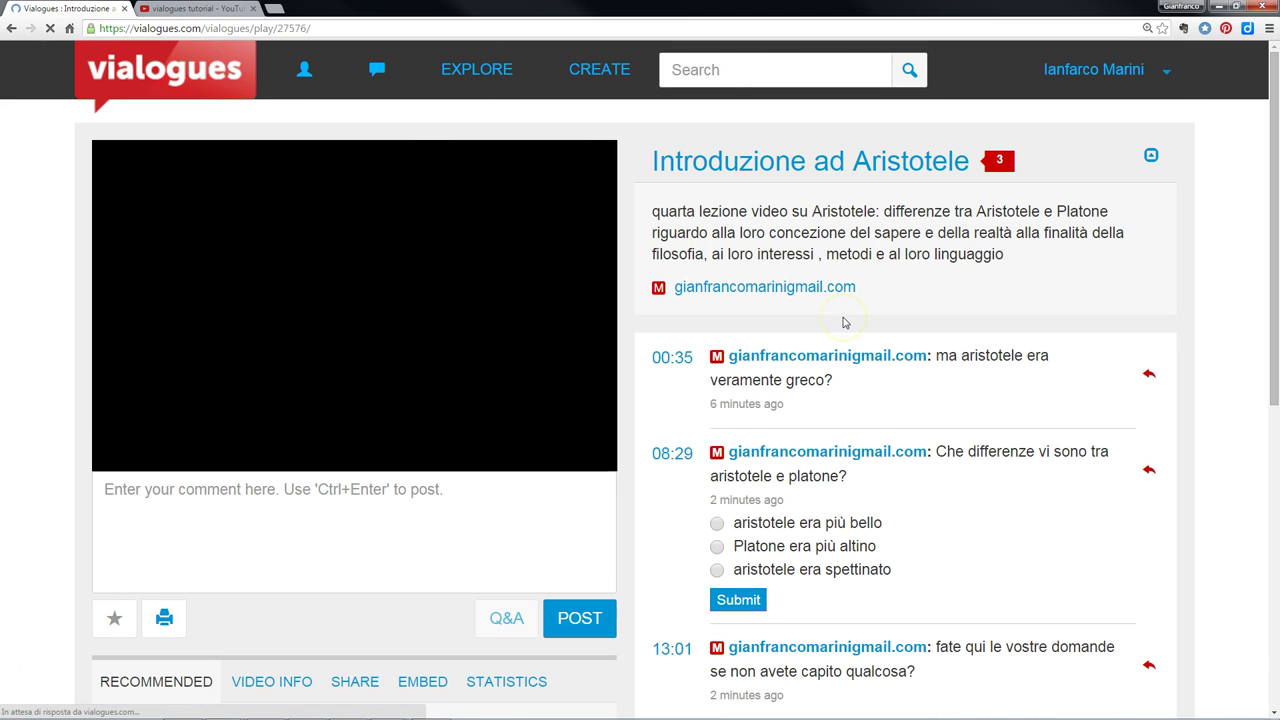
- Play the video from 04:29 and post the comment "ma che bella spiegazione!" there
scroll(430, 380, down, 2)
scroll(441, 374, up, 2)
click(115, 458)
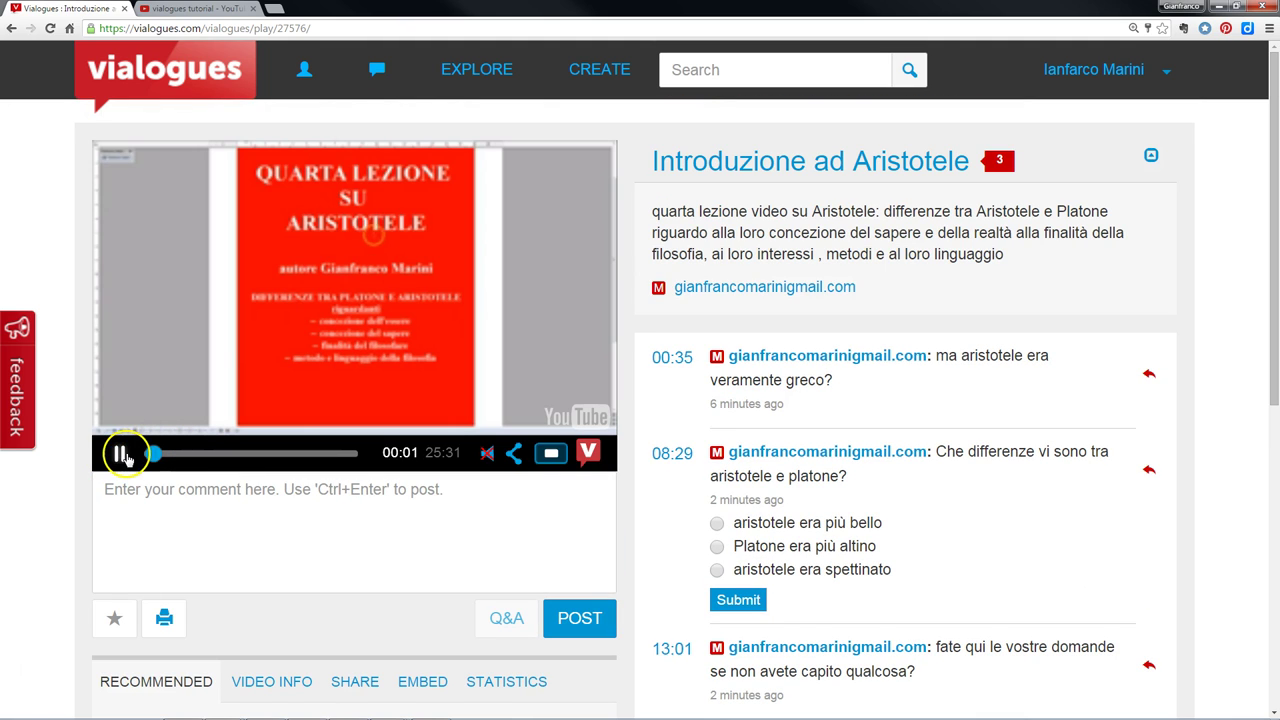
click(188, 455)
click(188, 500)
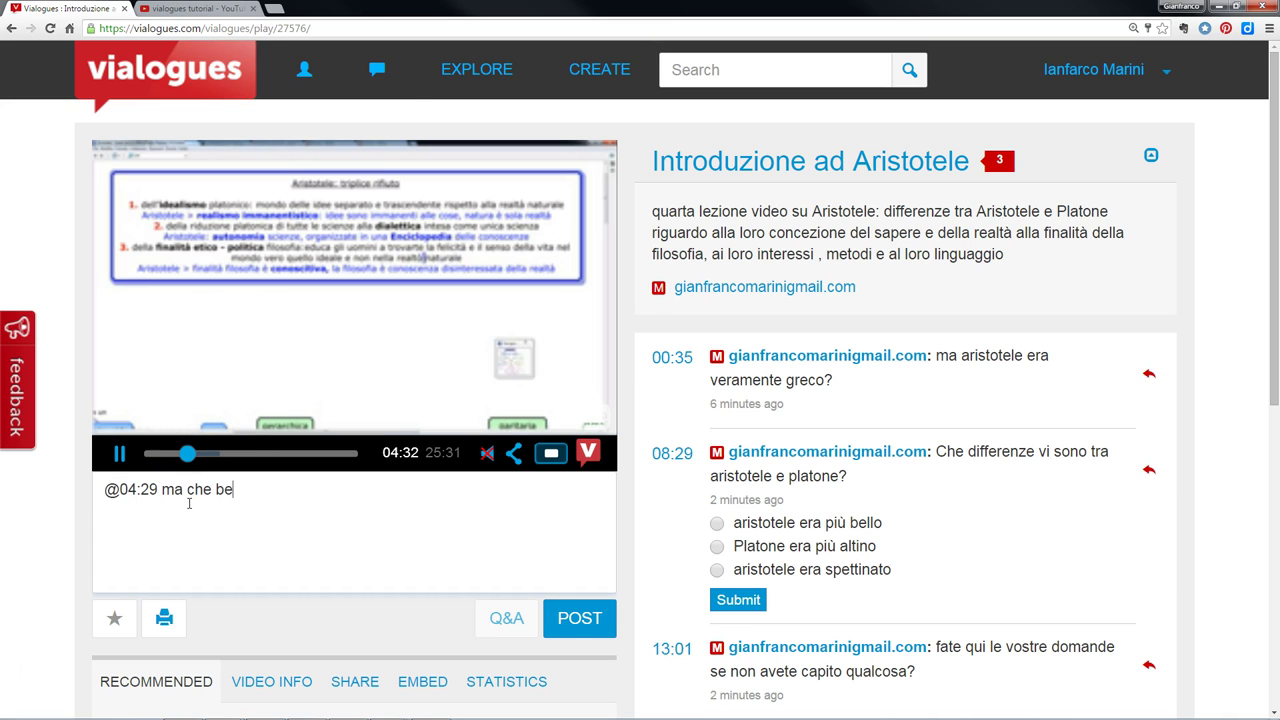
text(ma che bella spiegazione)
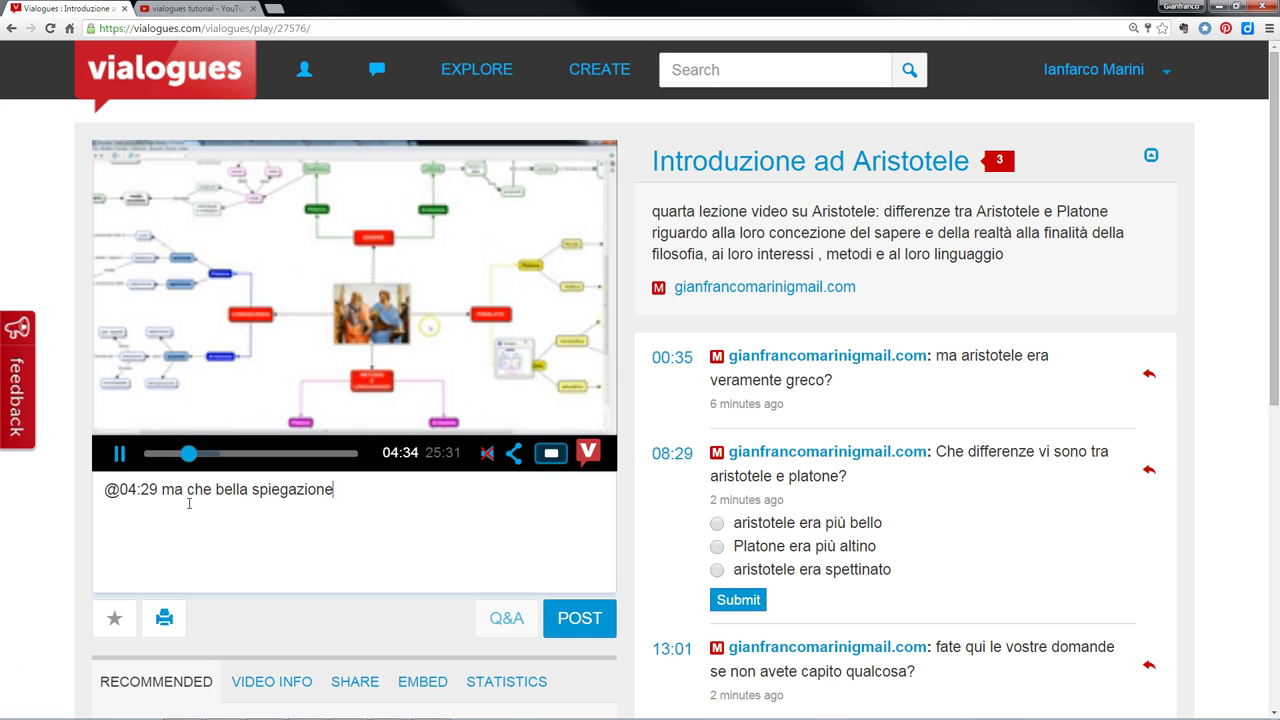
text(!)
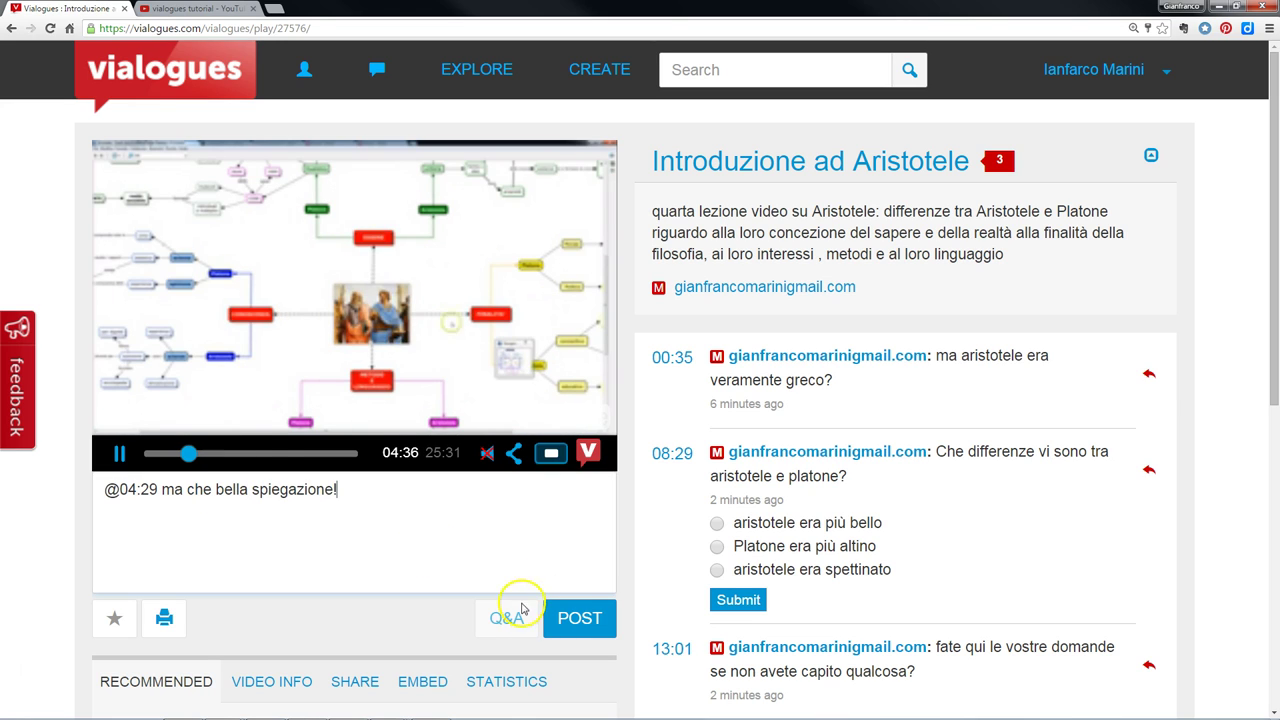
click(571, 617)
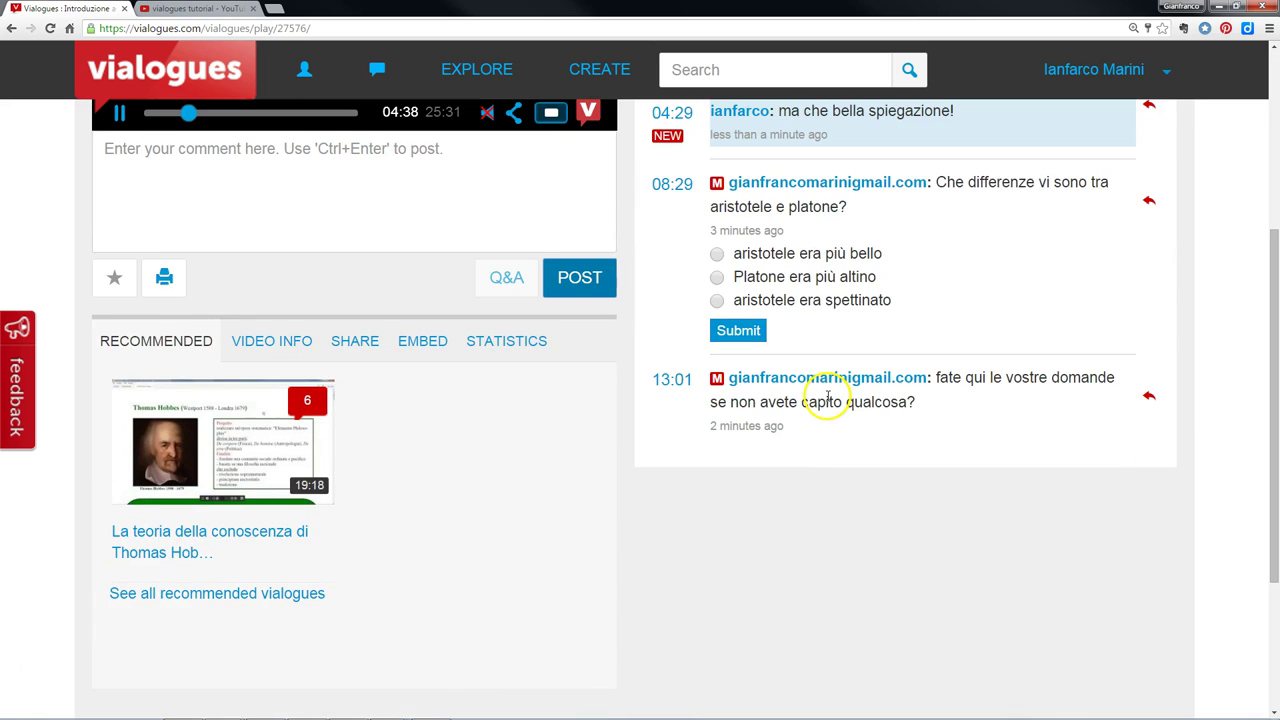
- Jump the video to the poll at 08:29, view it in full screen and return to the normal page
scroll(828, 398, up, 2)
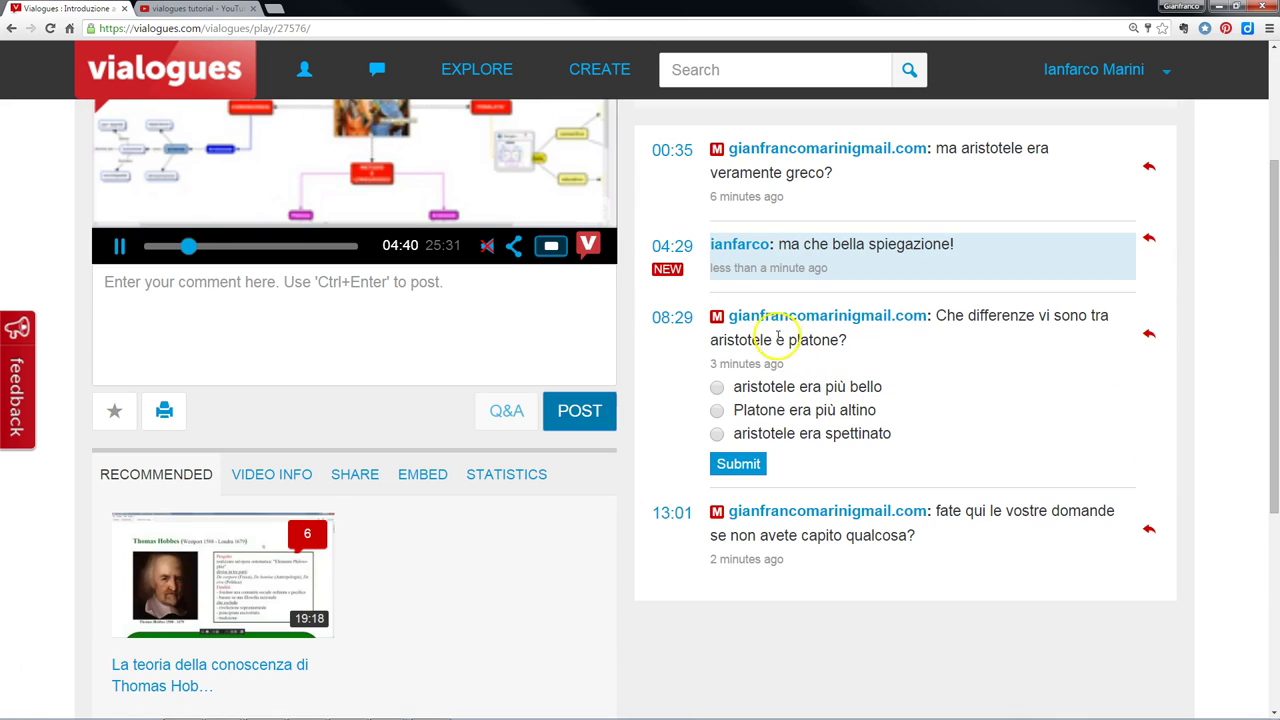
click(668, 318)
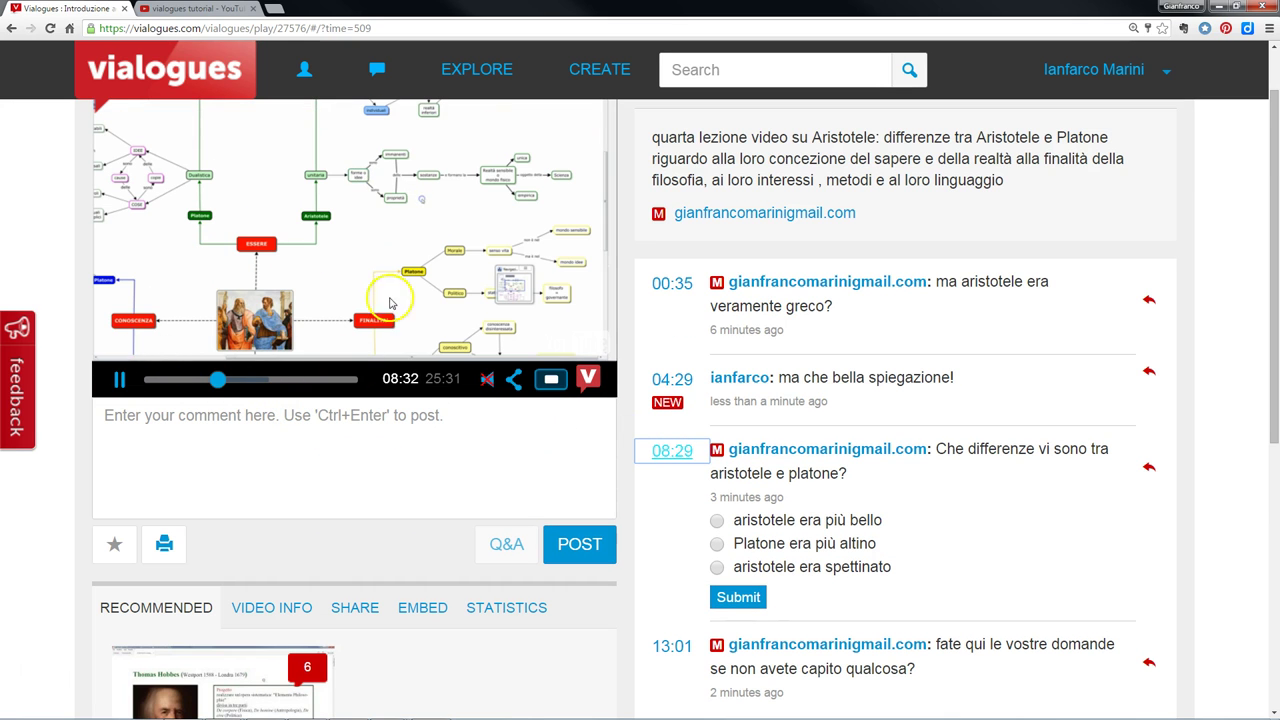
scroll(563, 401, up, 1)
click(548, 453)
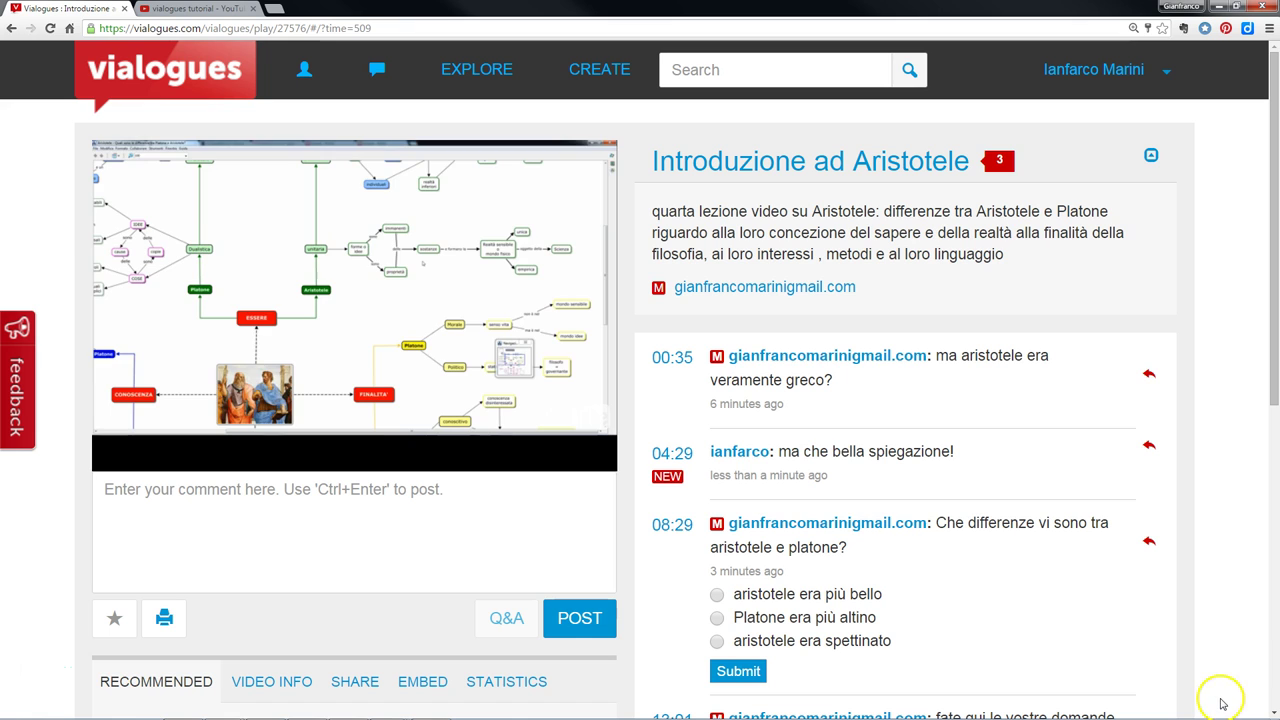
click(1213, 701)
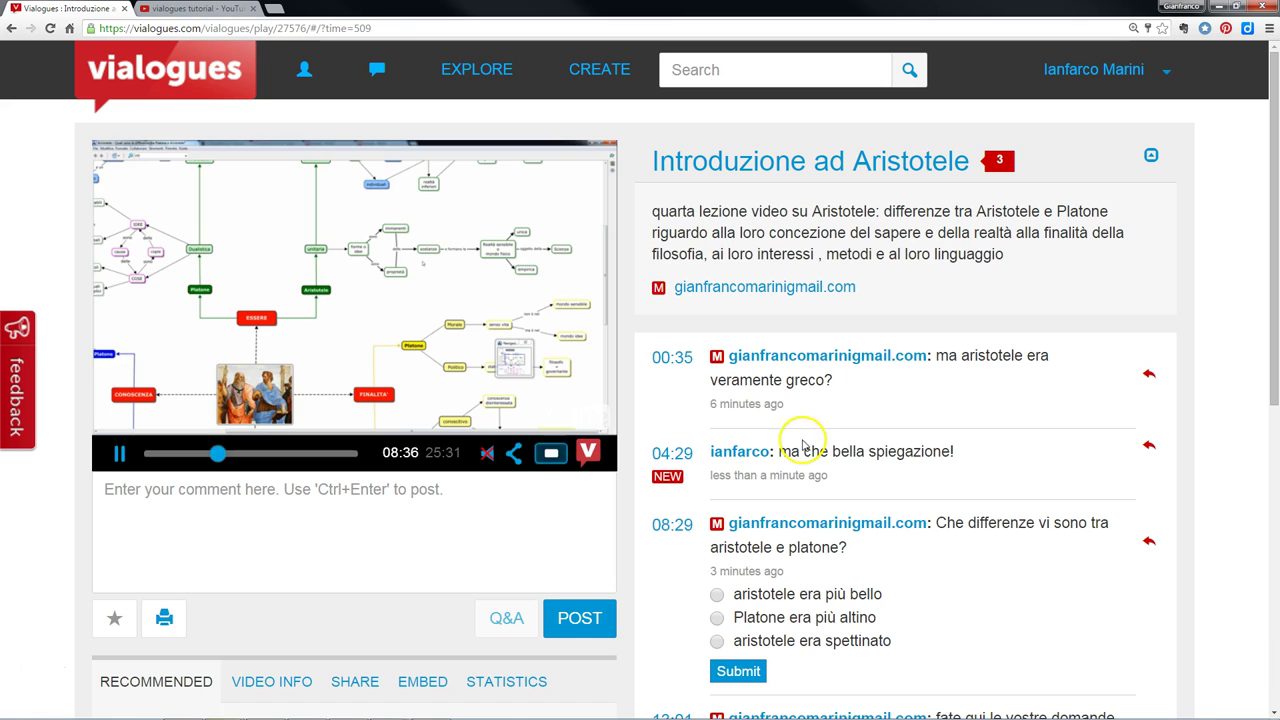
- Answer the poll at 08:29 with the option "aristotele era più bello" and submit the response
scroll(786, 541, down, 2)
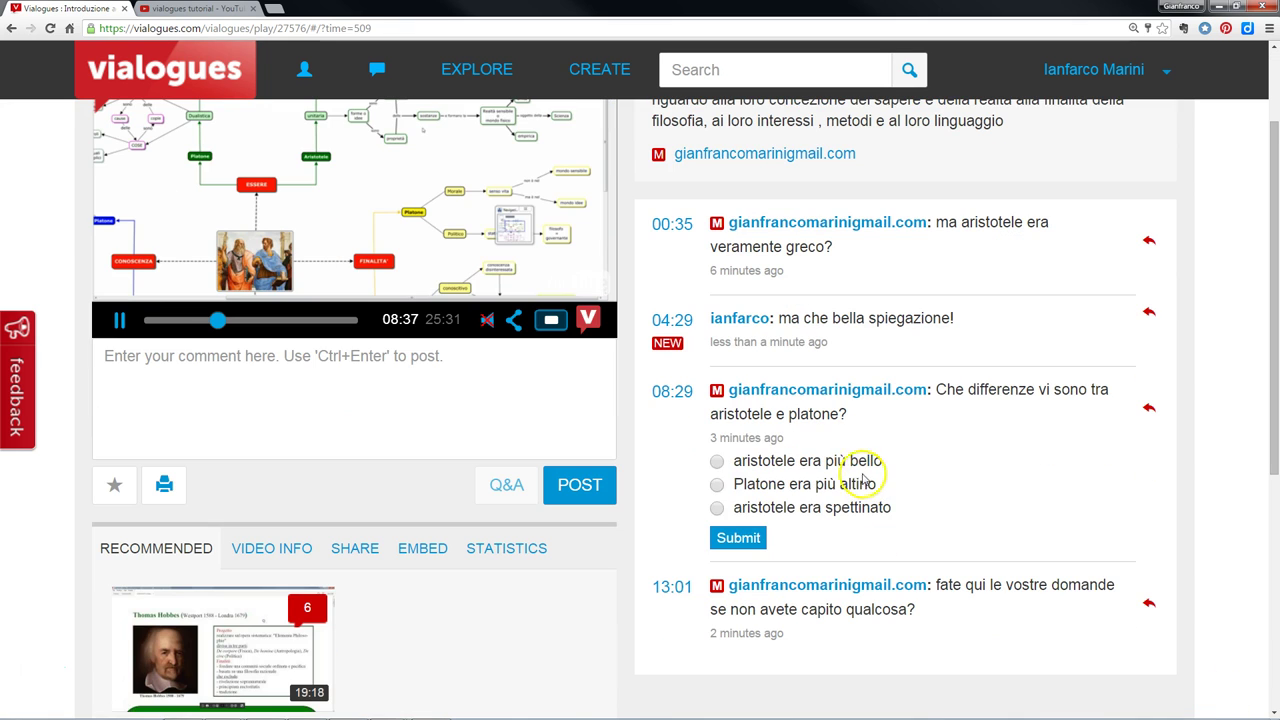
click(717, 461)
click(738, 537)
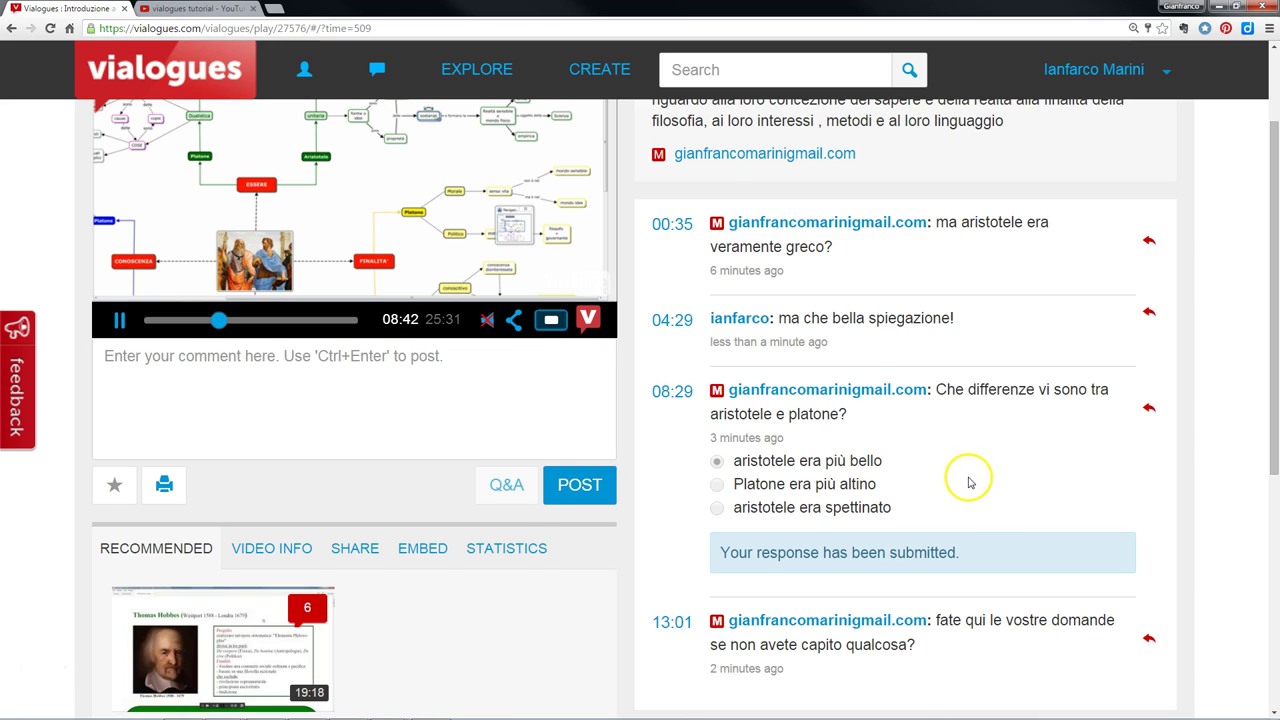
- Jump to the comment at 13:01 and post the reply "non ho capito una cosa, ma dobbiamo studiare veramente questi tizi?" to it
scroll(962, 441, down, 2)
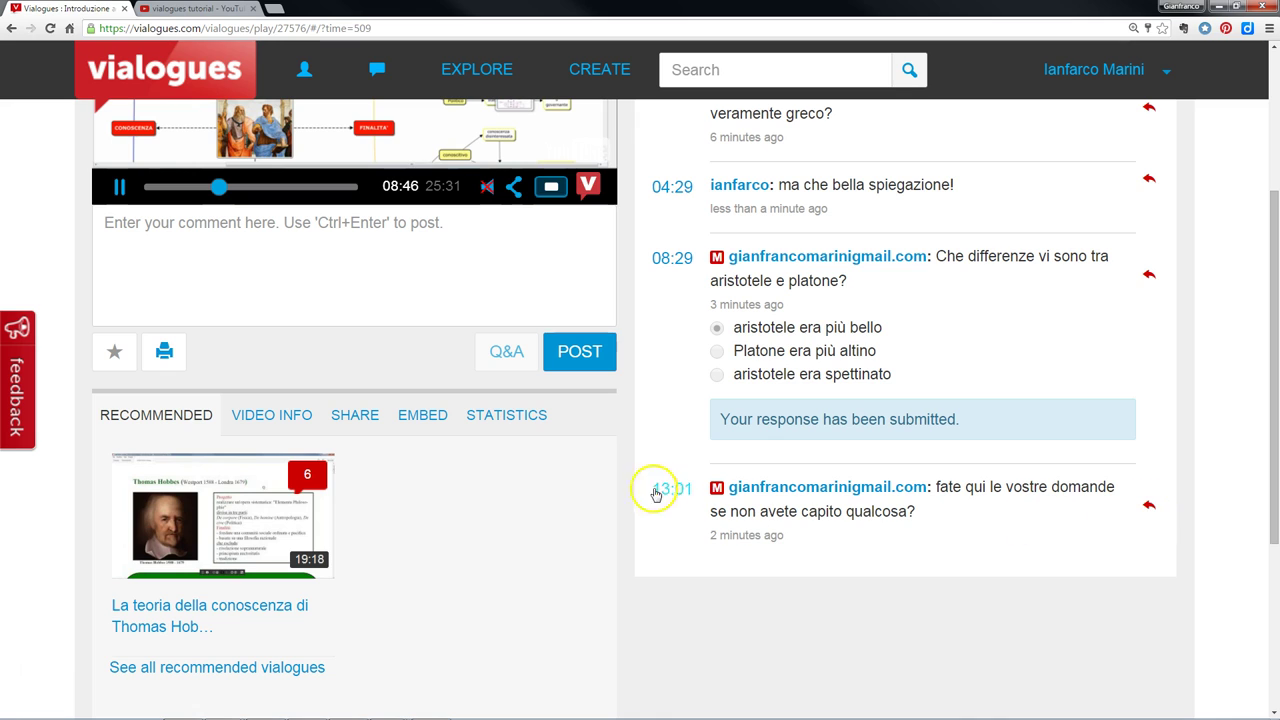
click(665, 489)
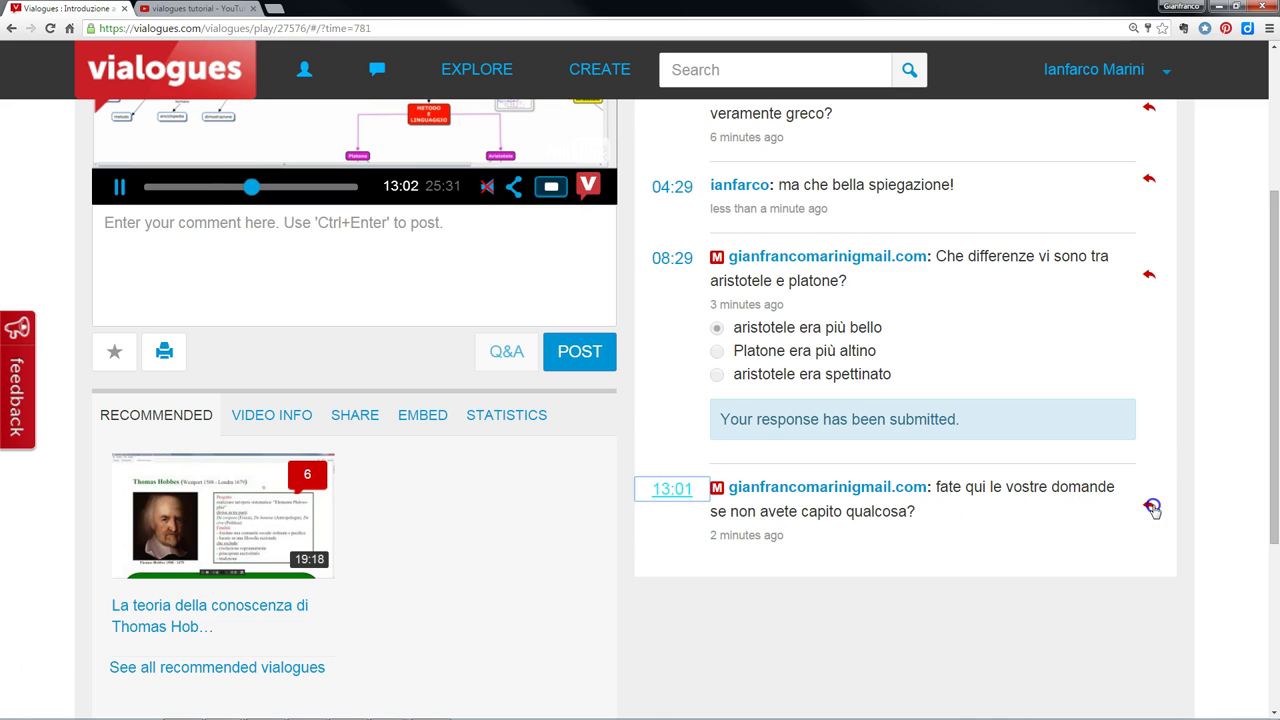
click(1148, 507)
click(1094, 572)
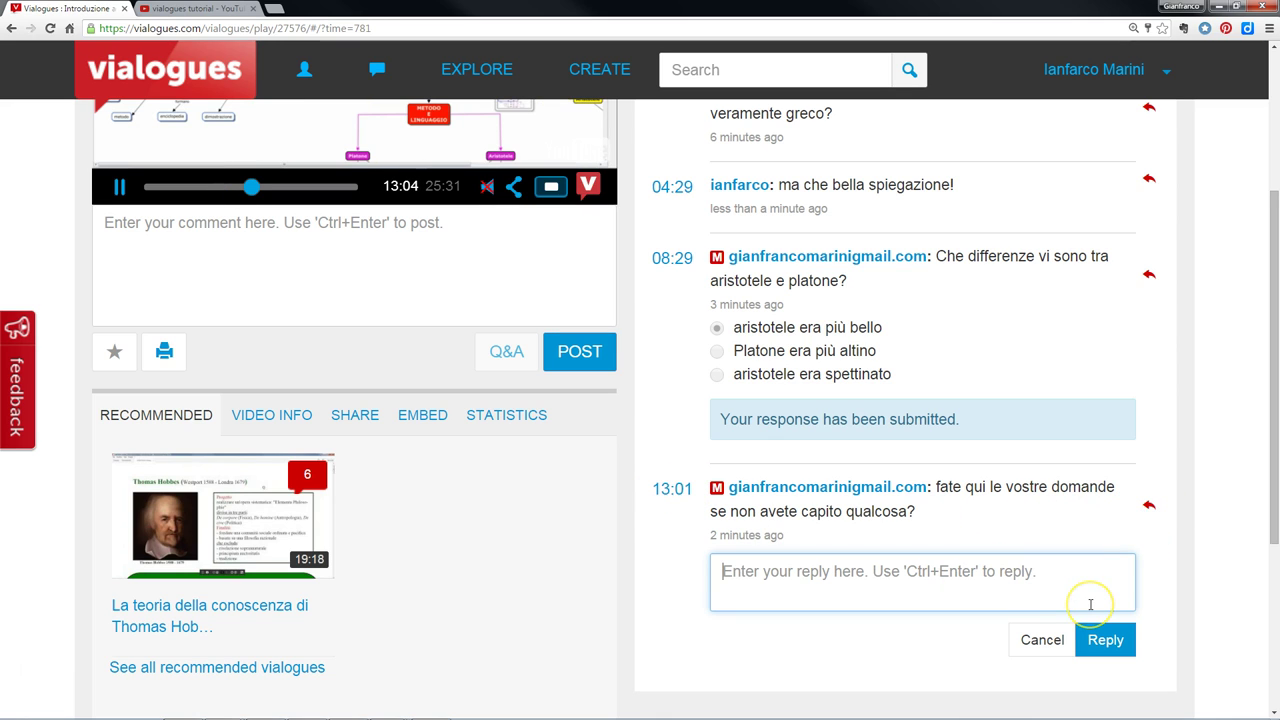
text(non)
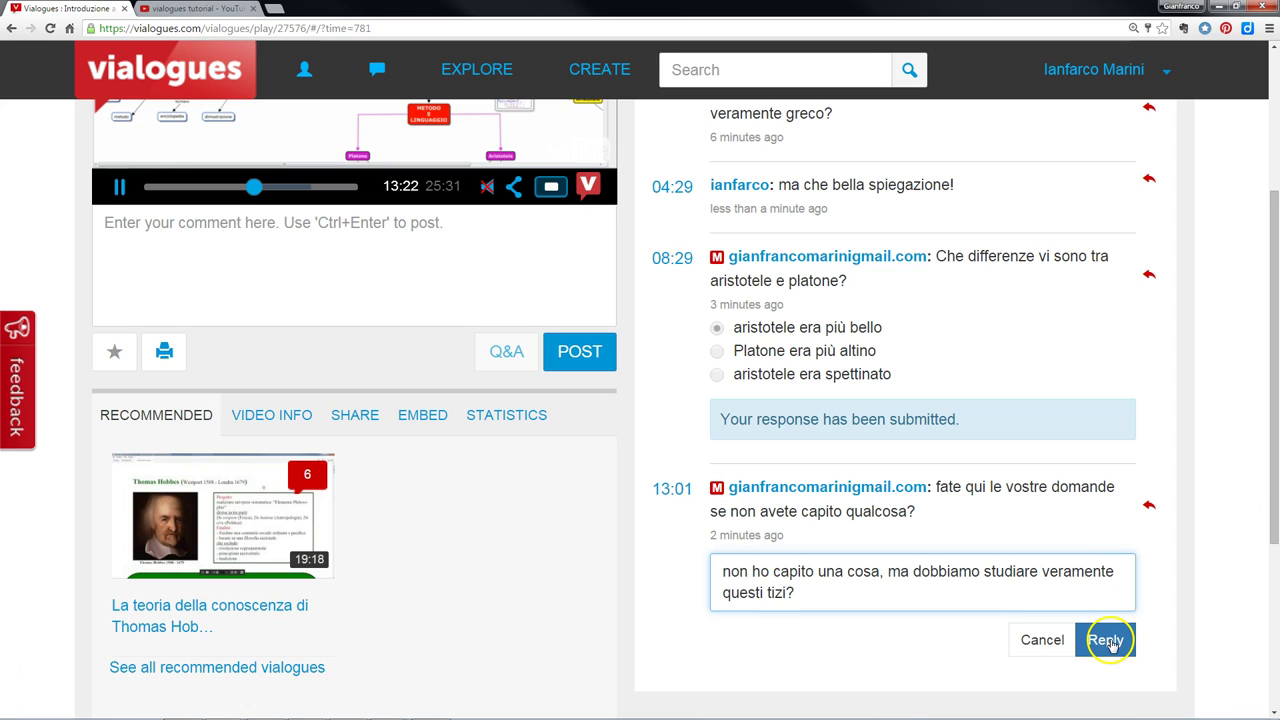
click(1110, 642)
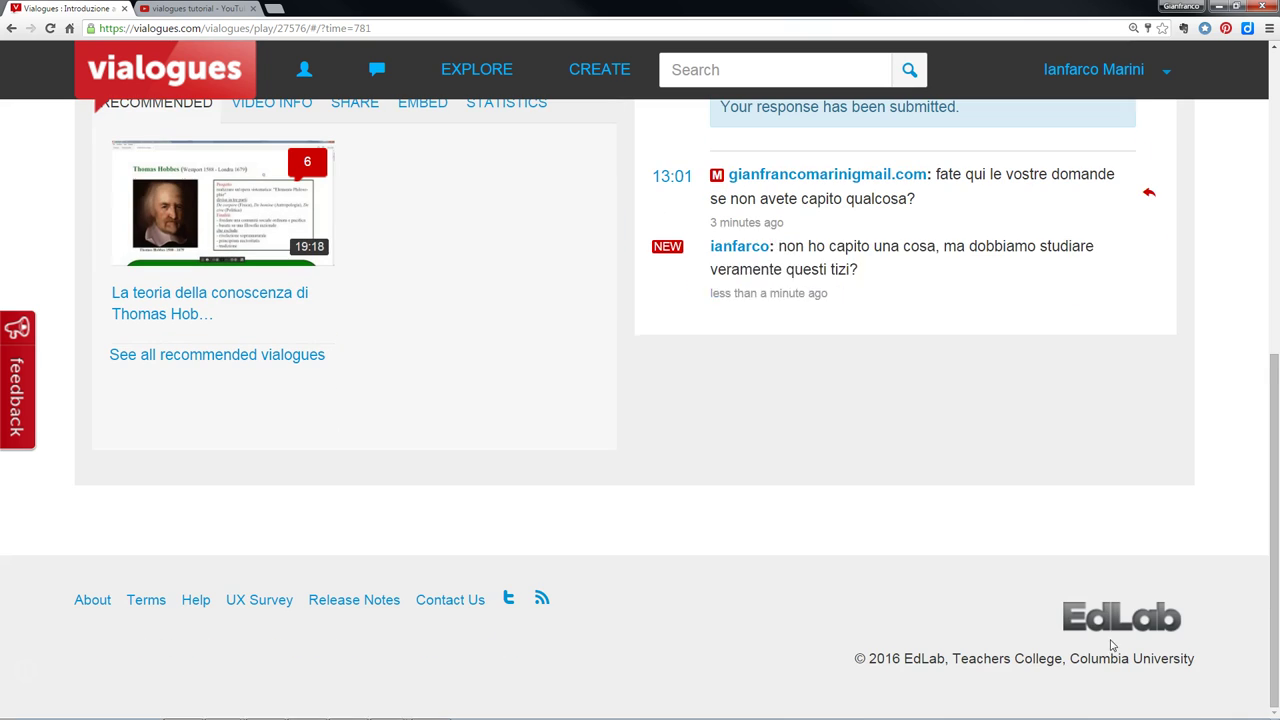
scroll(1105, 640, down, 3)
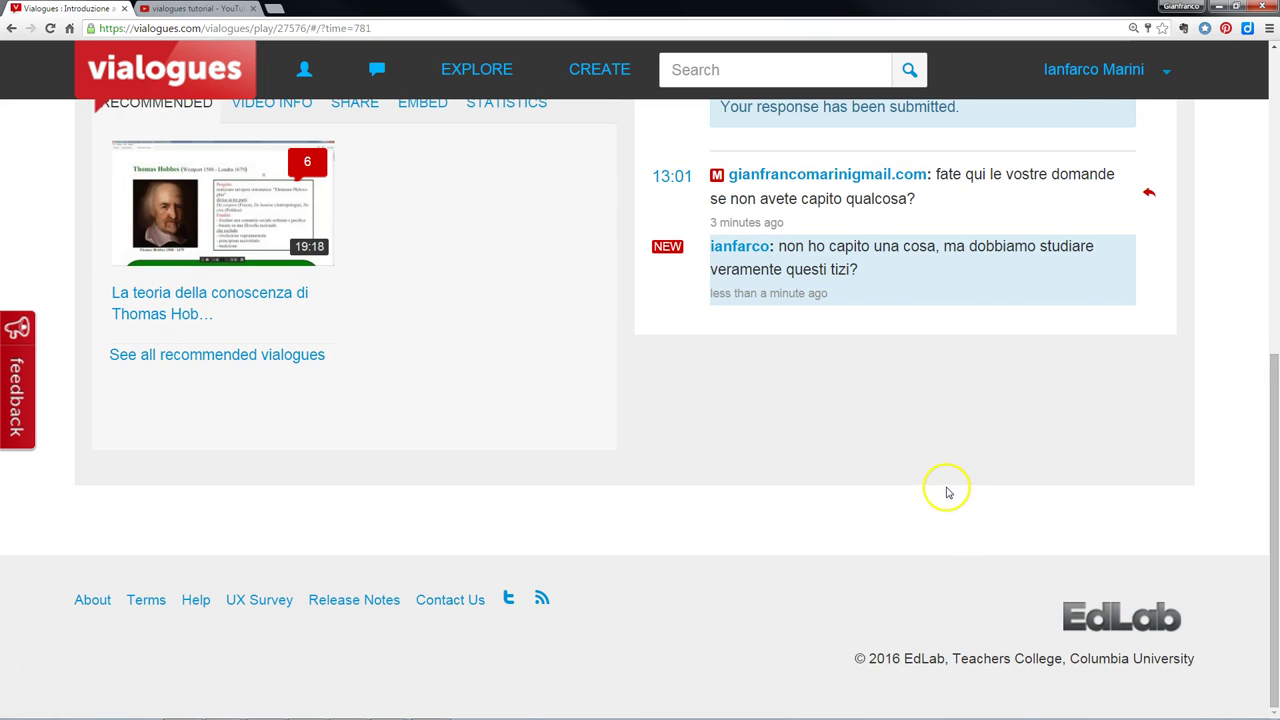
scroll(948, 492, up, 2)
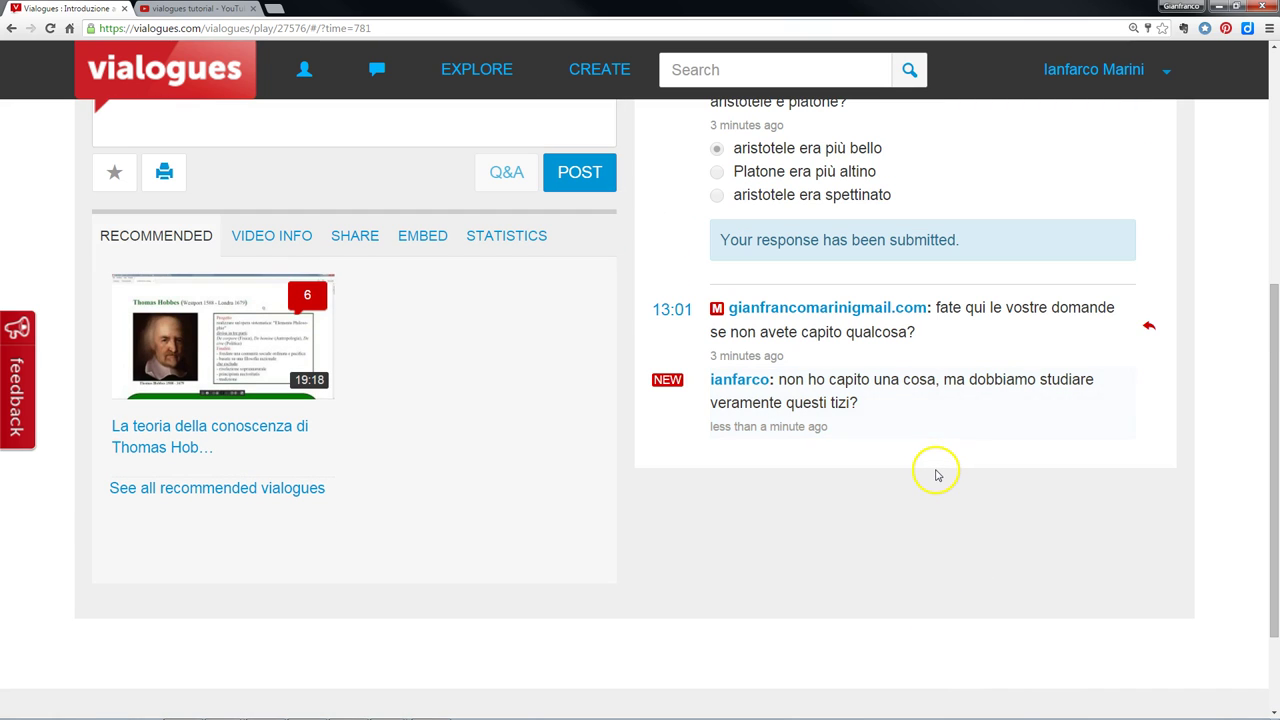
scroll(930, 470, up, 7)
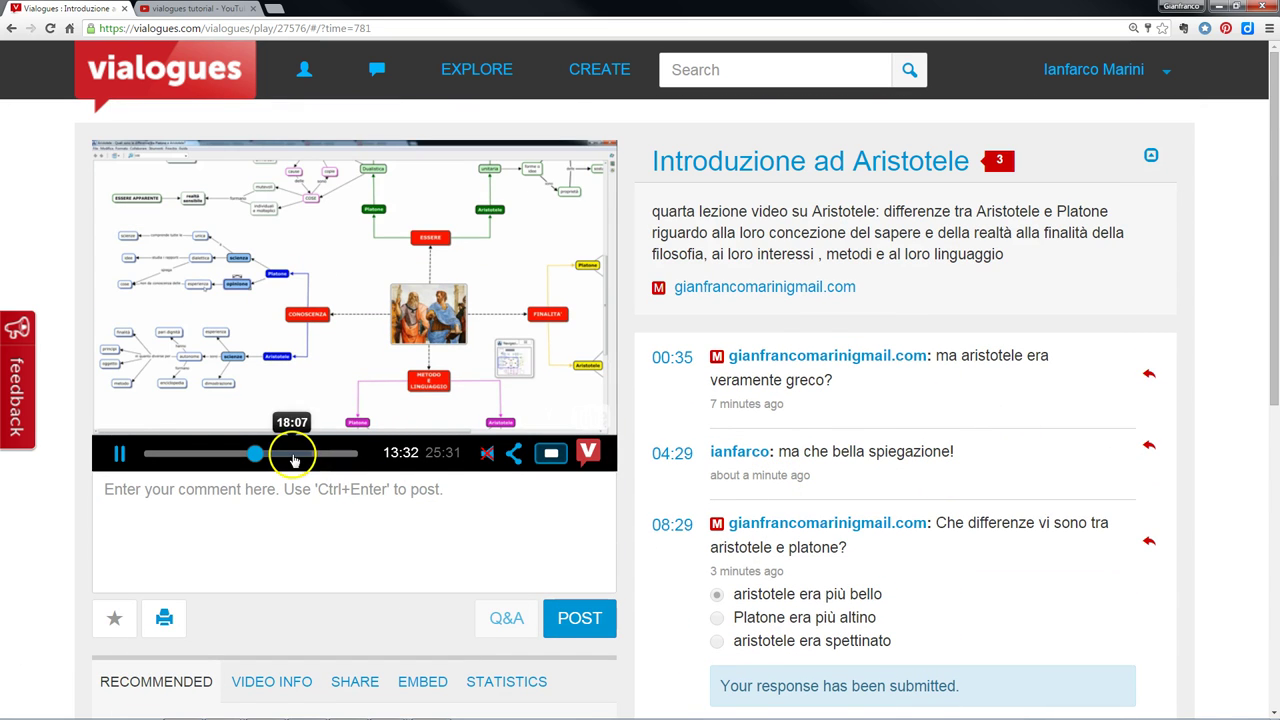
- Jump the video to 18:07 and post the comment "può rispoegarla in classe?" there
click(290, 453)
scroll(546, 528, down, 1)
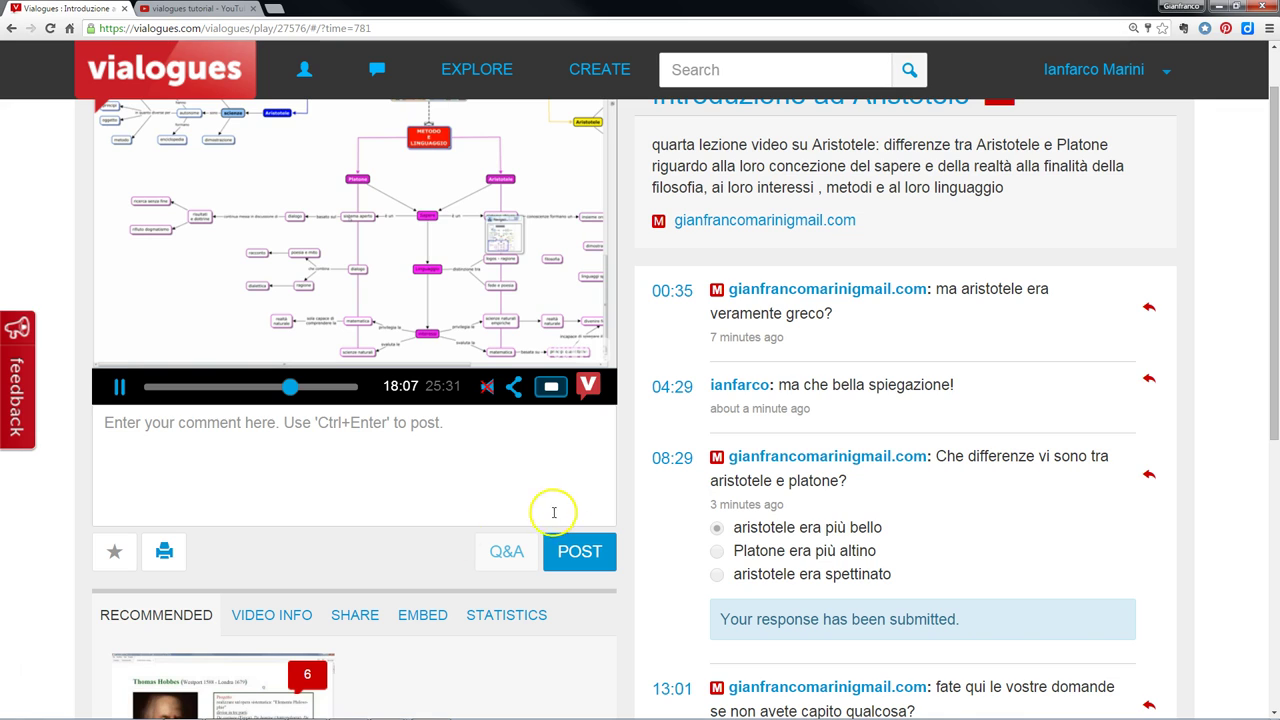
click(284, 486)
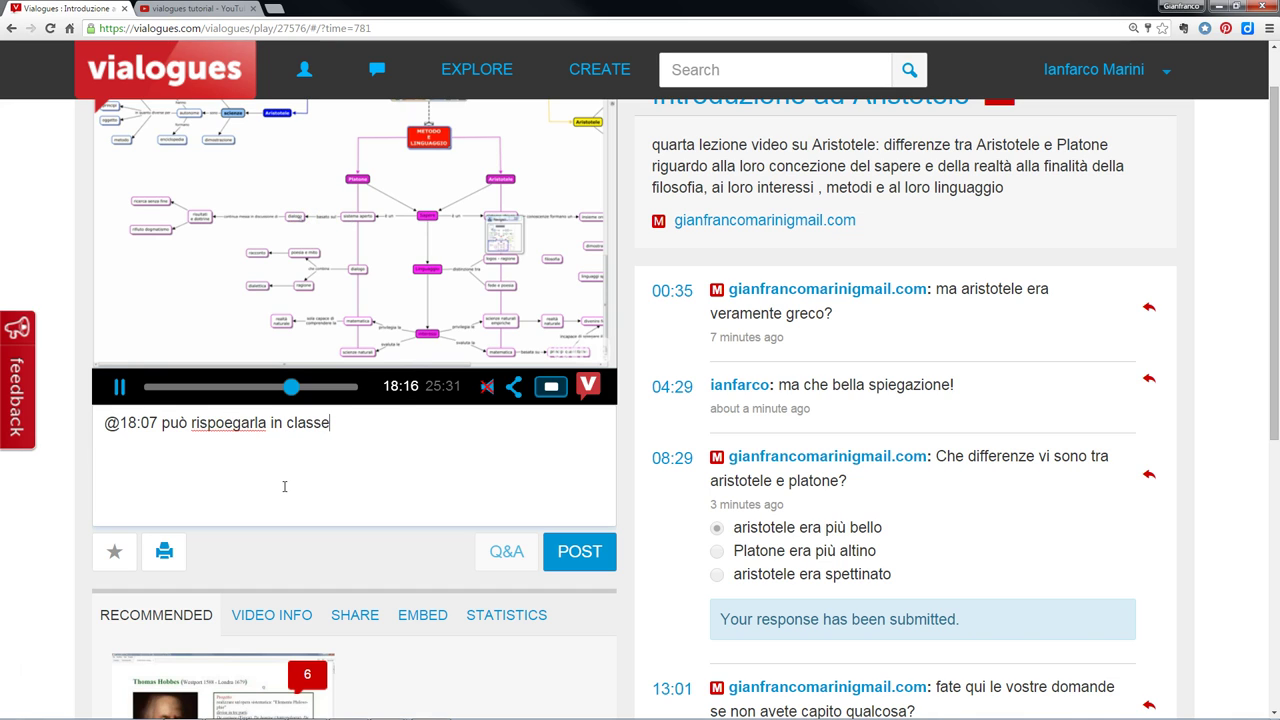
click(580, 551)
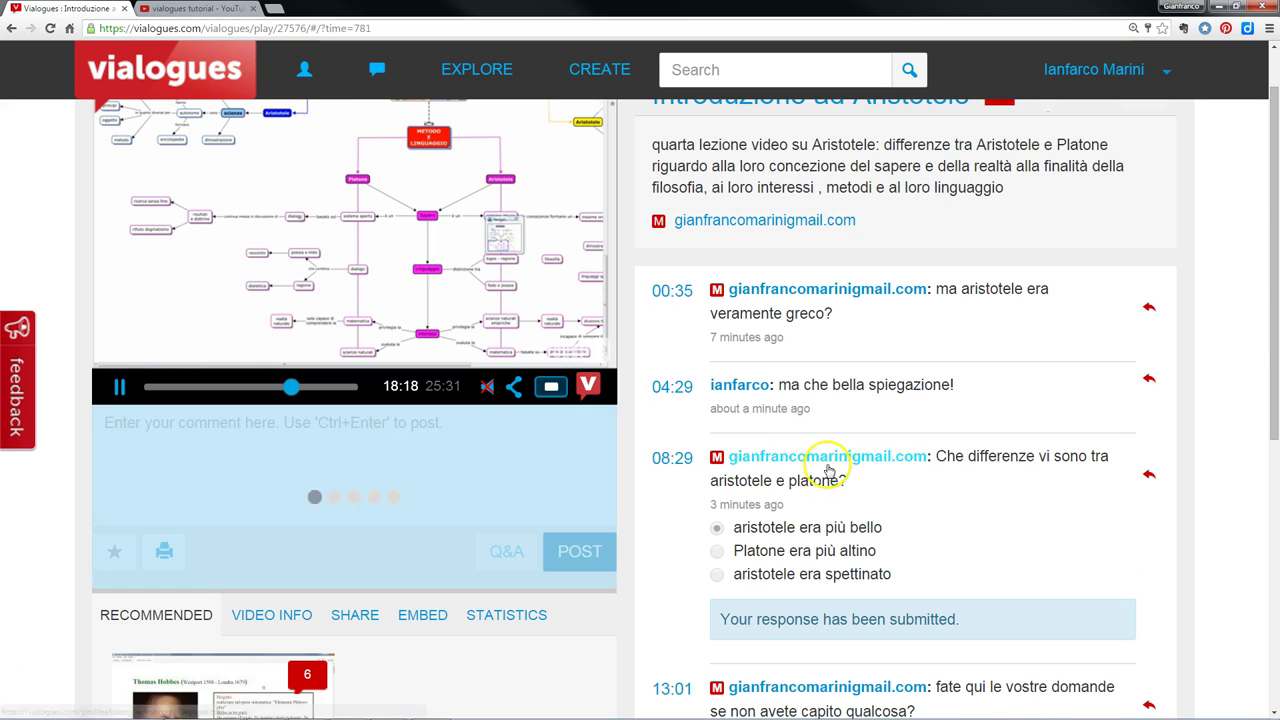
- Reply "era un alieno proveniente da un'altra galassia" to the comment at 00:35
scroll(829, 540, up, 6)
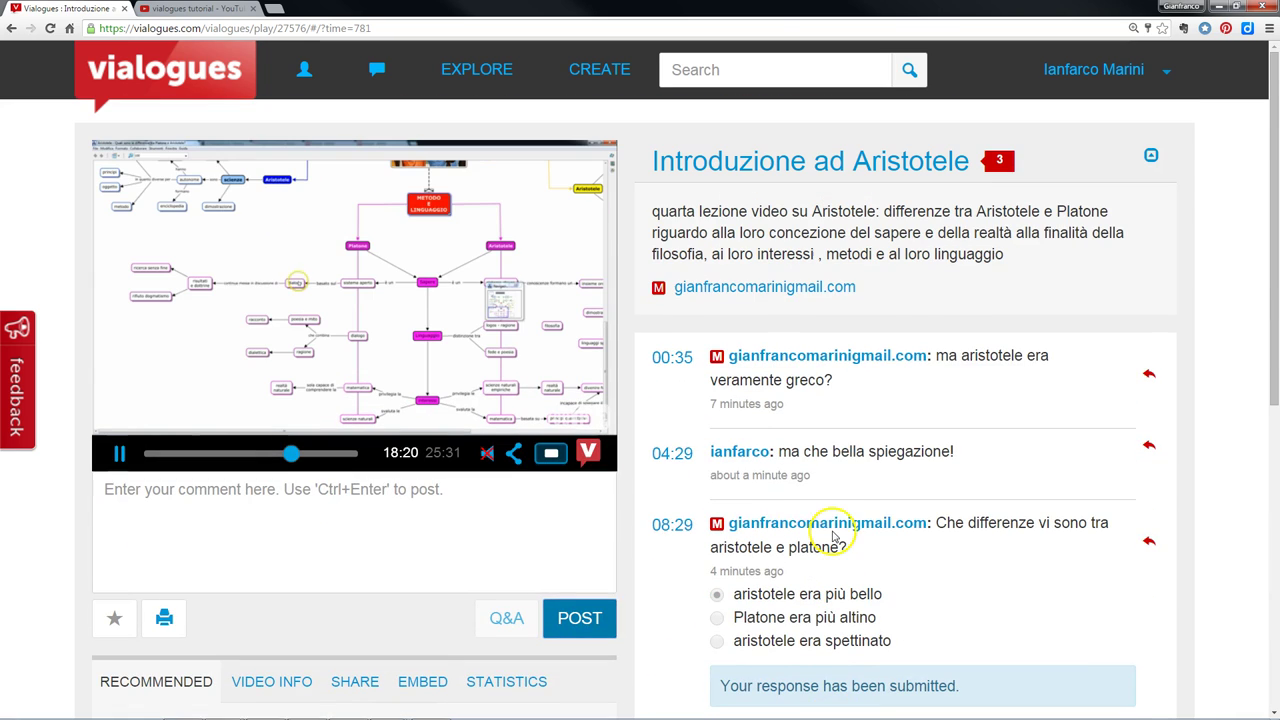
click(1150, 375)
click(810, 450)
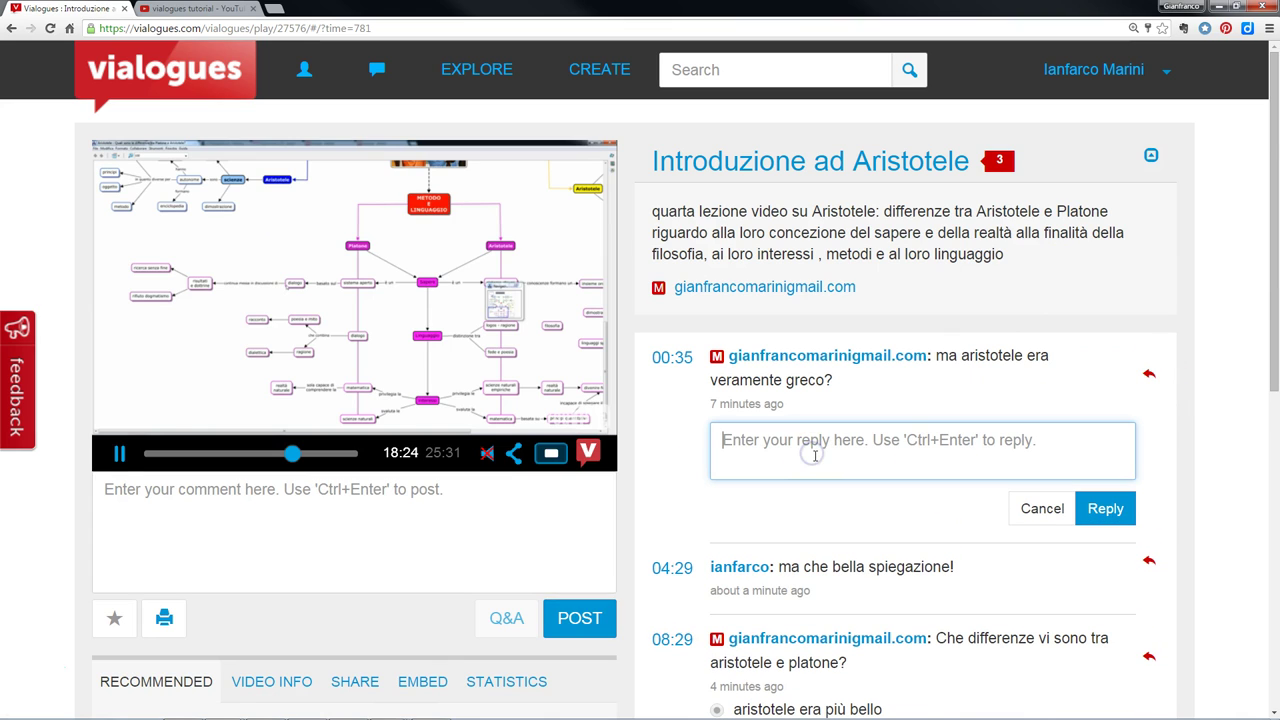
text(er)
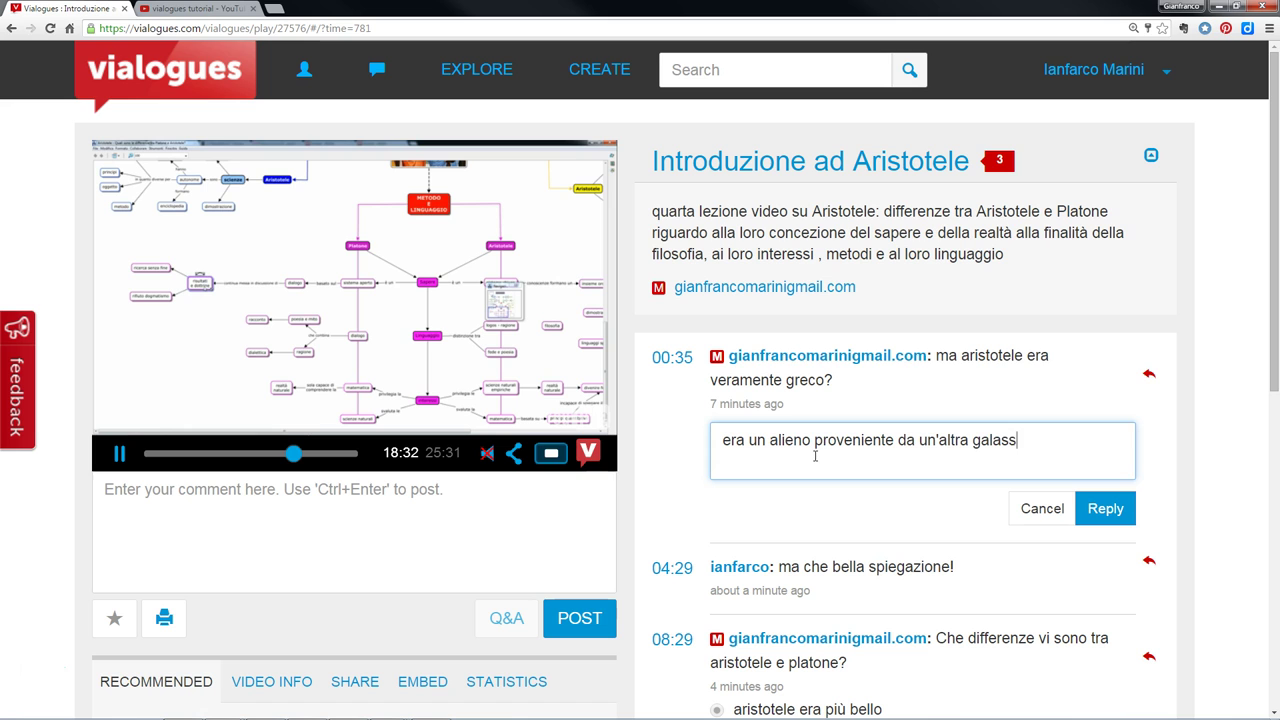
click(1103, 508)
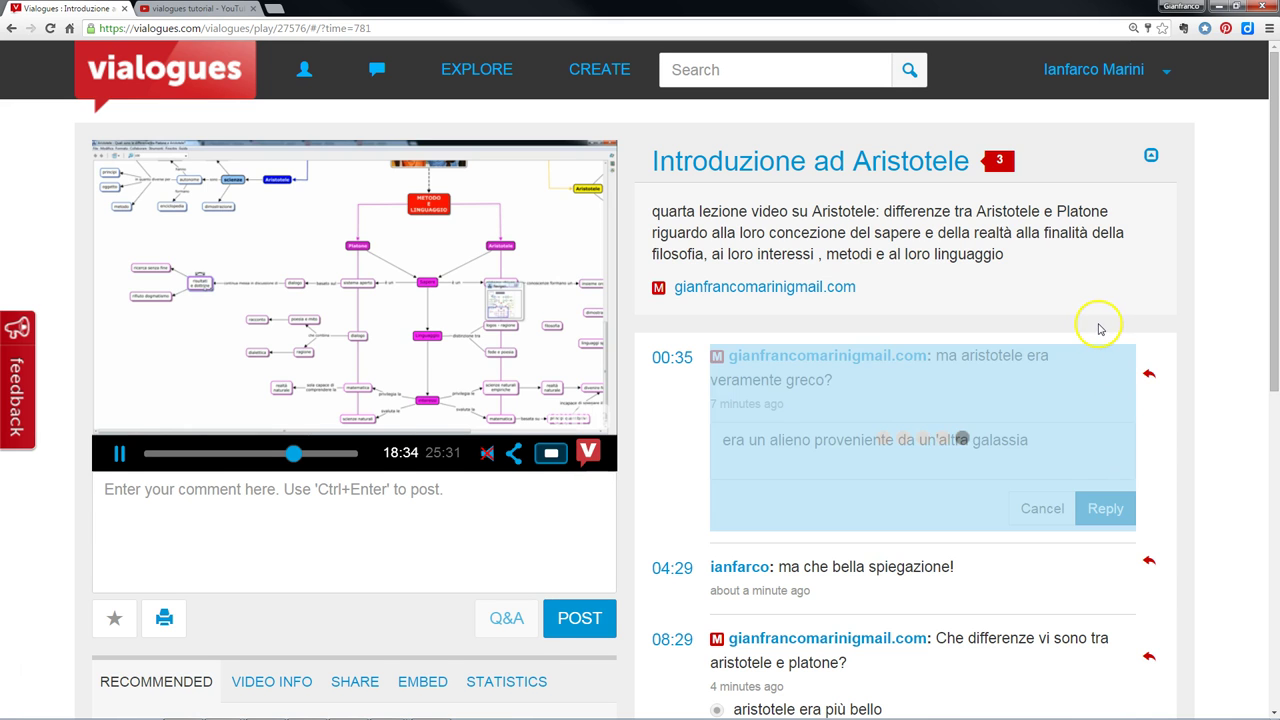
- Sign out of the participant account and log in with the moderator's e-mail and account password
click(1166, 70)
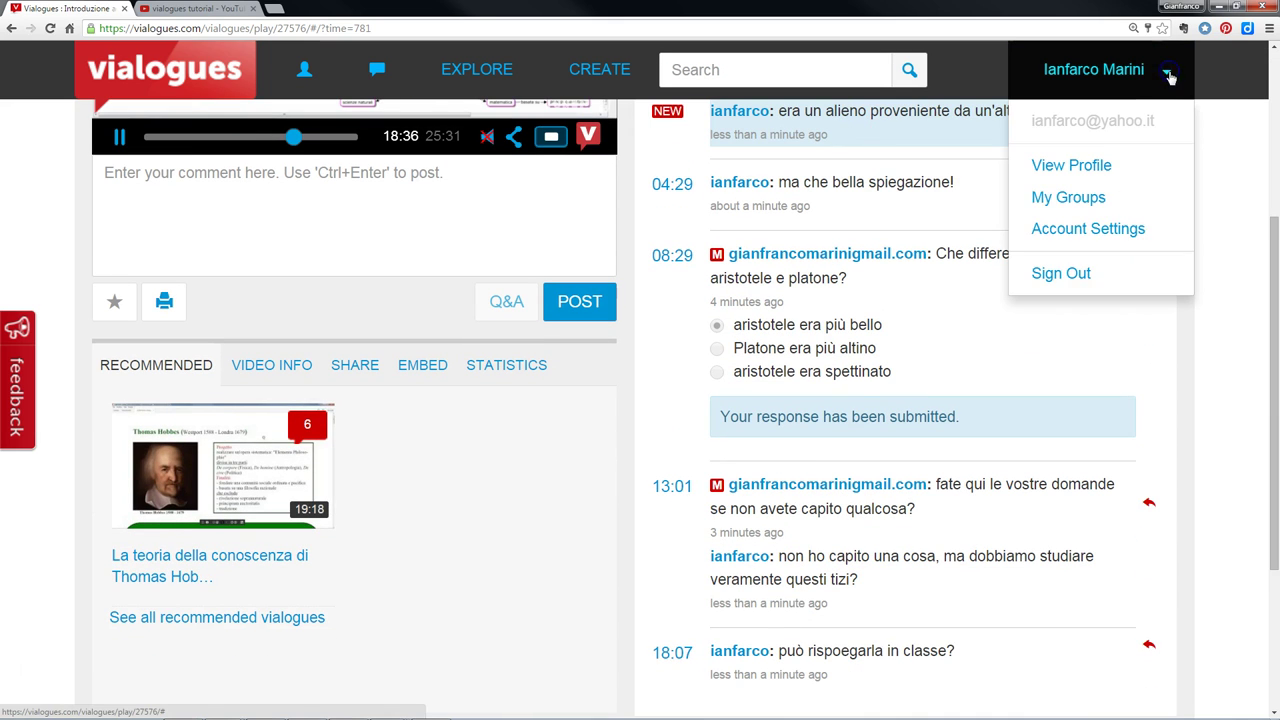
click(1048, 276)
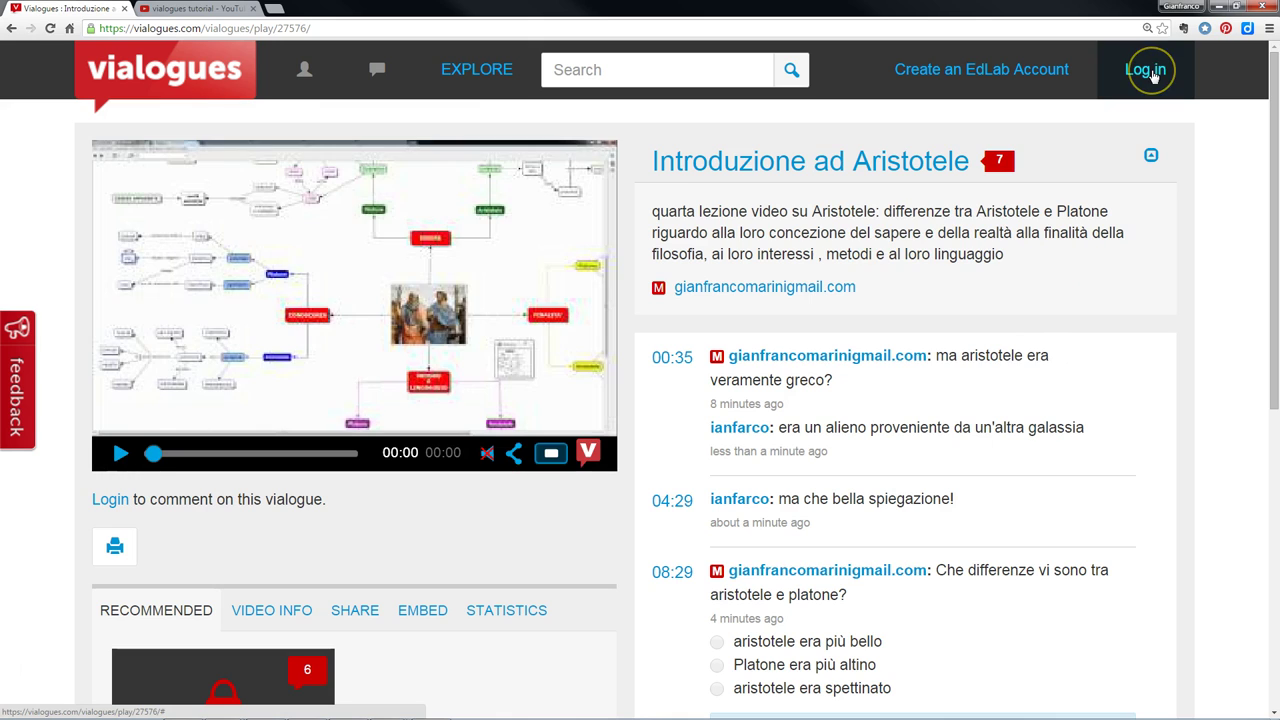
click(1150, 72)
click(972, 186)
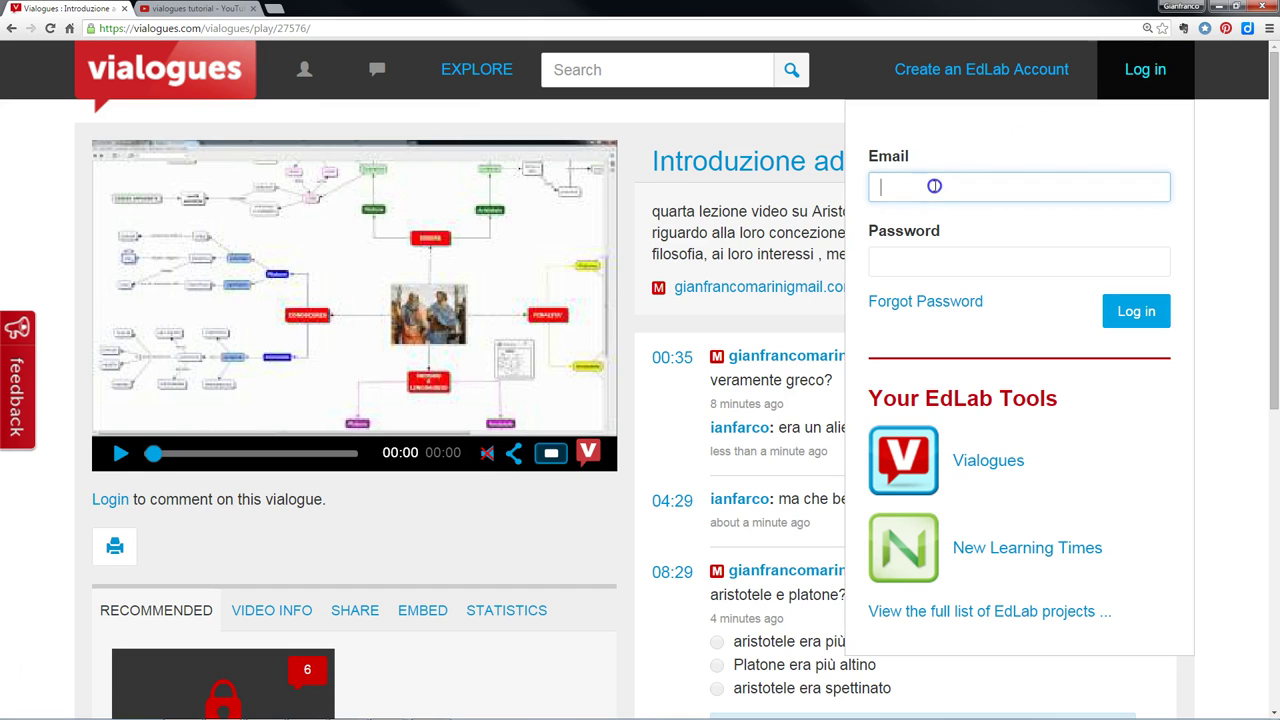
click(947, 218)
click(935, 257)
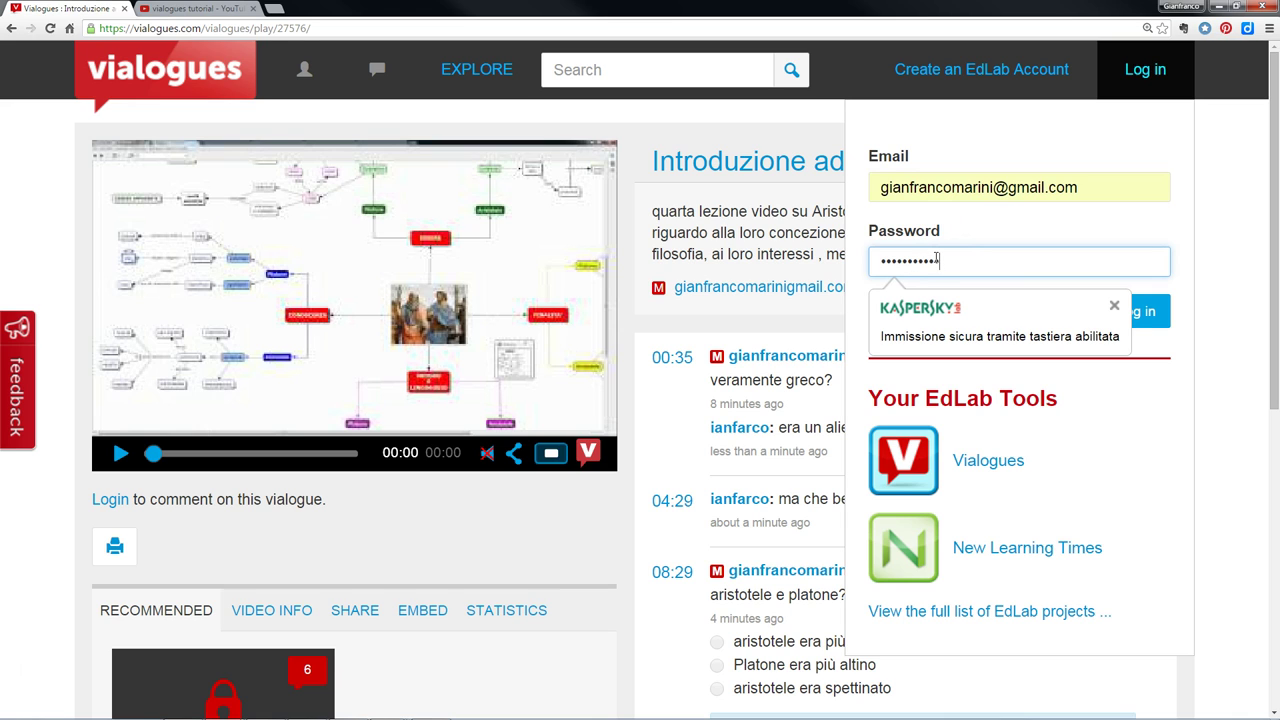
click(1148, 312)
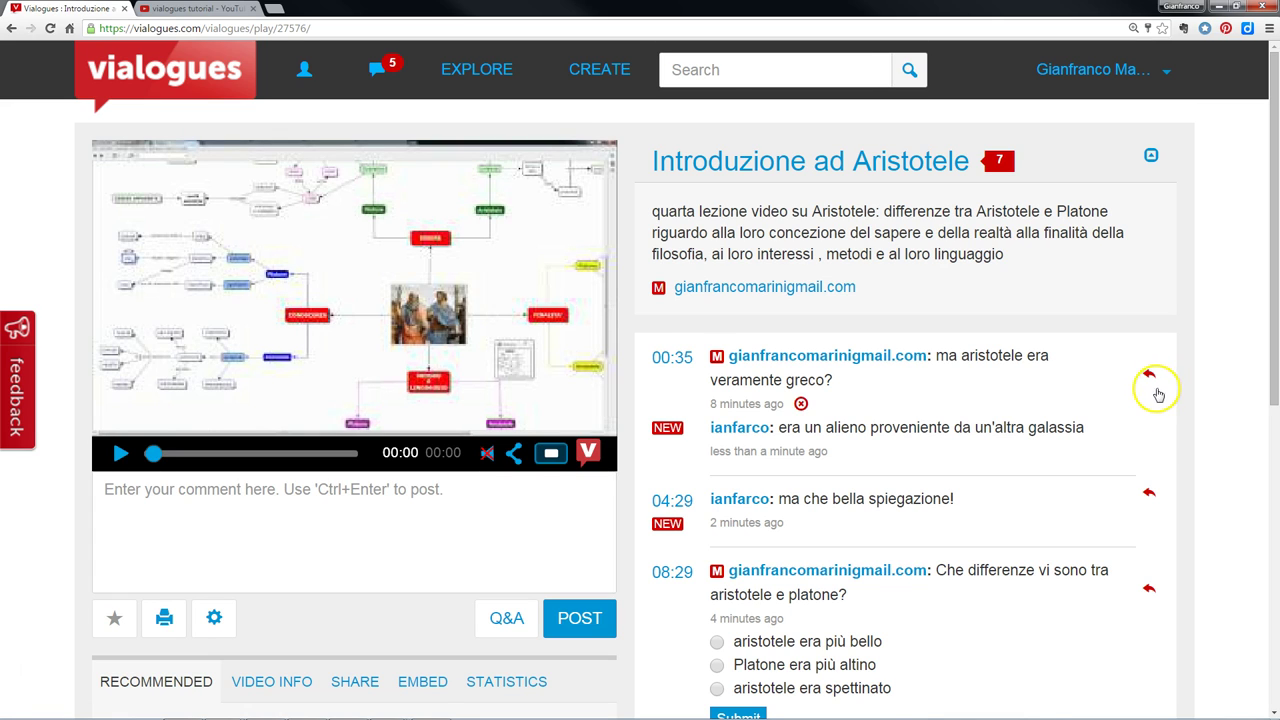
- View the moderator's notifications about new comments and replies, then close the list
scroll(1133, 345, down, 1)
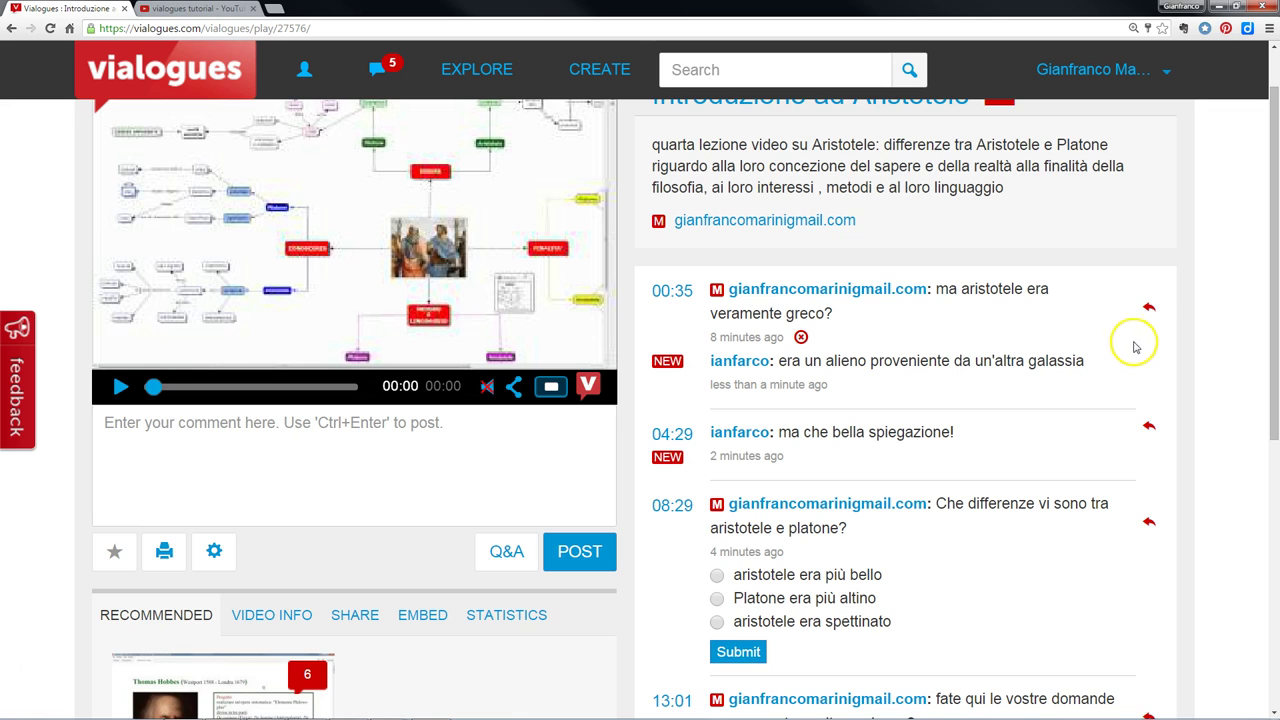
scroll(1115, 340, up, 1)
click(380, 71)
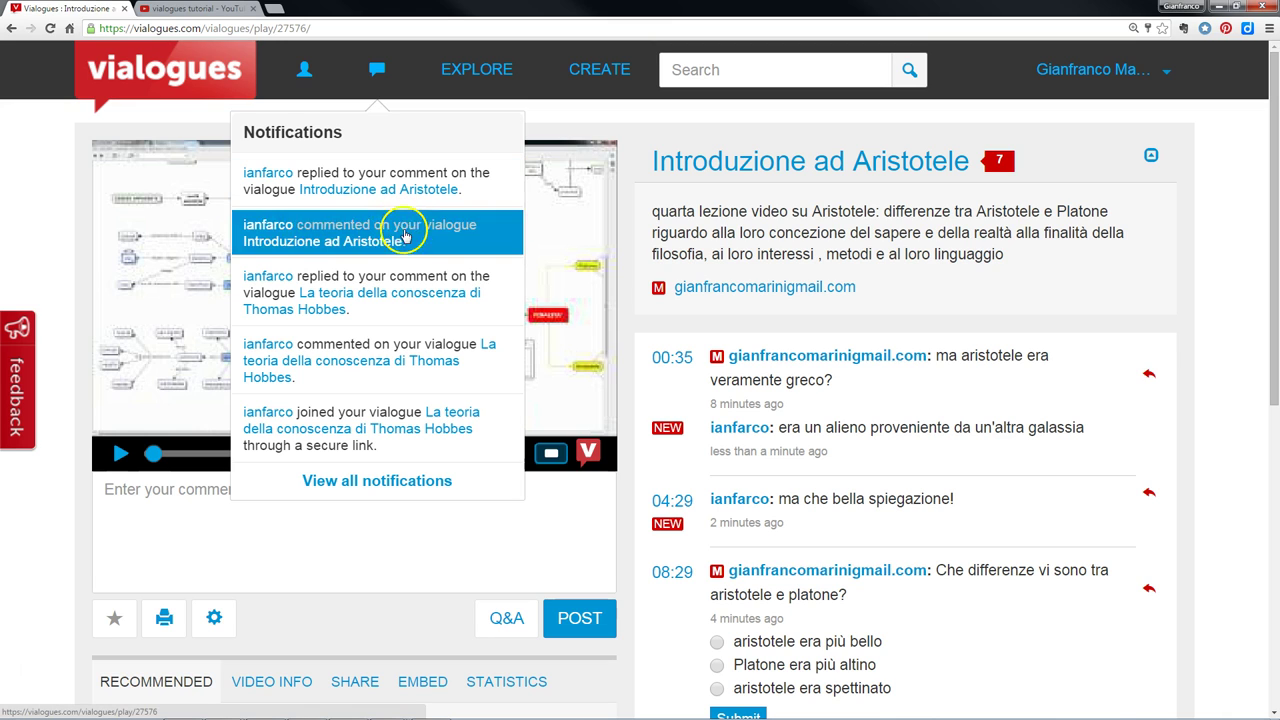
click(1219, 252)
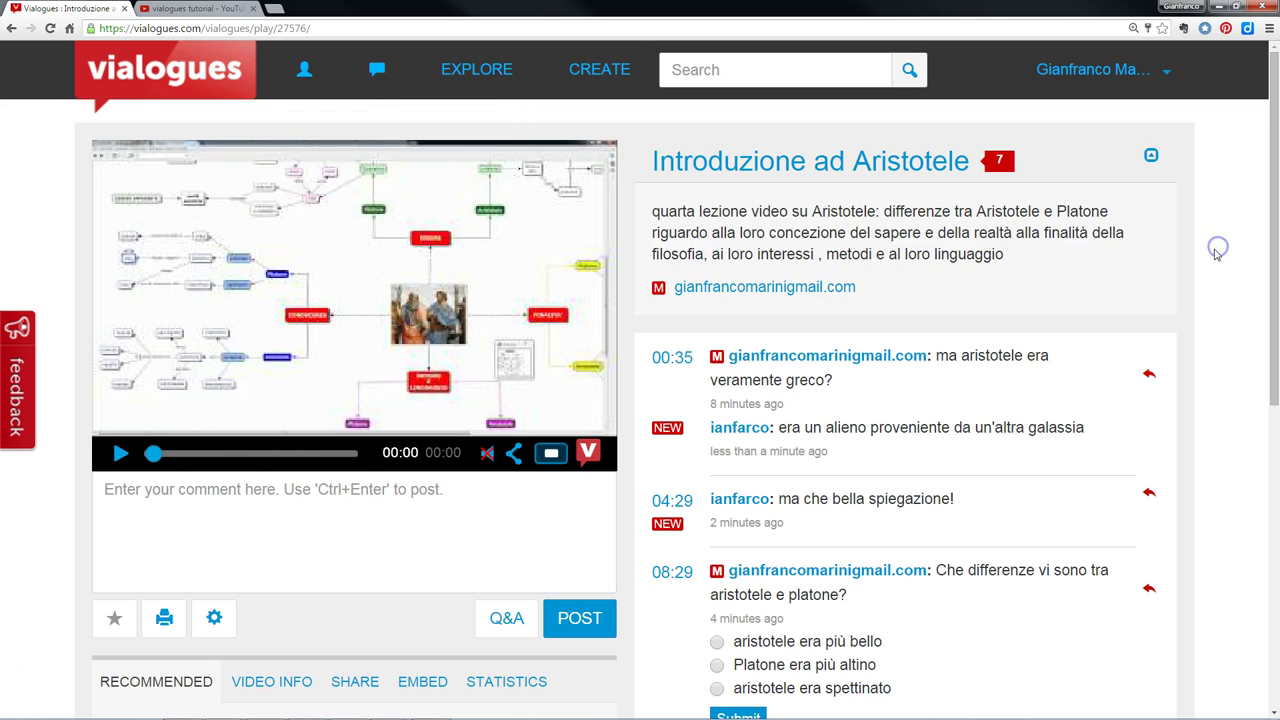
- View the profile of the participant who replied at 00:35 and return to the vialogue
scroll(1217, 254, down, 2)
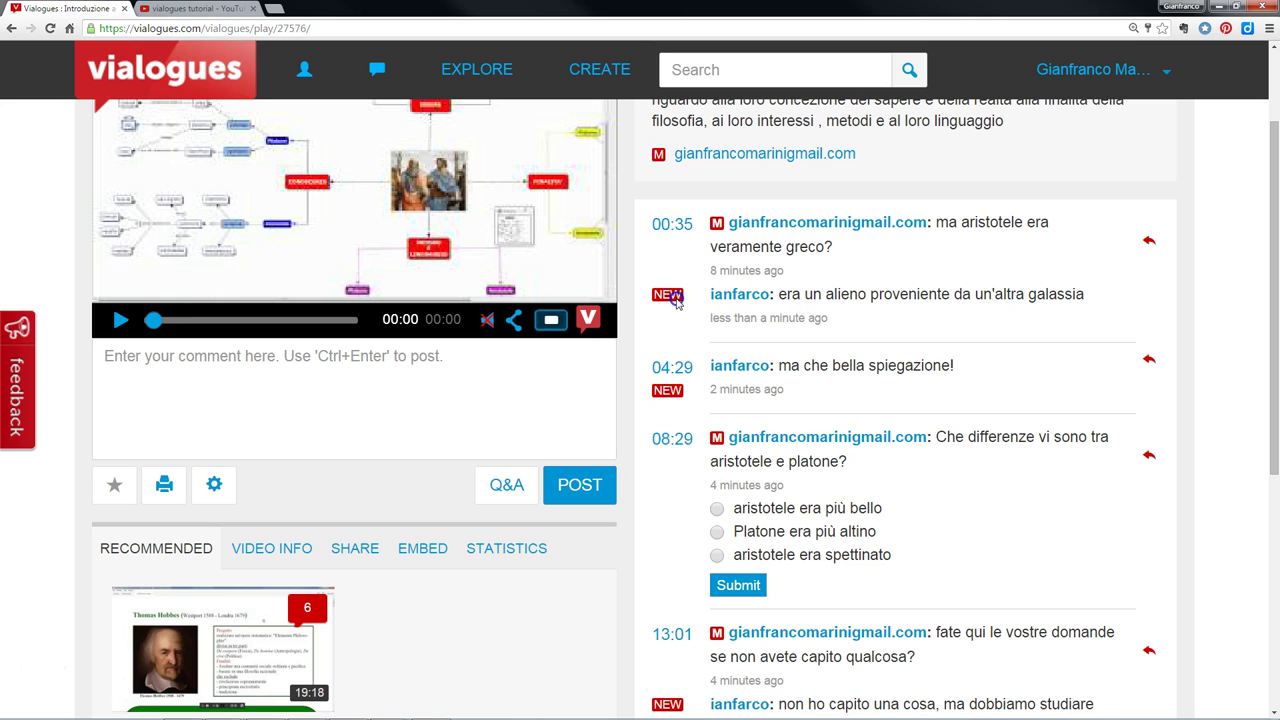
click(733, 294)
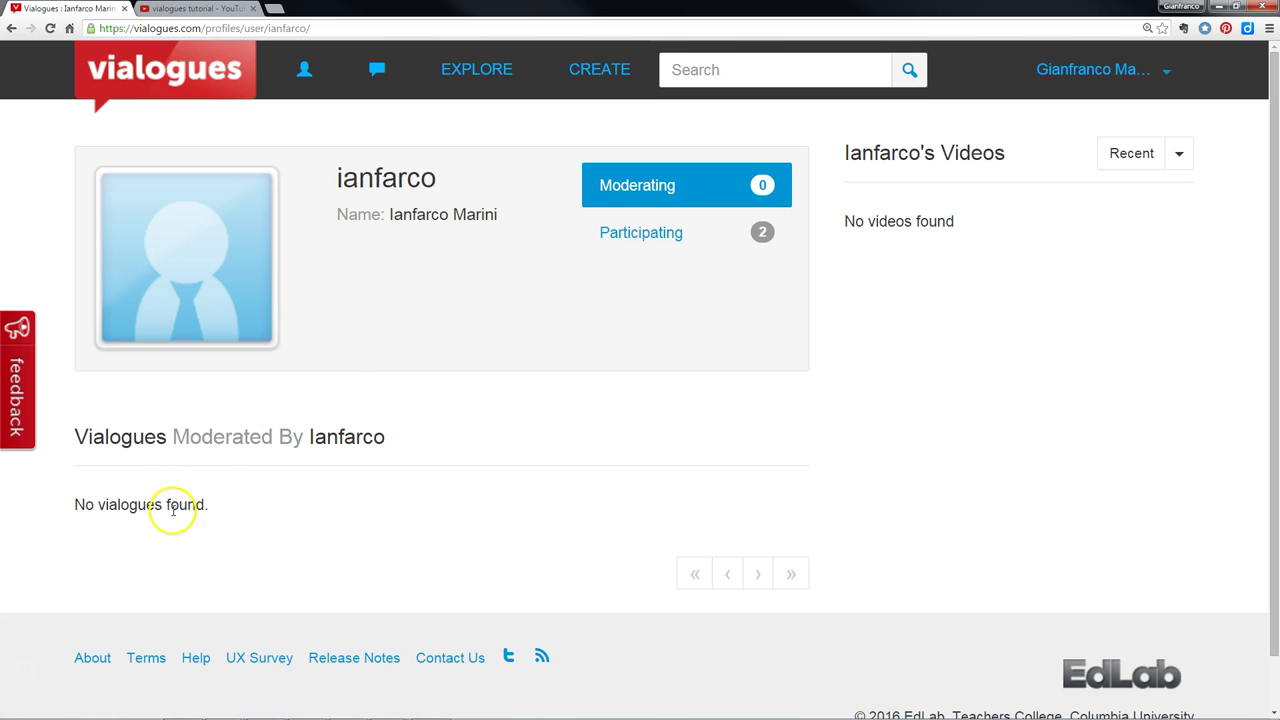
click(12, 28)
- Examine the participant's comments, the poll at 08:29 and the replies down to 18:07 in the discussion
scroll(876, 372, down, 1)
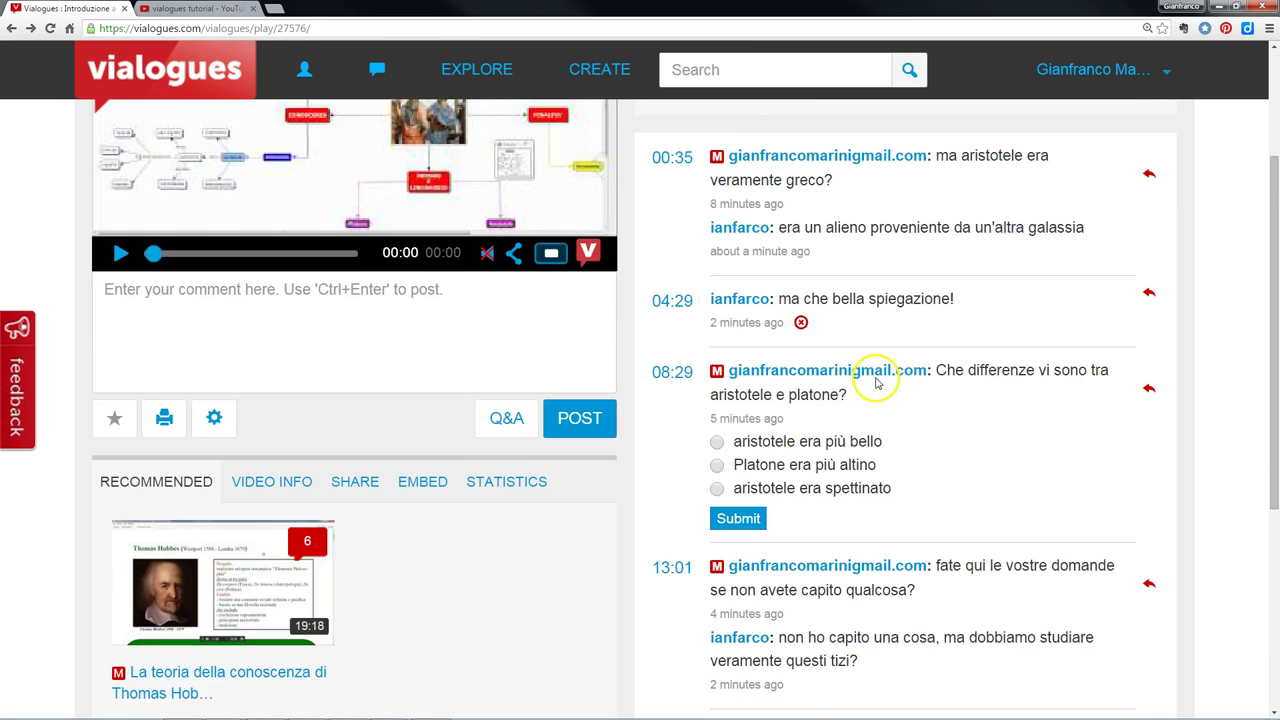
scroll(880, 393, up, 1)
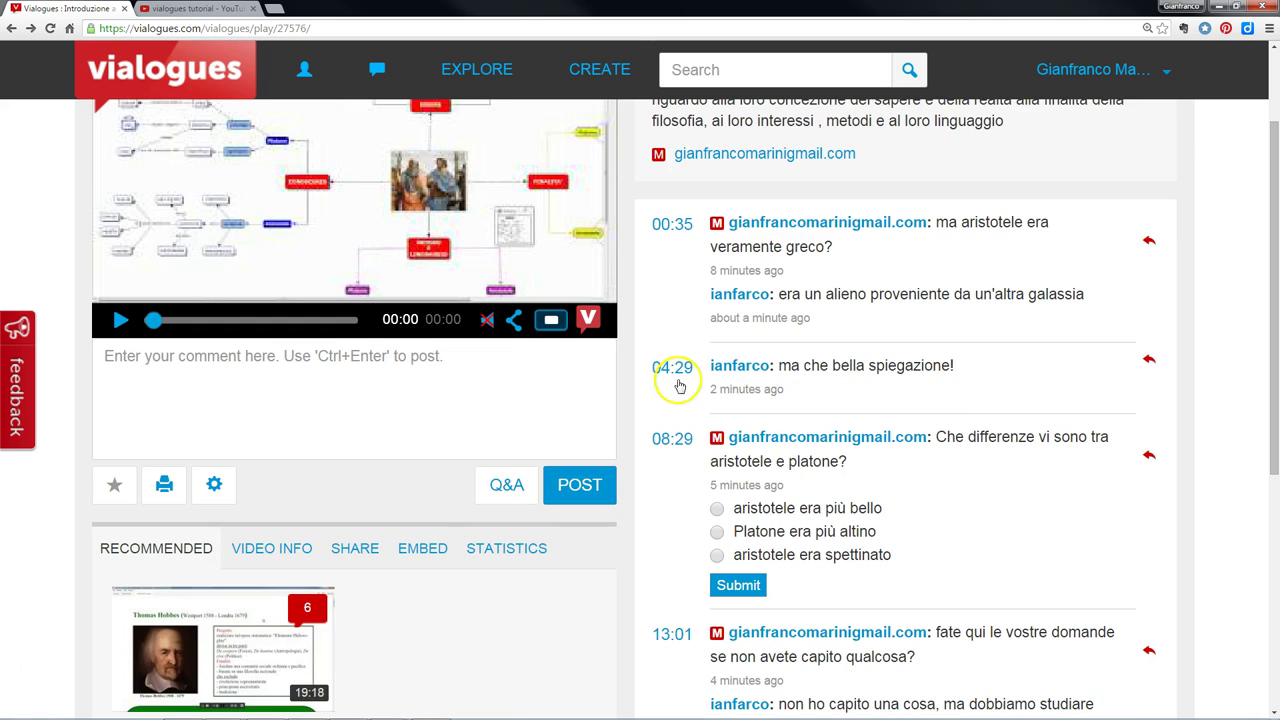
click(672, 438)
scroll(1044, 560, down, 1)
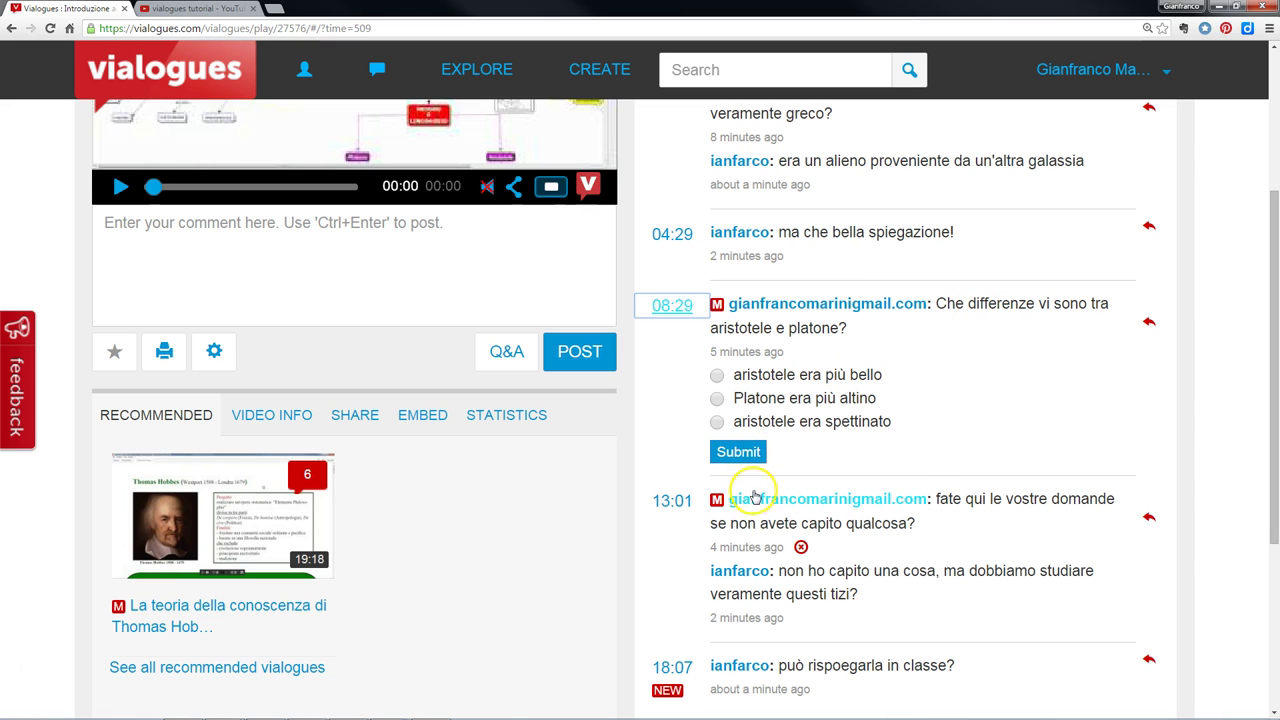
scroll(762, 516, down, 1)
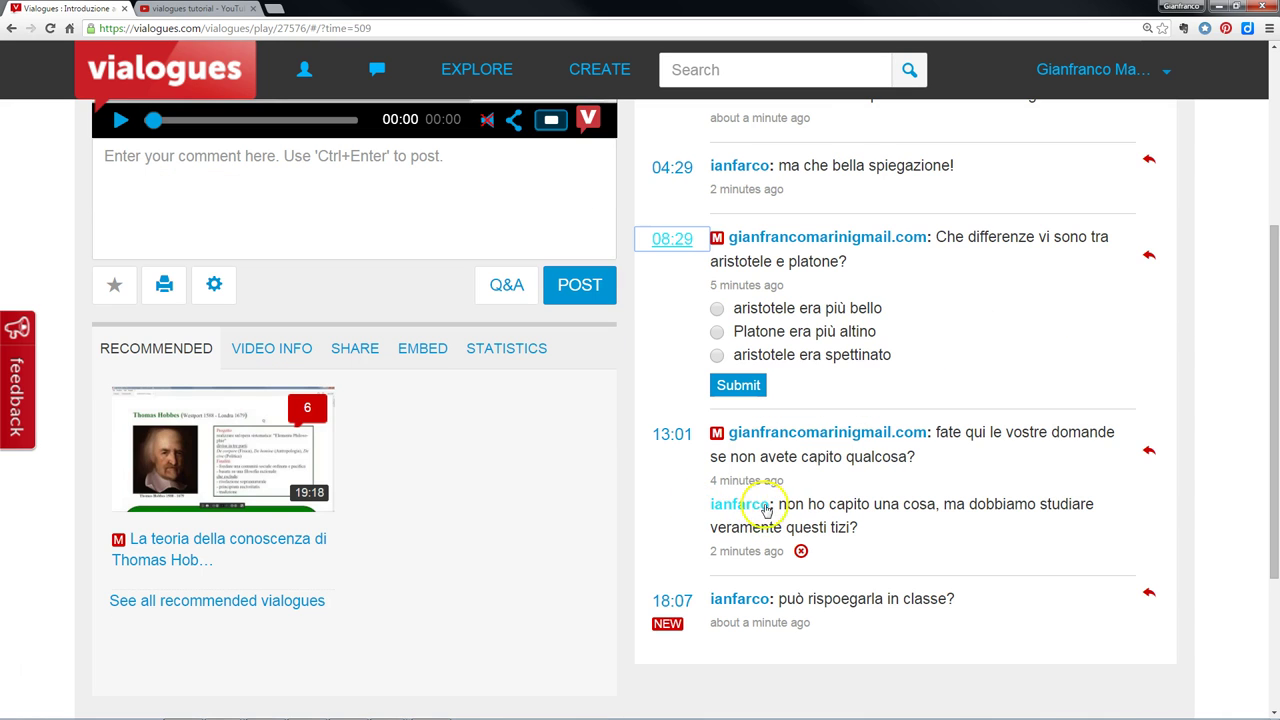
click(754, 514)
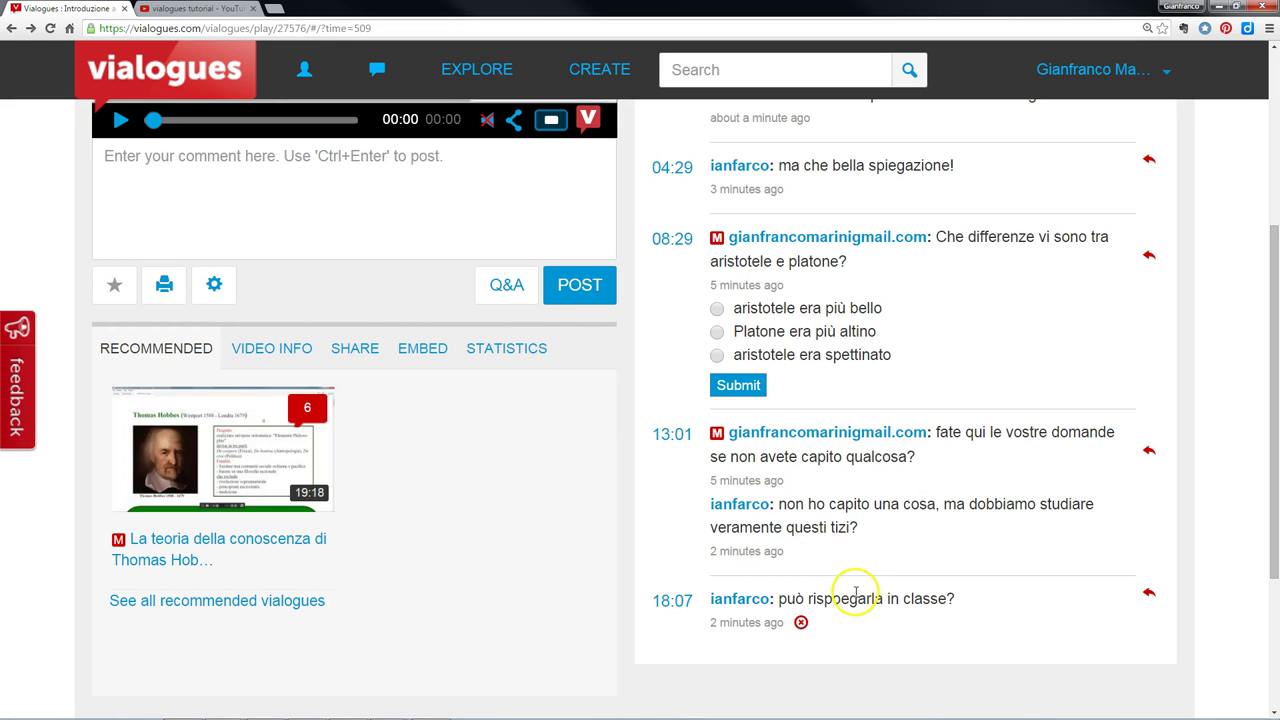
- Post the reply "si dovete studiare tutto" to the comment at 13:01
click(1148, 453)
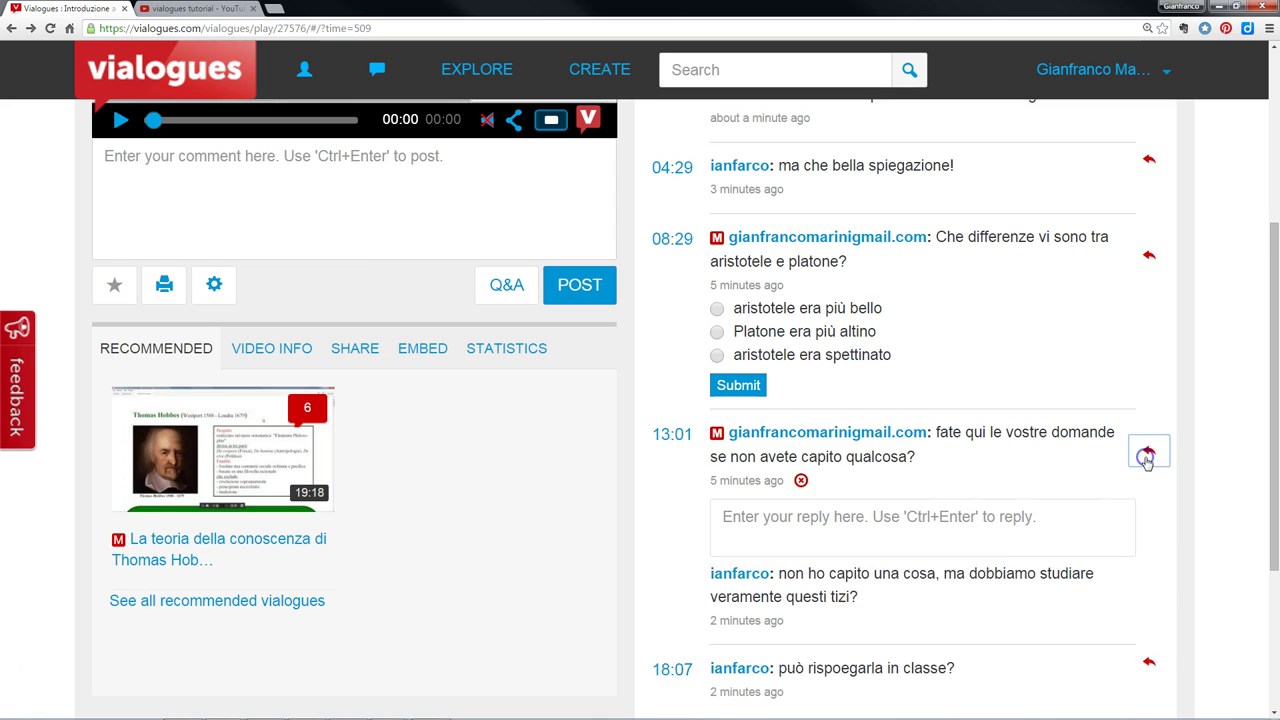
click(953, 537)
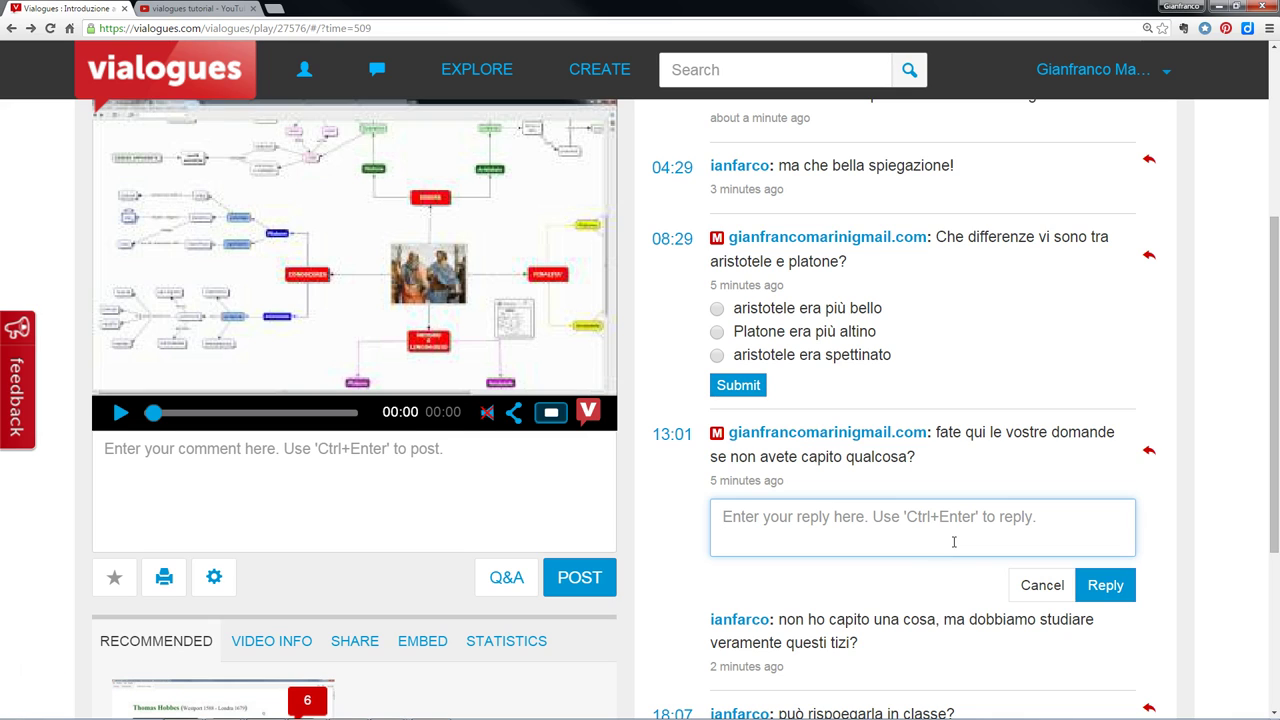
text(i)
key(BackSpace)
text(s)
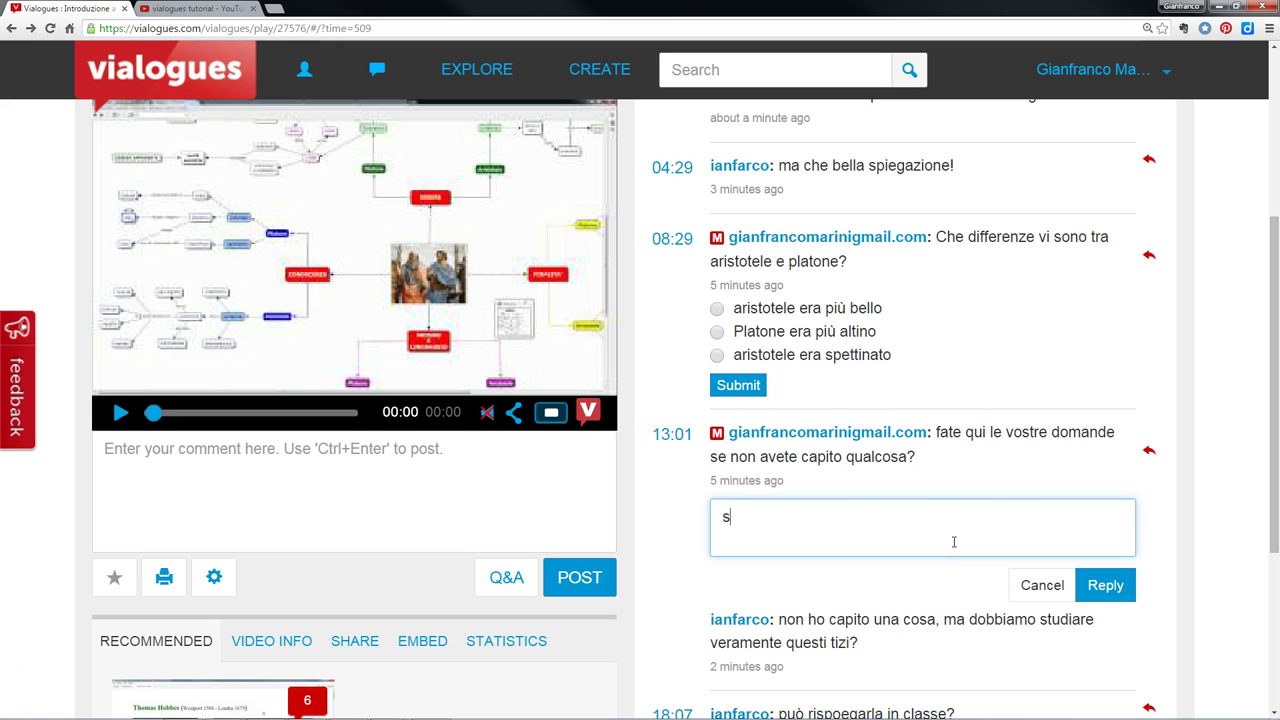
text(i dovete studiare tutto)
click(1105, 585)
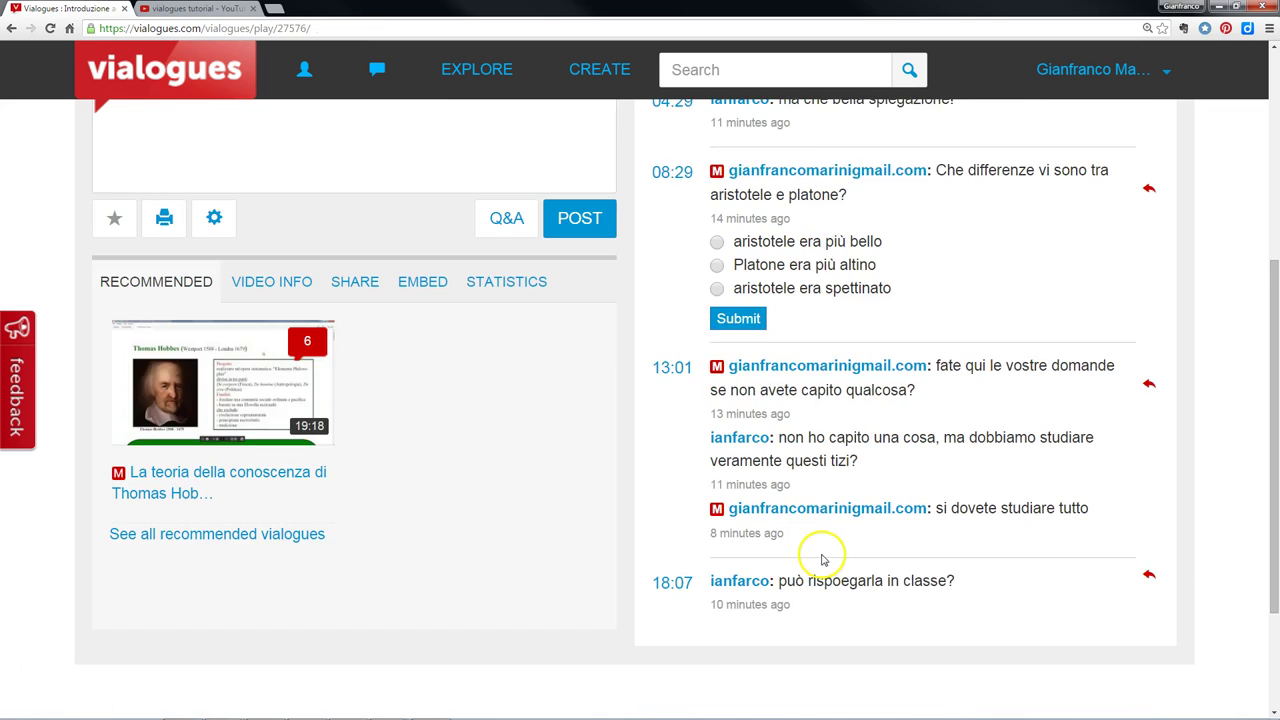
scroll(896, 553, up, 4)
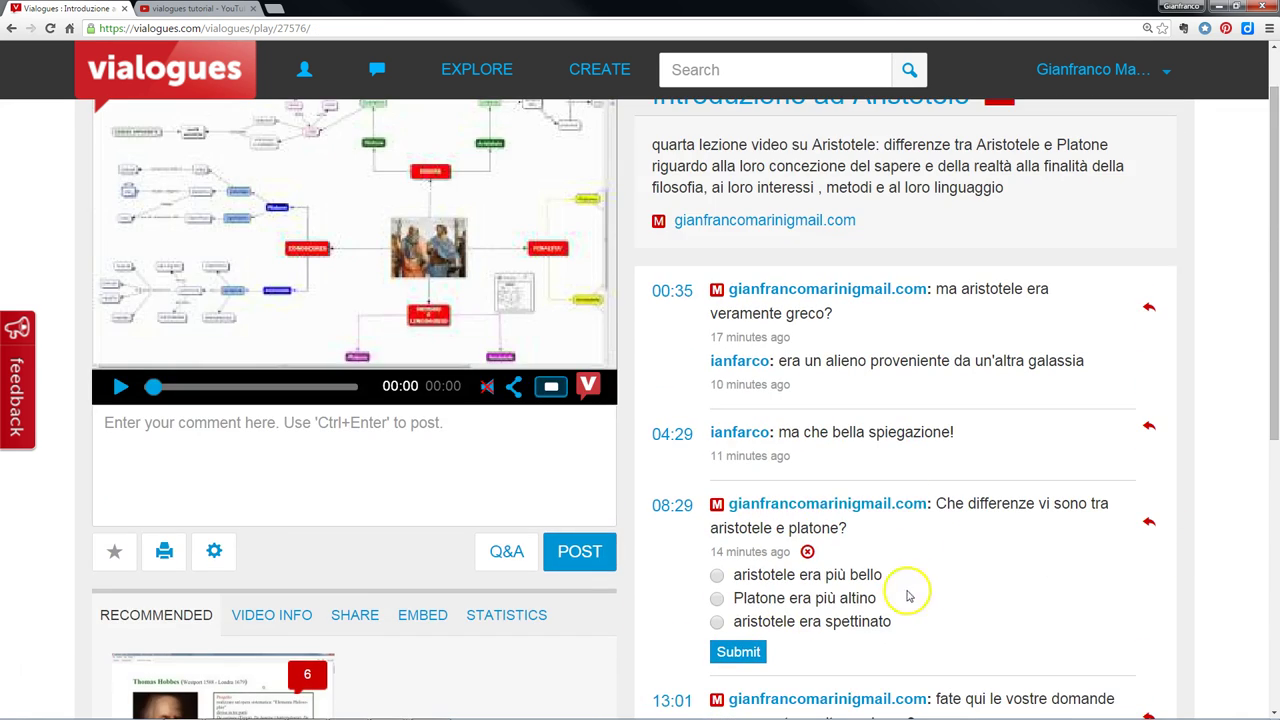
mouse_move(770, 390)
scroll(766, 366, down, 2)
scroll(745, 370, up, 2)
scroll(727, 381, down, 1)
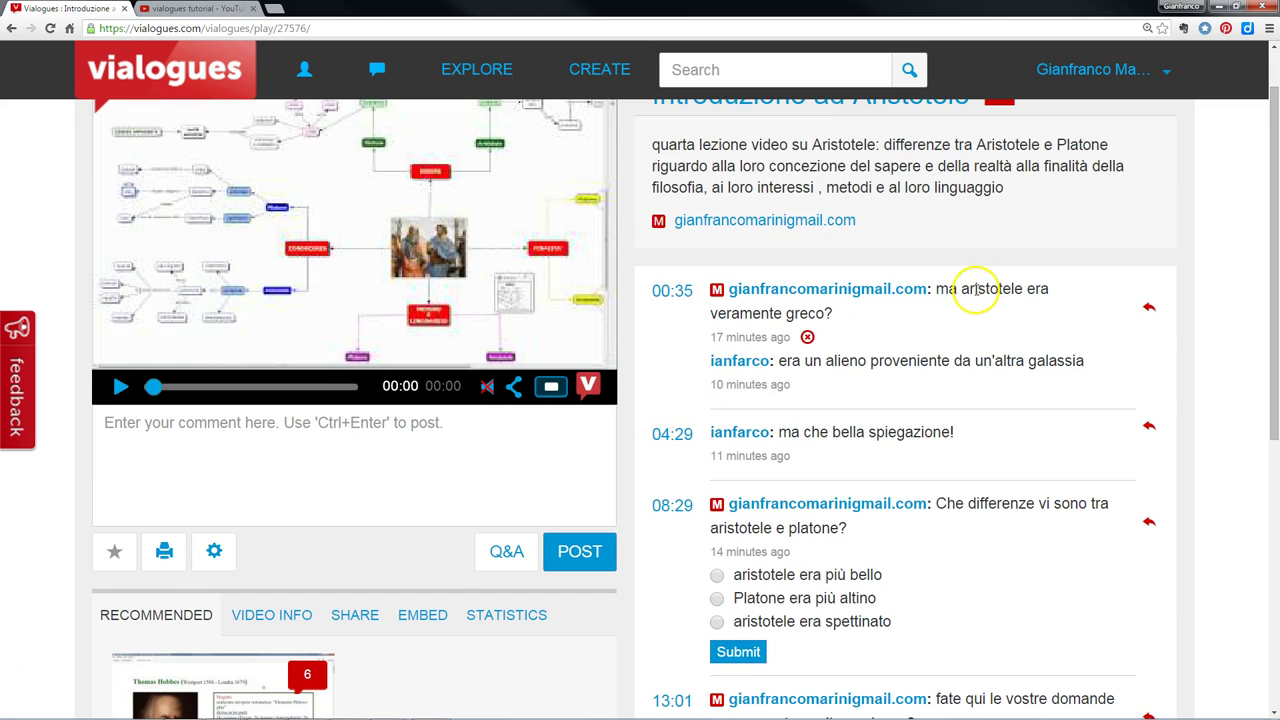
scroll(975, 285, up, 1)
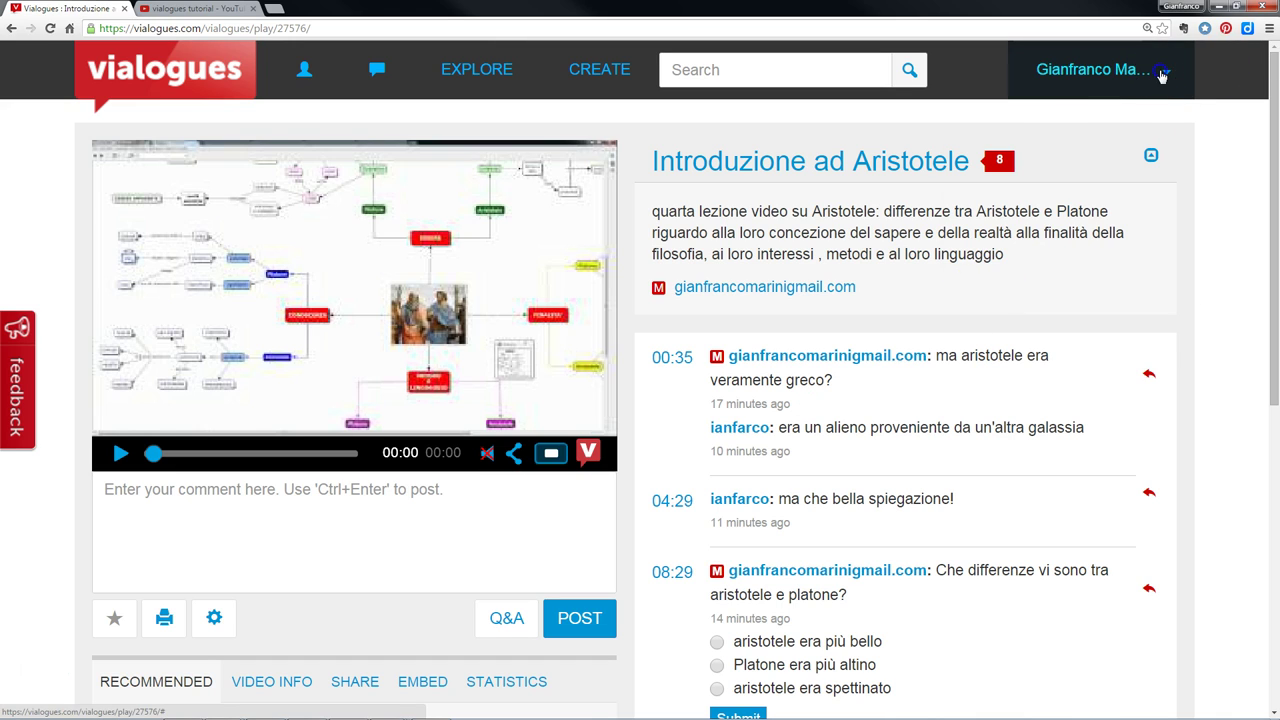
- Open the moderator's own profile and go to the management page of the vialogue "Introduzione ad Aristotele"
click(1158, 74)
click(1020, 168)
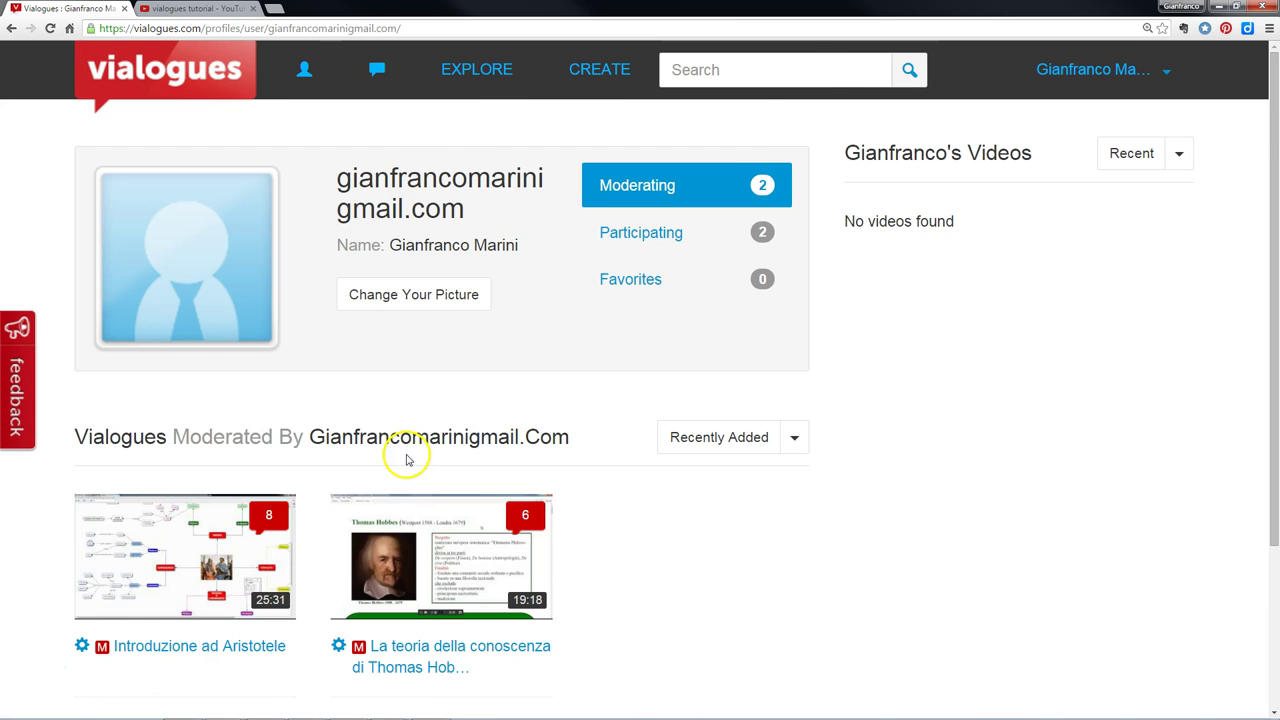
scroll(406, 457, down, 2)
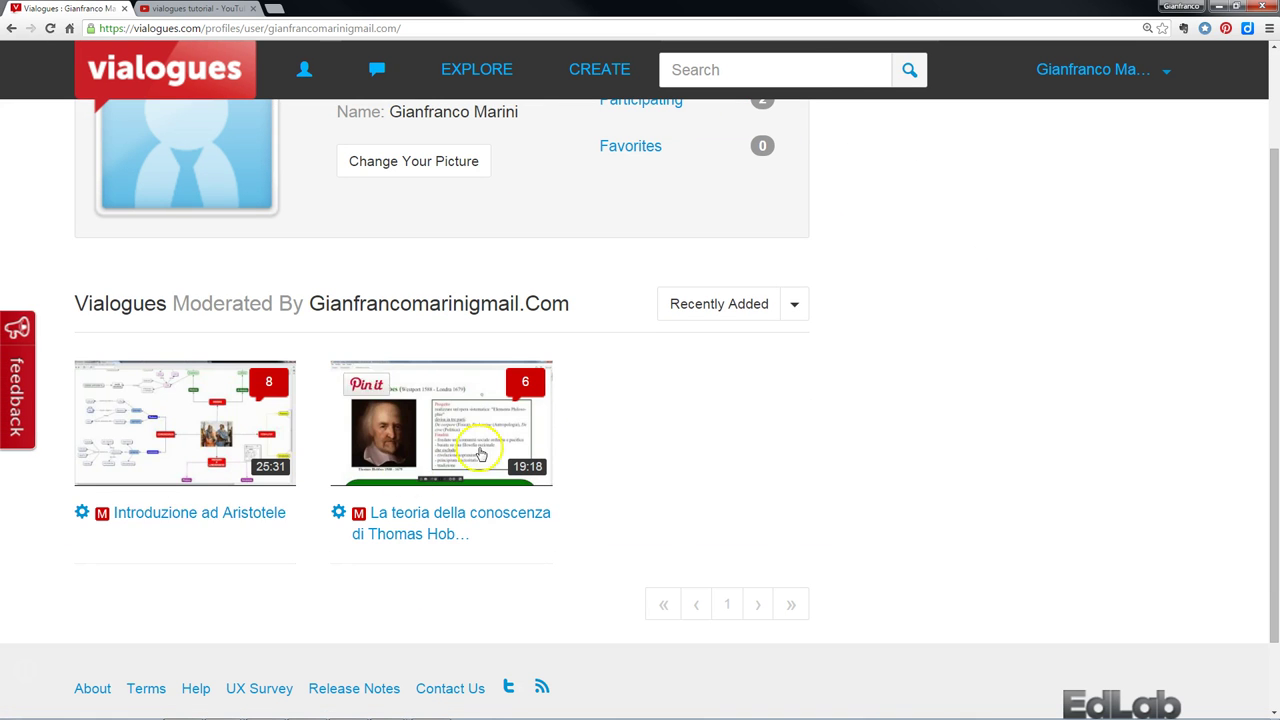
click(78, 515)
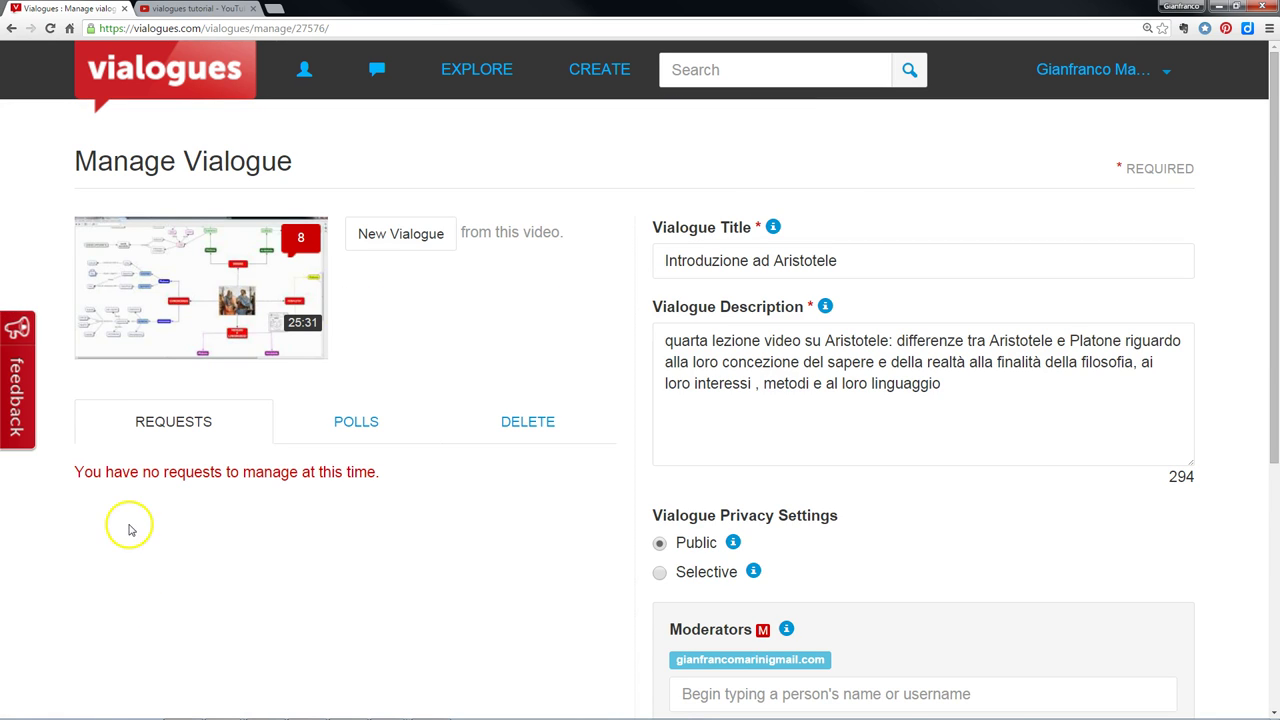
- Look over the vialogue's title, description and privacy settings, then display its polls
scroll(217, 430, down, 1)
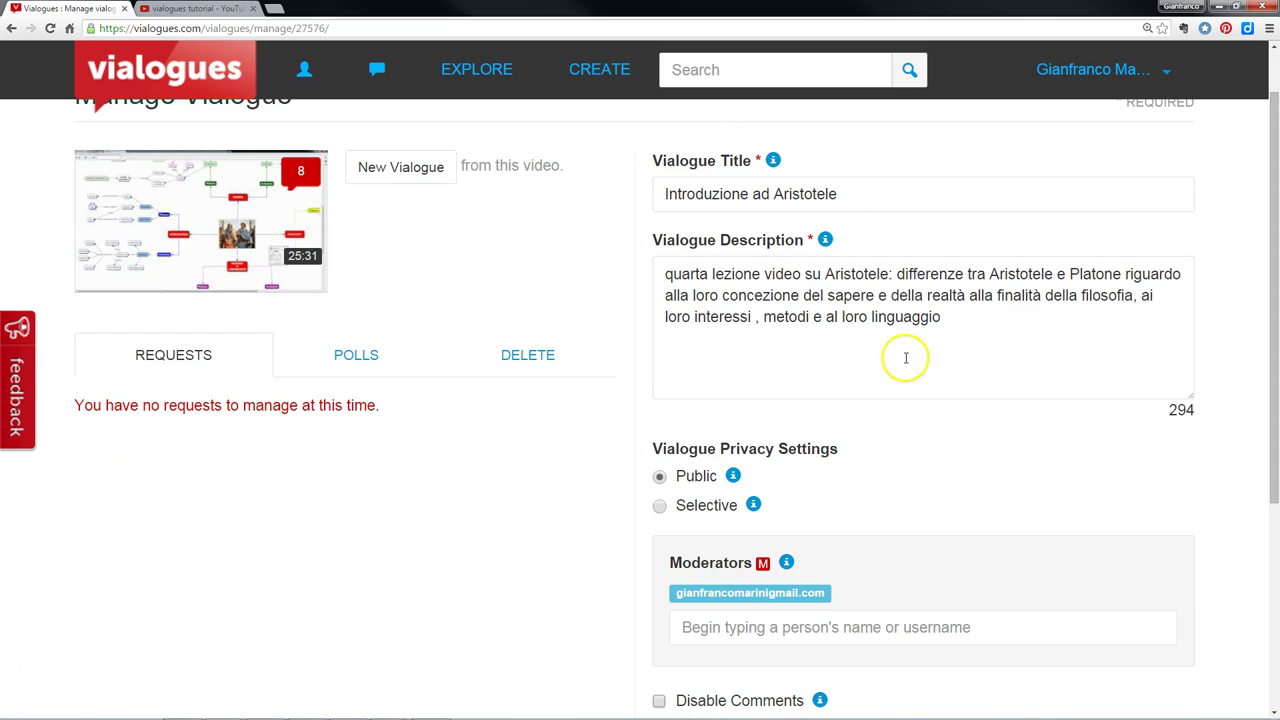
scroll(838, 360, down, 1)
scroll(849, 403, up, 2)
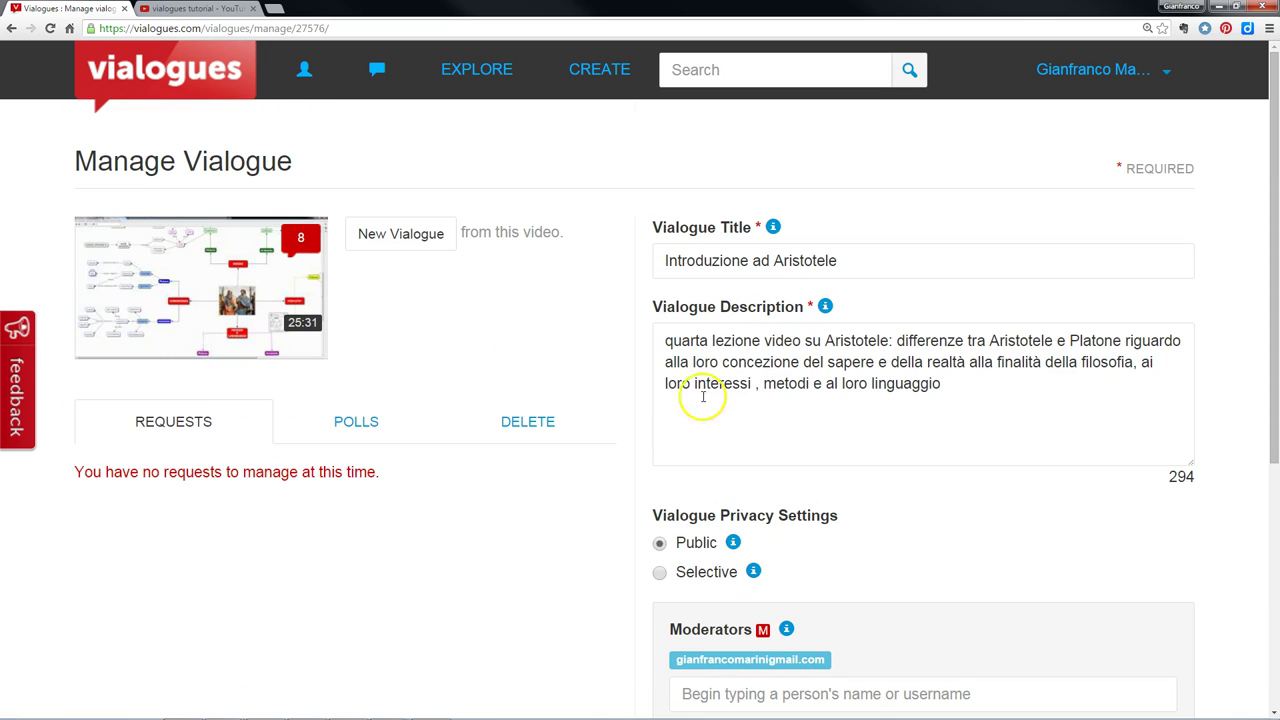
click(349, 428)
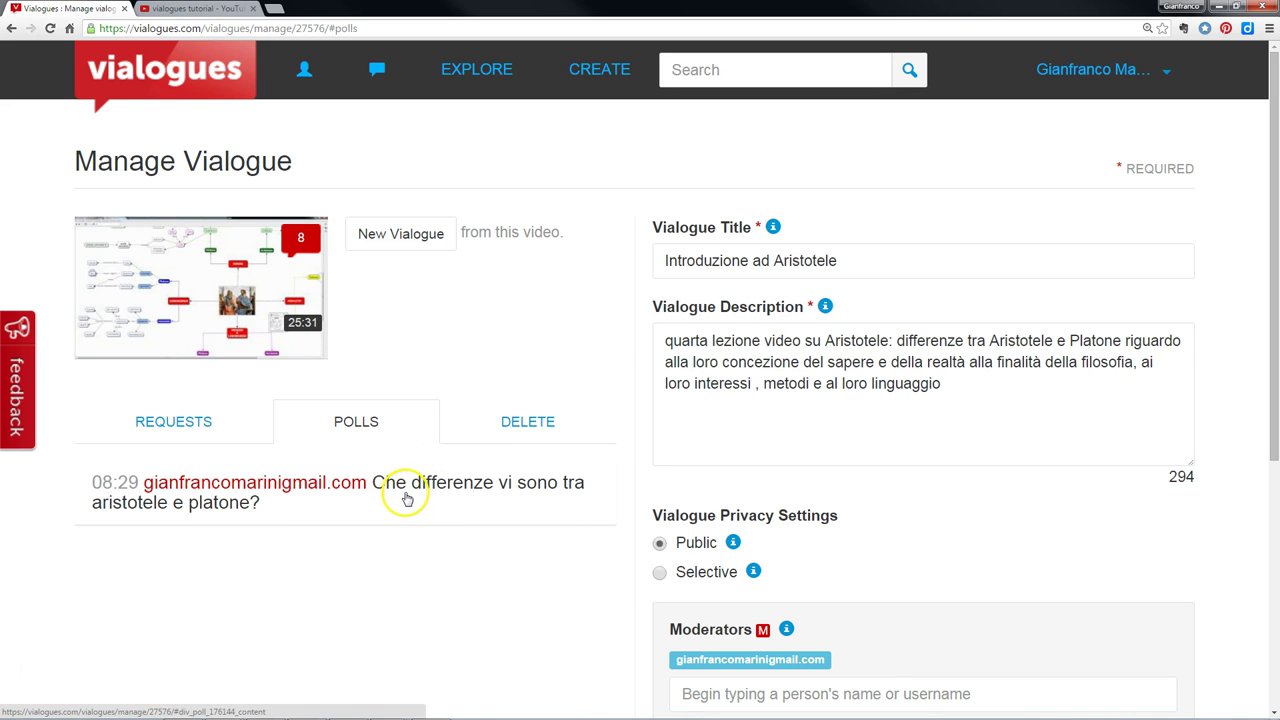
- View the results chart of the poll at 08:29, then return to the vialogue's requests
click(406, 488)
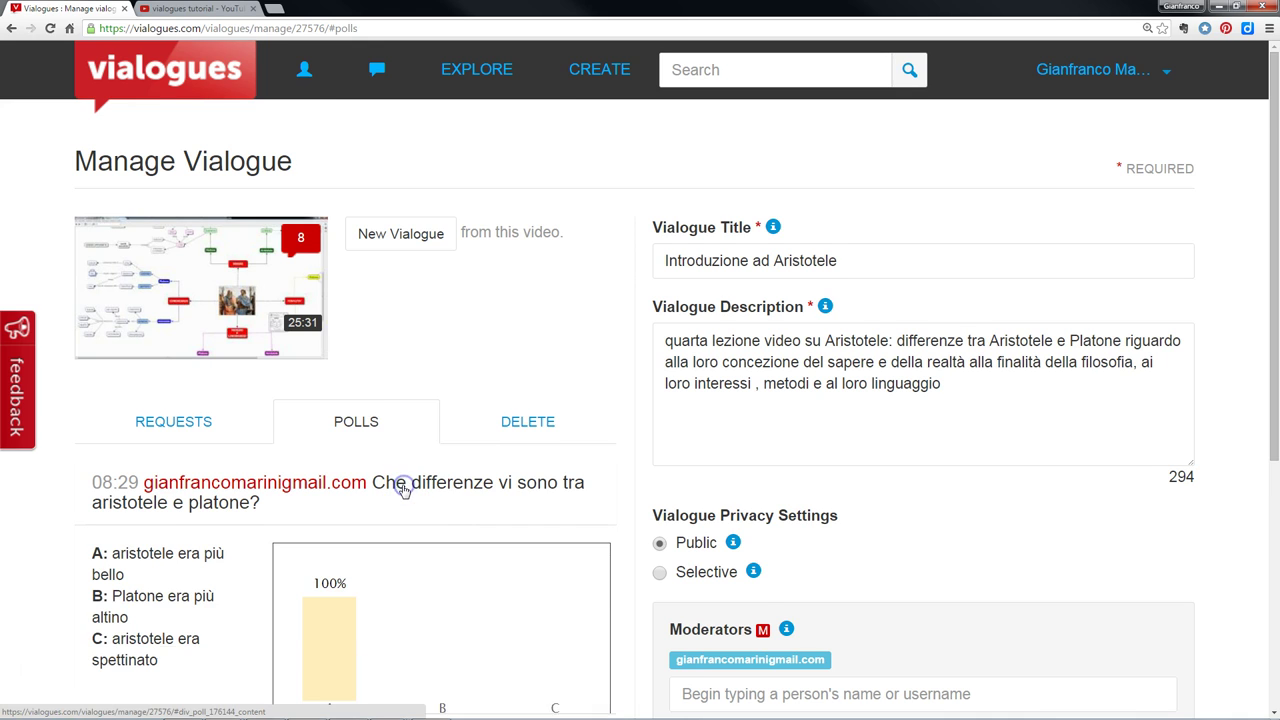
scroll(408, 484, down, 2)
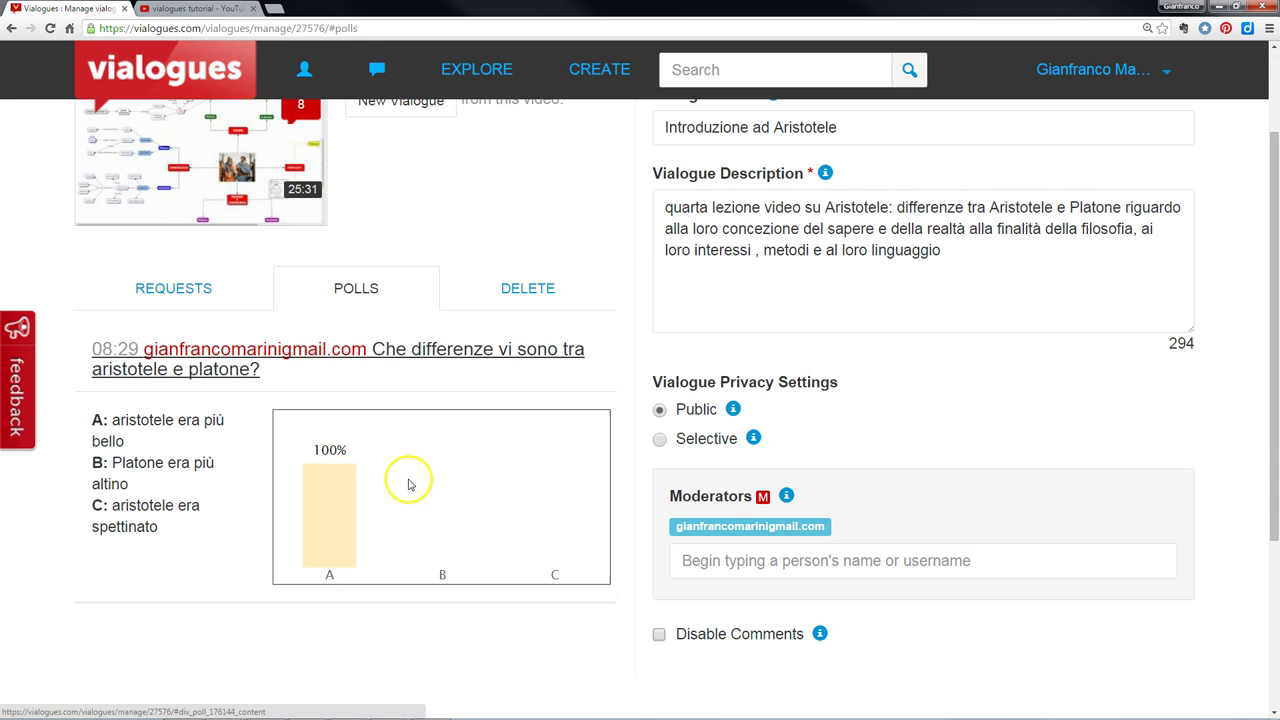
click(326, 452)
scroll(280, 566, up, 1)
scroll(300, 562, down, 2)
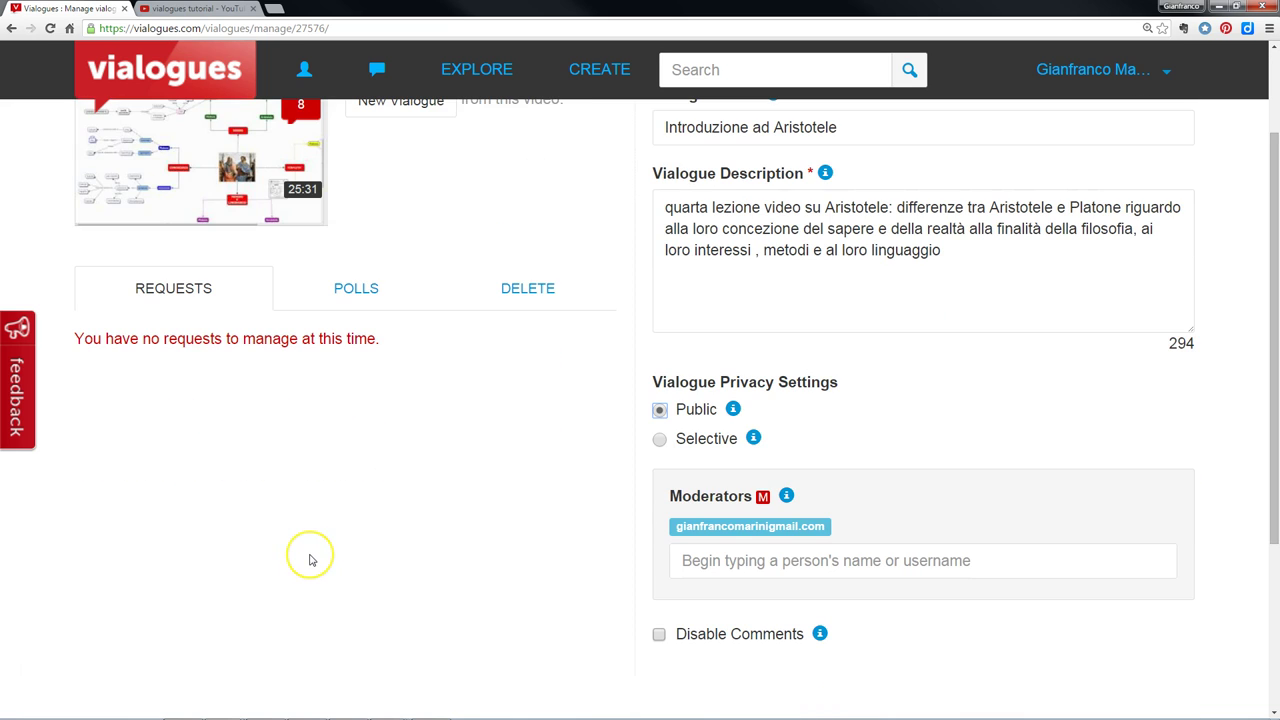
- Set the privacy of the vialogue "Introduzione ad Aristotele" to Selective
scroll(304, 540, up, 1)
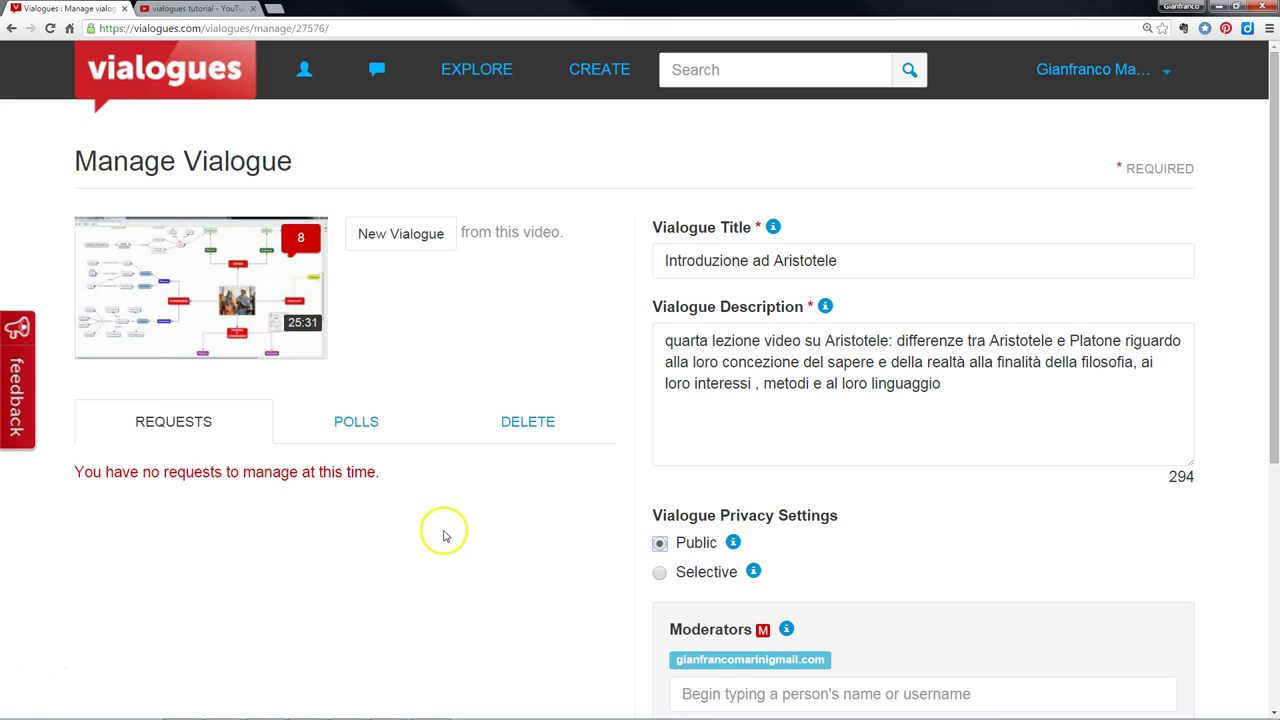
scroll(450, 560, down, 1)
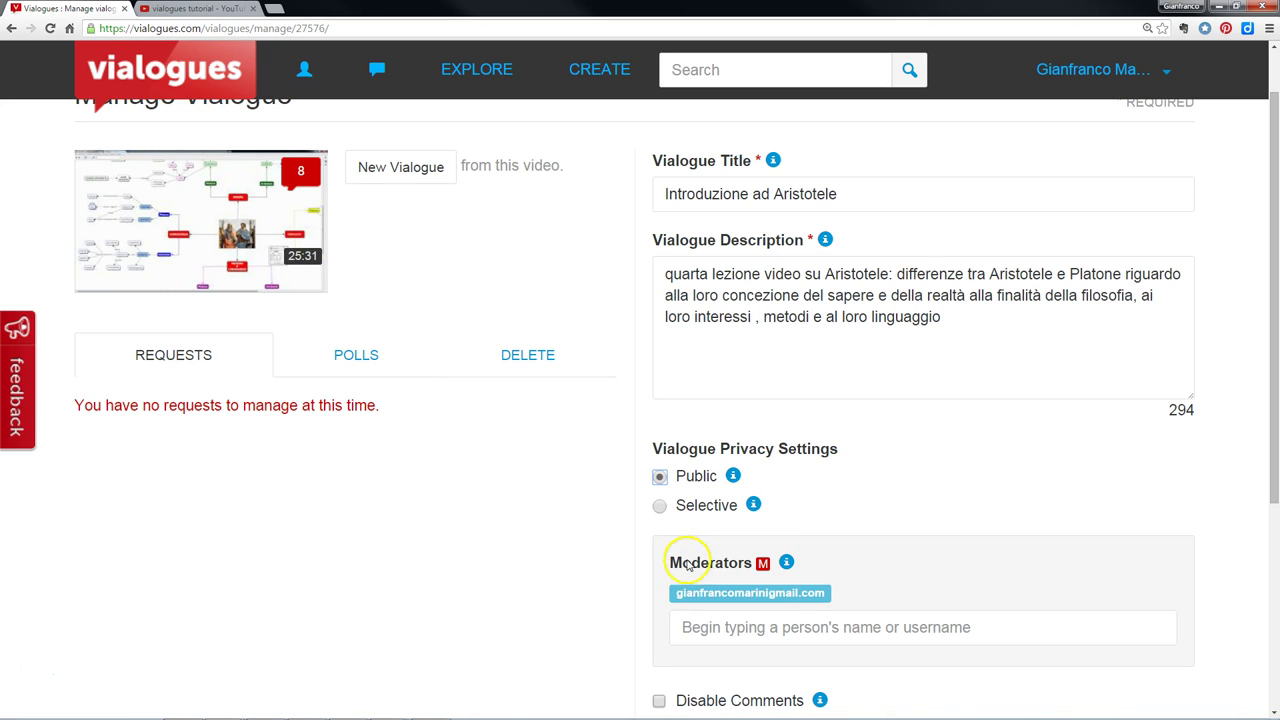
scroll(600, 520, down, 3)
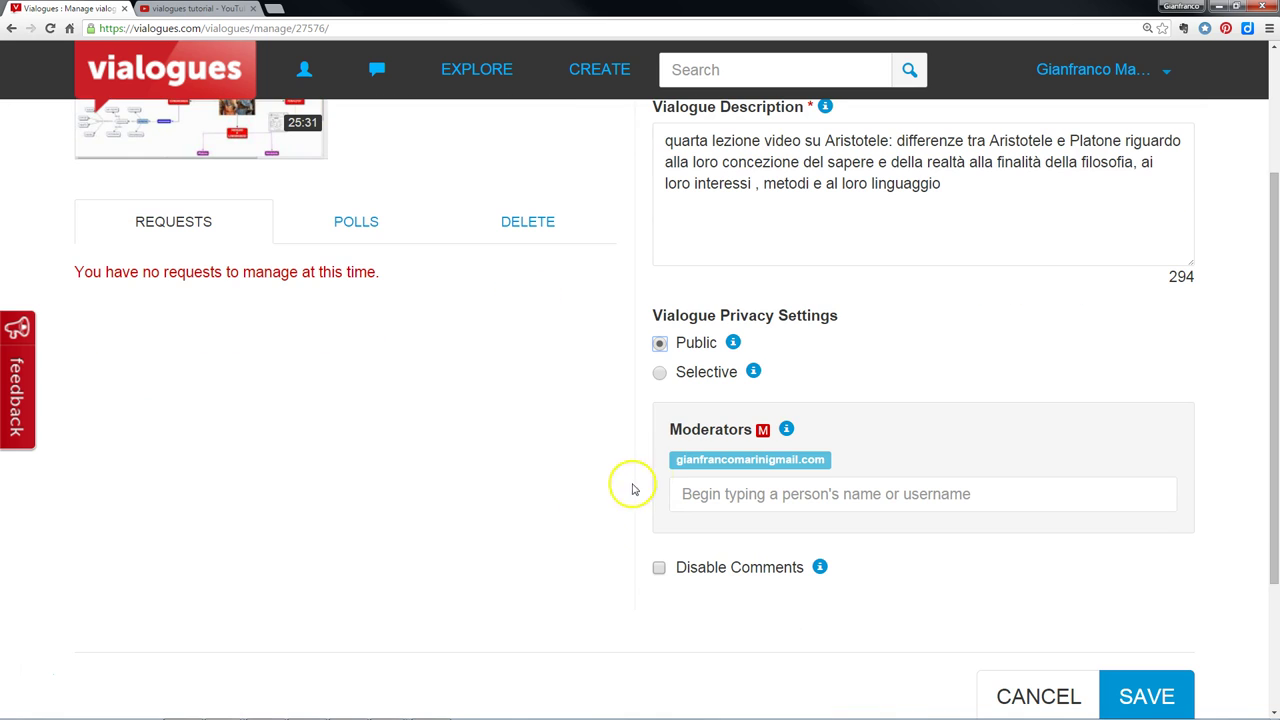
scroll(663, 449, up, 3)
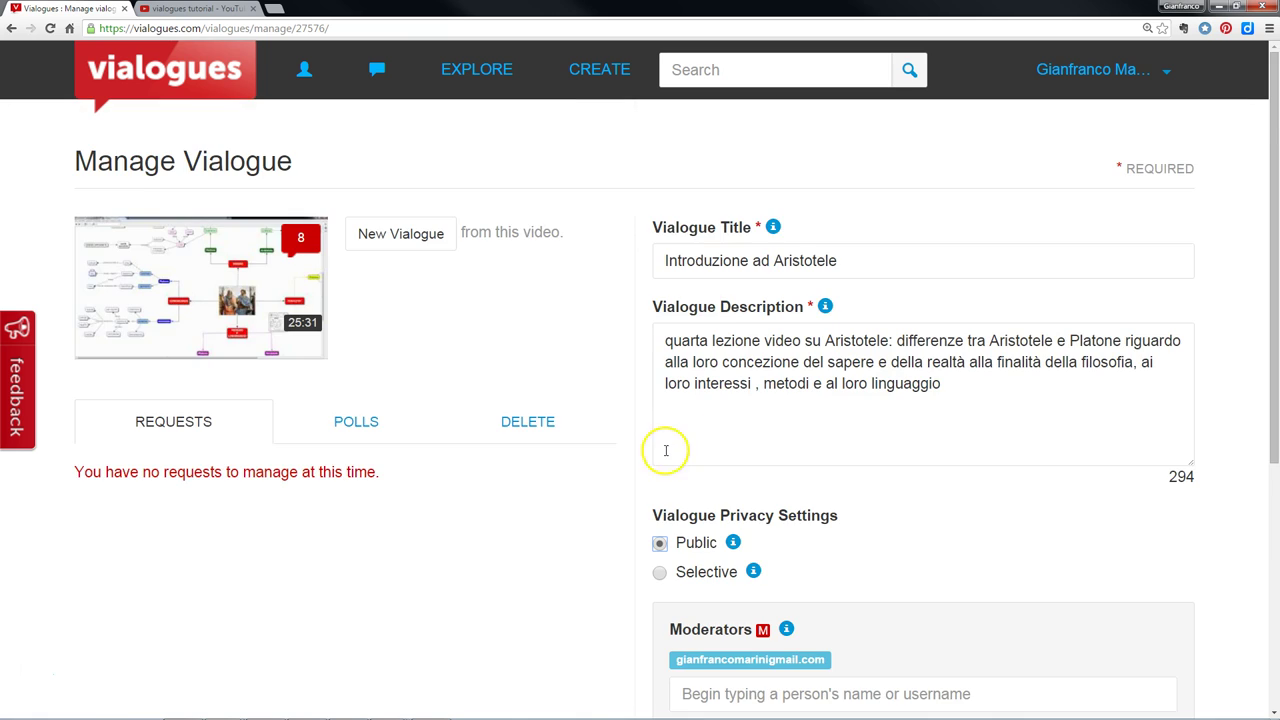
scroll(738, 410, down, 3)
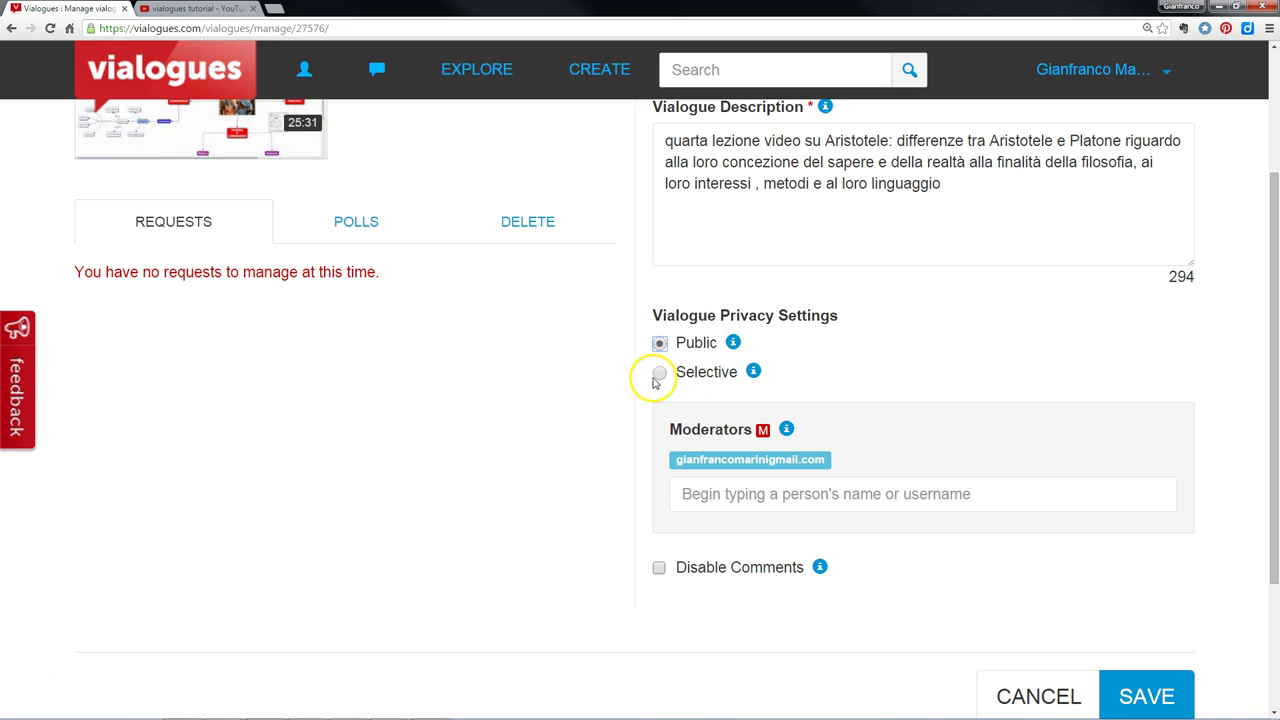
click(659, 372)
- Copy the vialogue's full secure link for sharing with selected participants
scroll(690, 578, down, 2)
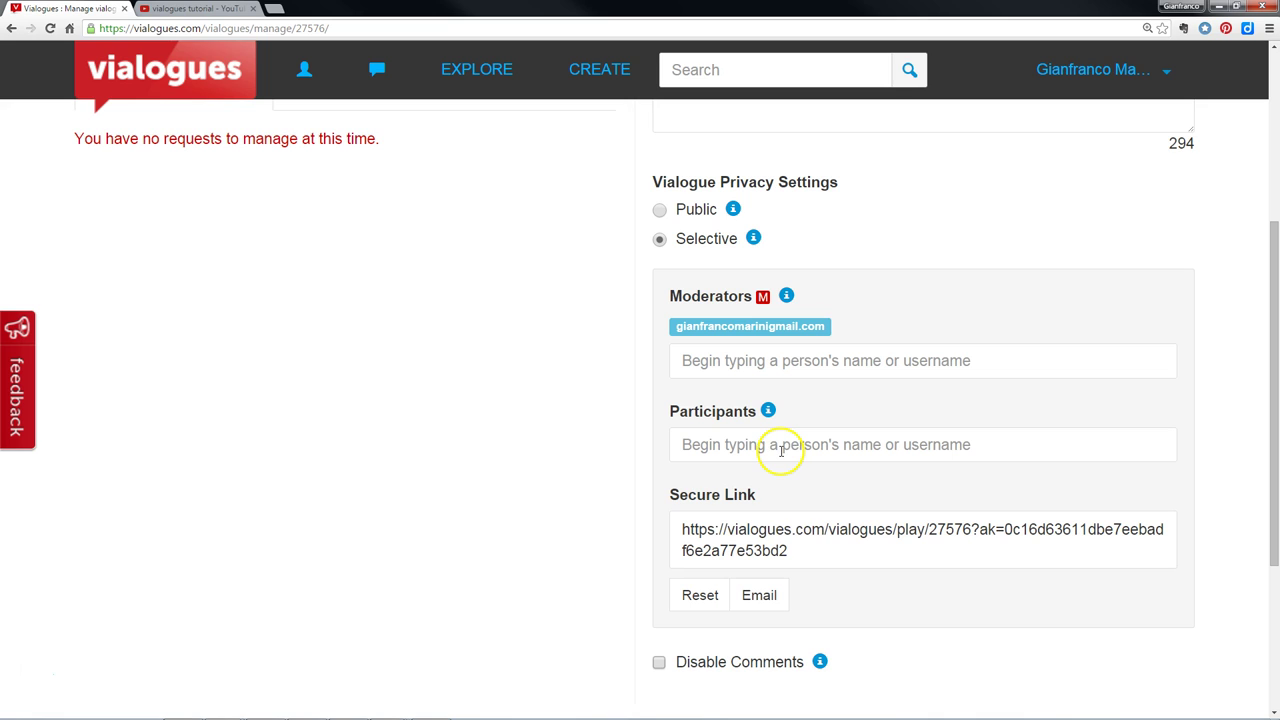
drag(800, 555, 674, 528)
right_click(728, 531)
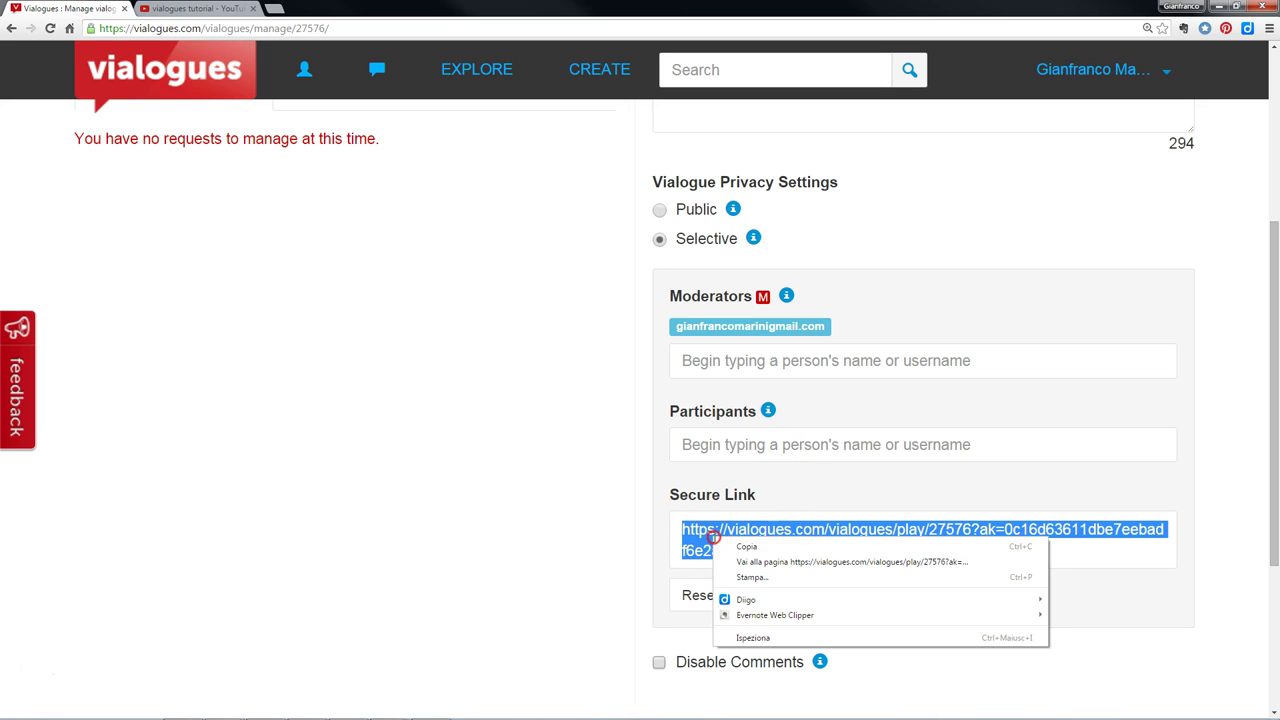
click(745, 543)
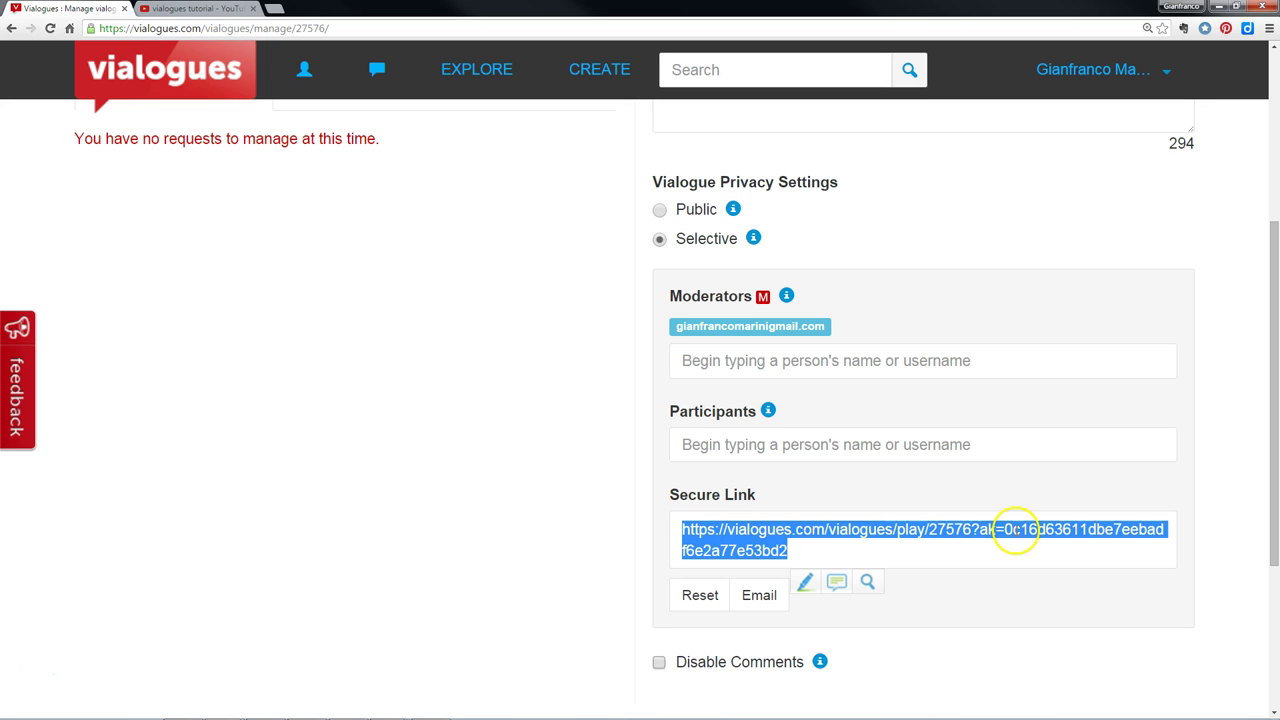